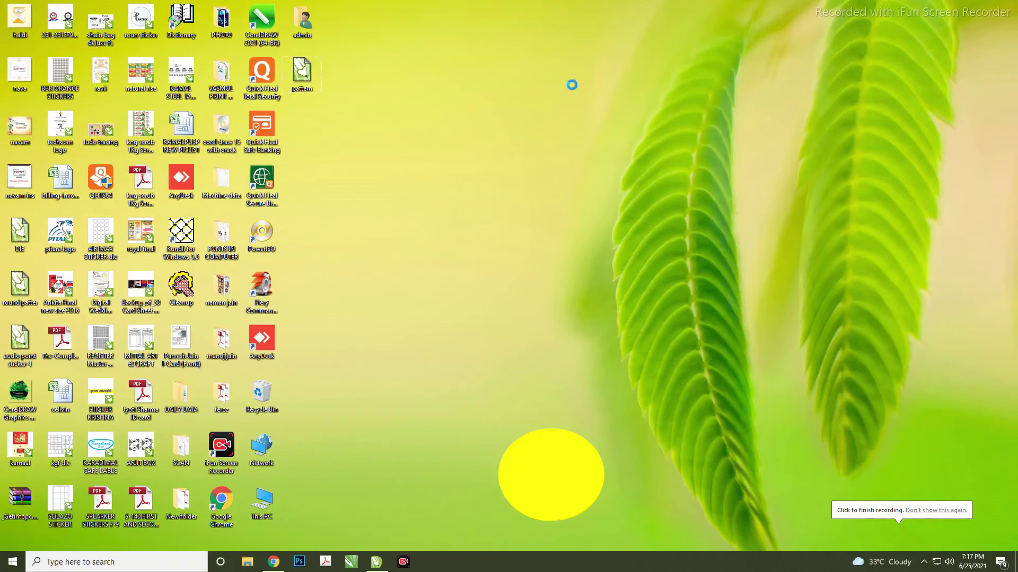
- Refresh the Windows desktop and launch CorelDRAW 2021 to its Welcome Screen
click(577, 98)
right_click(551, 71)
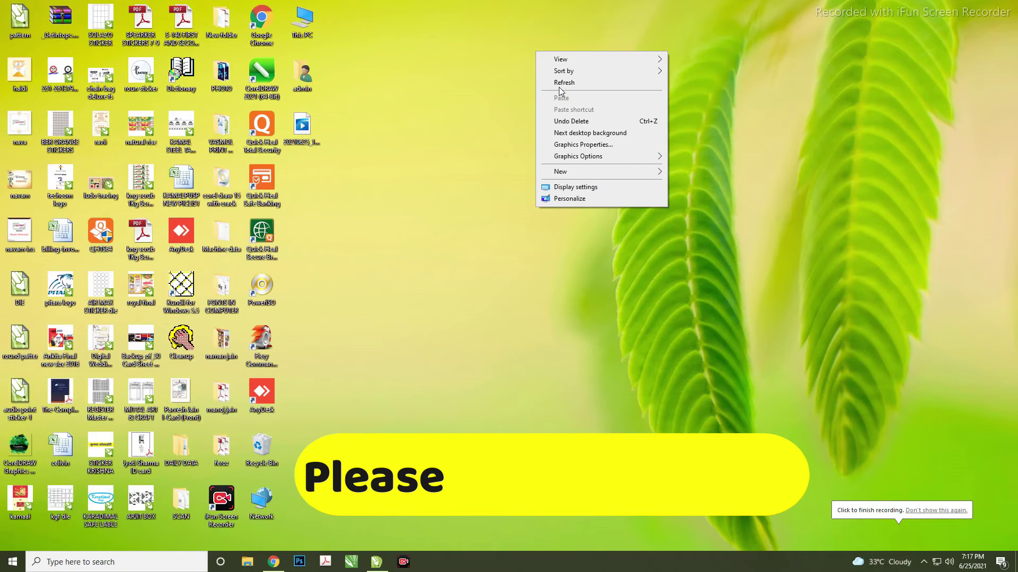
click(555, 83)
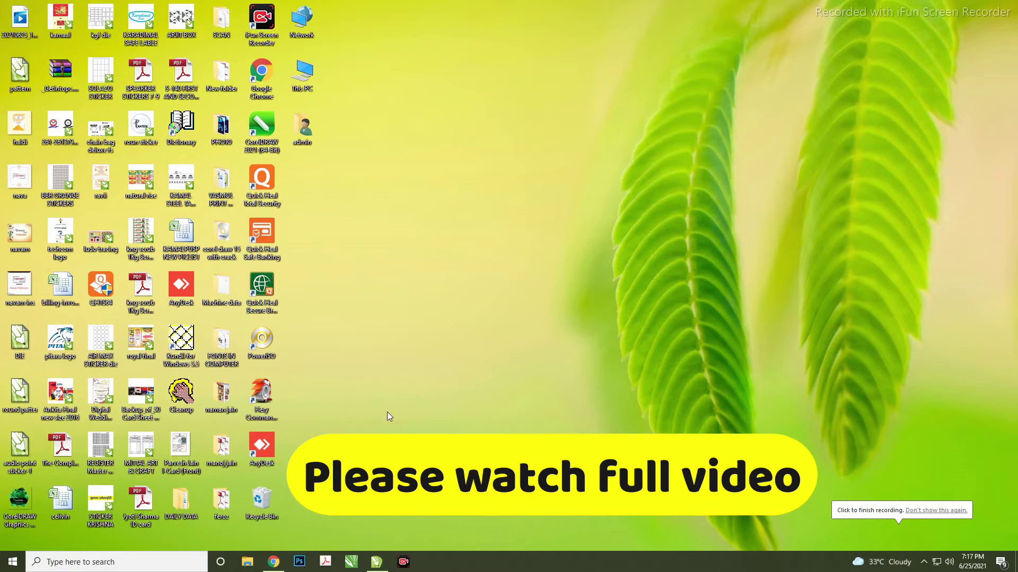
double_click(269, 142)
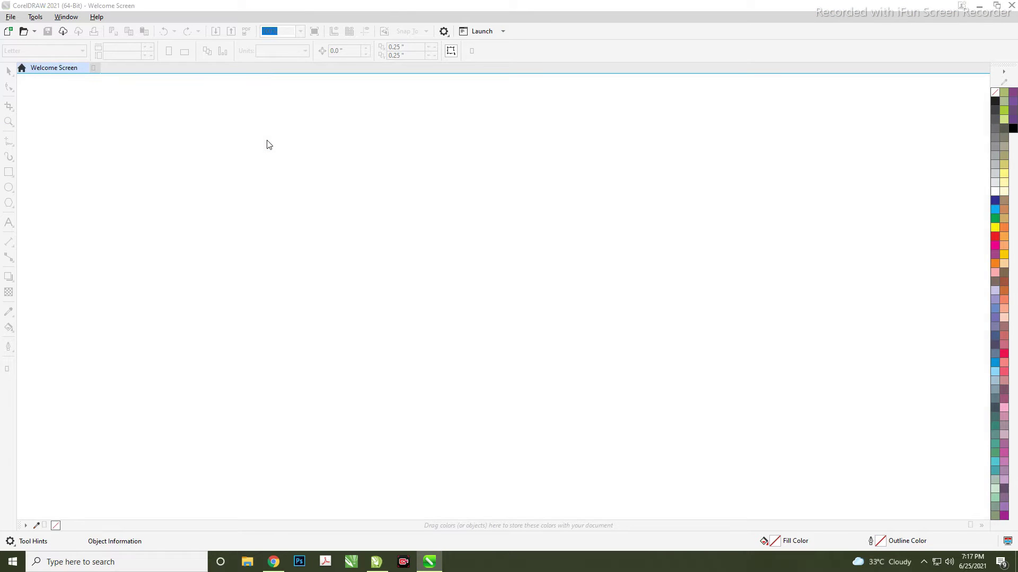
- Create a new document using the Web Page (960x960) page preset
click(11, 17)
click(19, 31)
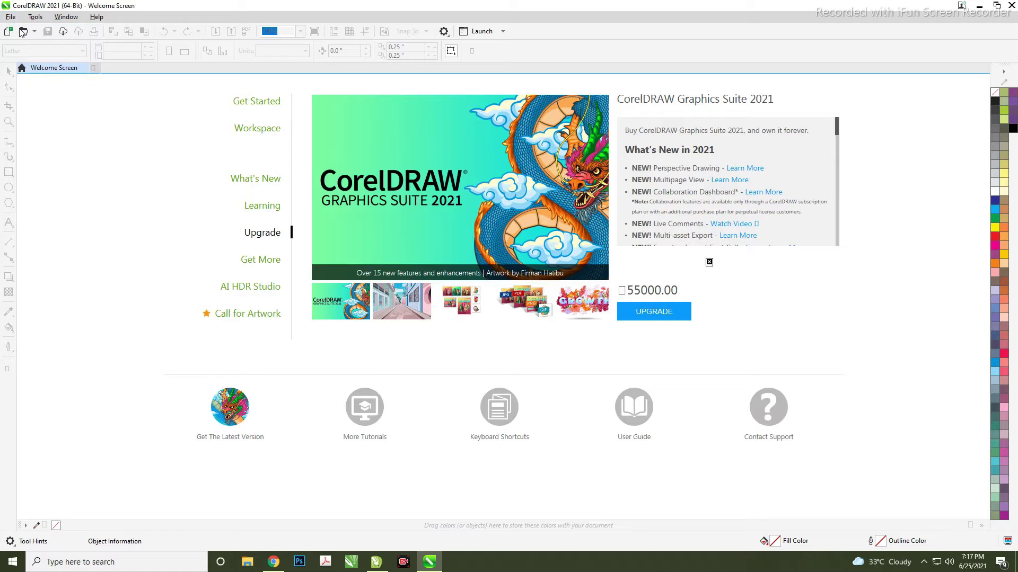
click(545, 388)
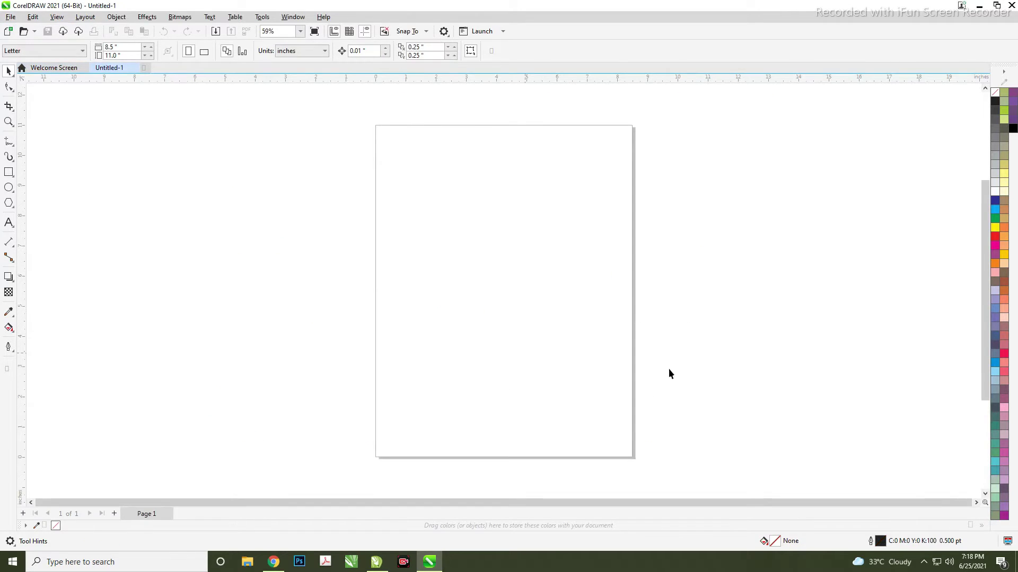
click(118, 47)
scroll(77, 52, down, 1)
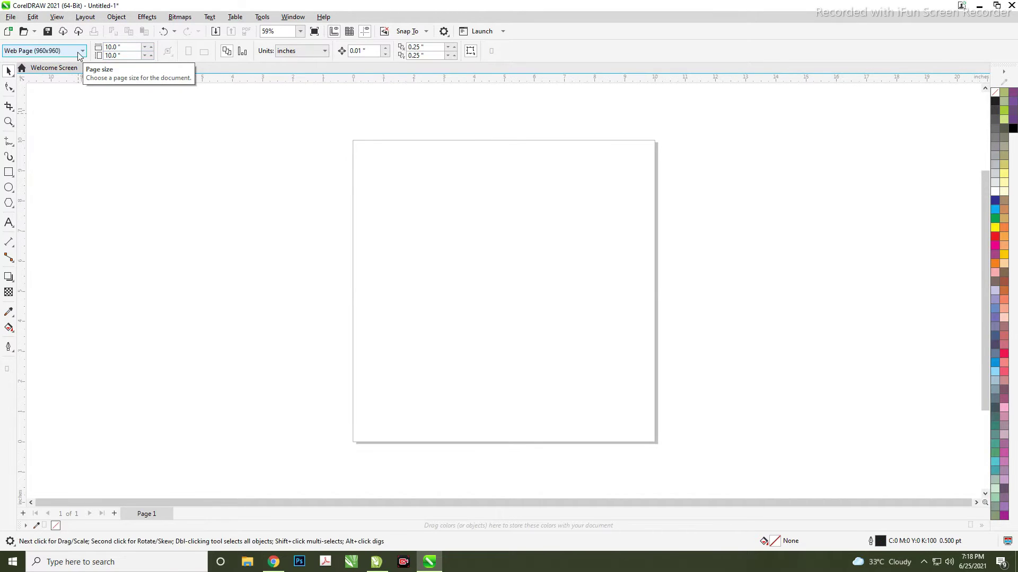
- Draw a rectangle and size it to 3.5 × 5 inches
key(F6)
drag(401, 215, 488, 355)
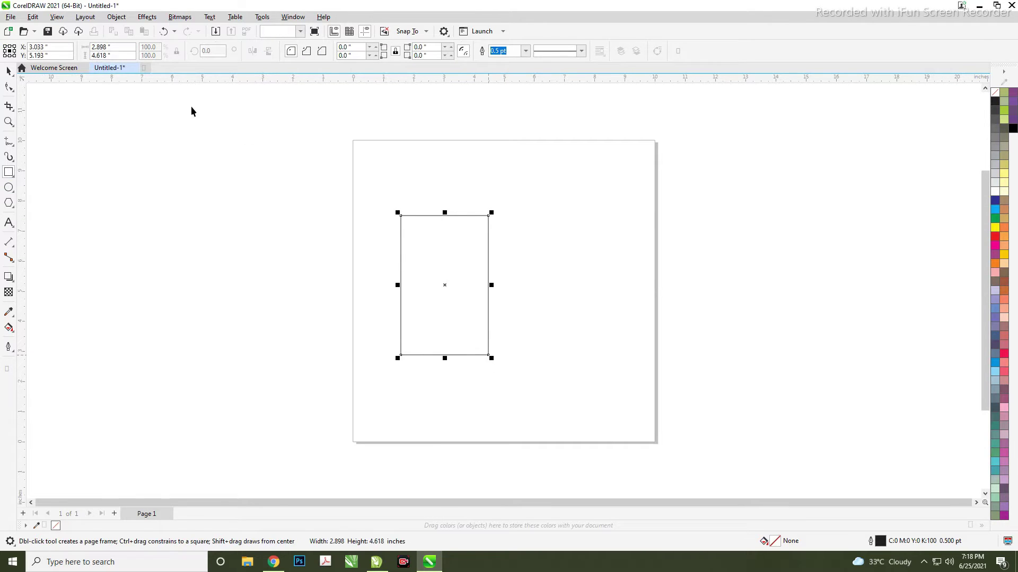
key(space)
text(3.5)
key(Return)
double_click(114, 56)
text(5)
key(Return)
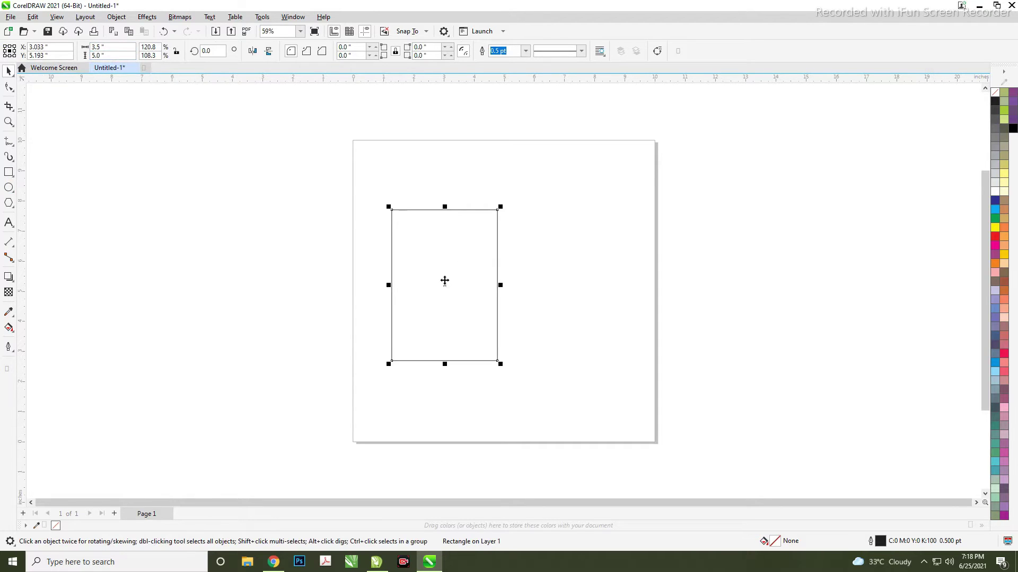
- Make a 0.5-inch-wide strip copy, left-align it and mirror it outside the panel
scroll(422, 275, up, 1)
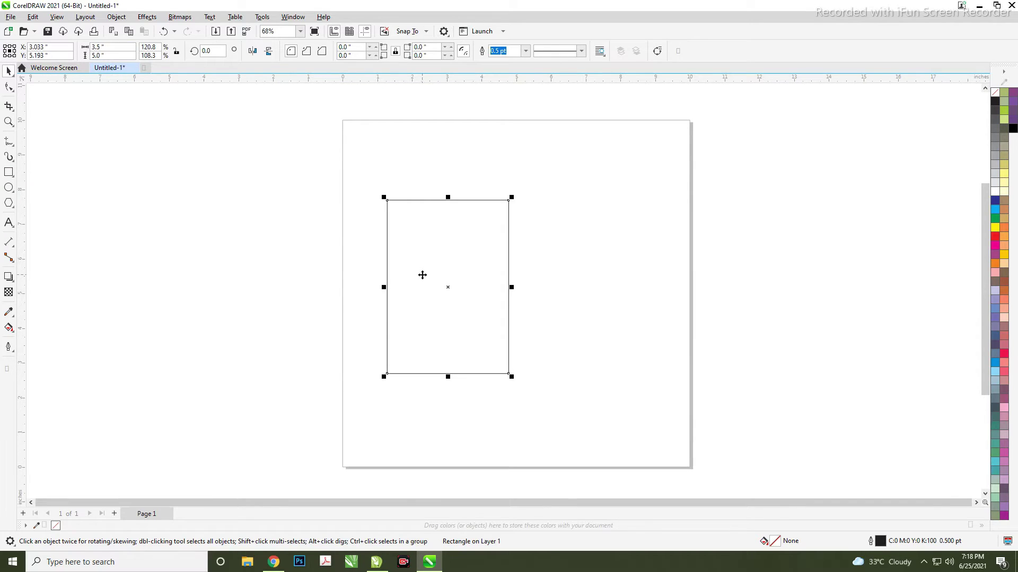
double_click(101, 47)
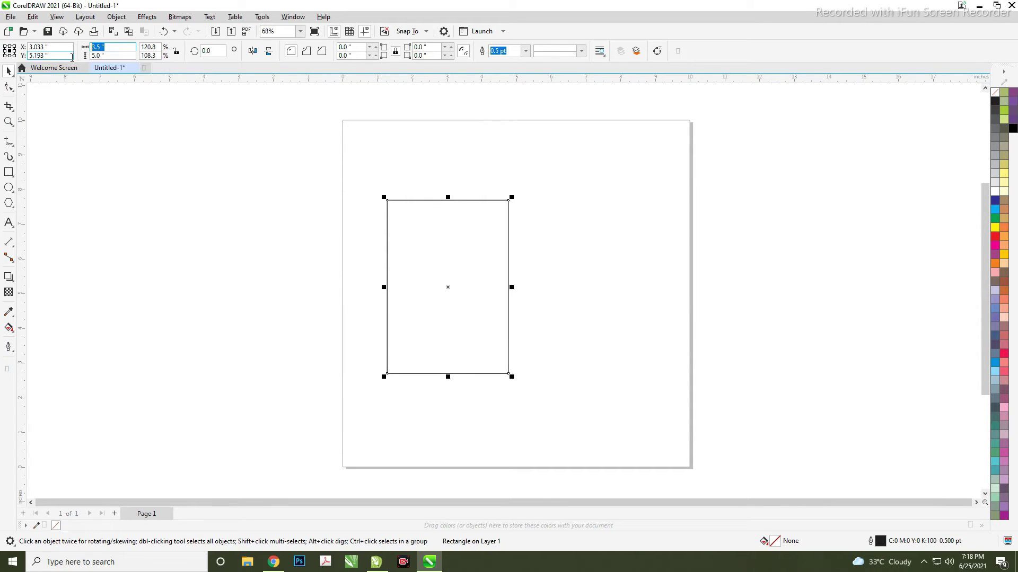
text(5)
text(0.5")
key(Return)
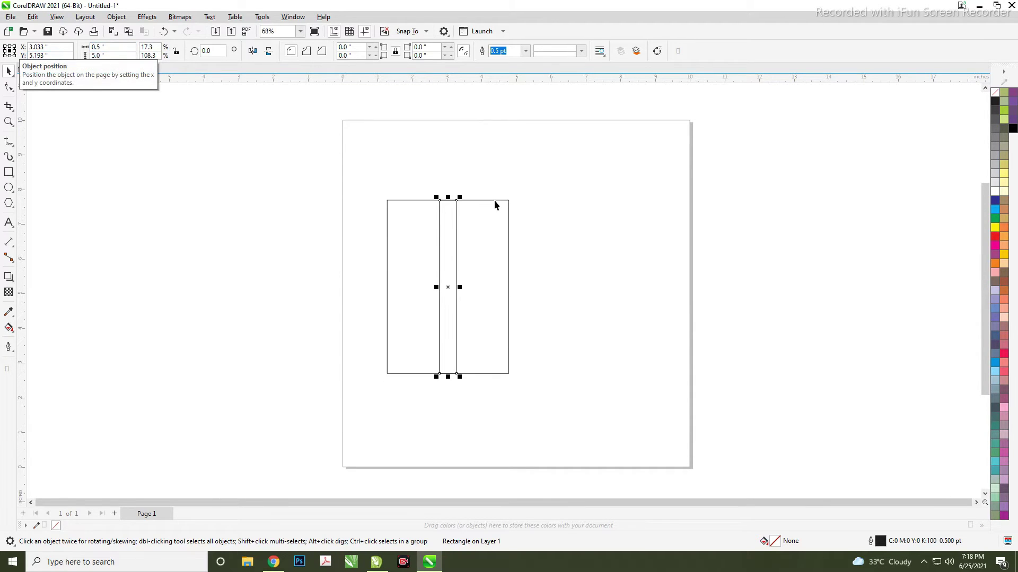
shift+click(490, 200)
key(l)
click(364, 261)
drag(414, 429, 413, 427)
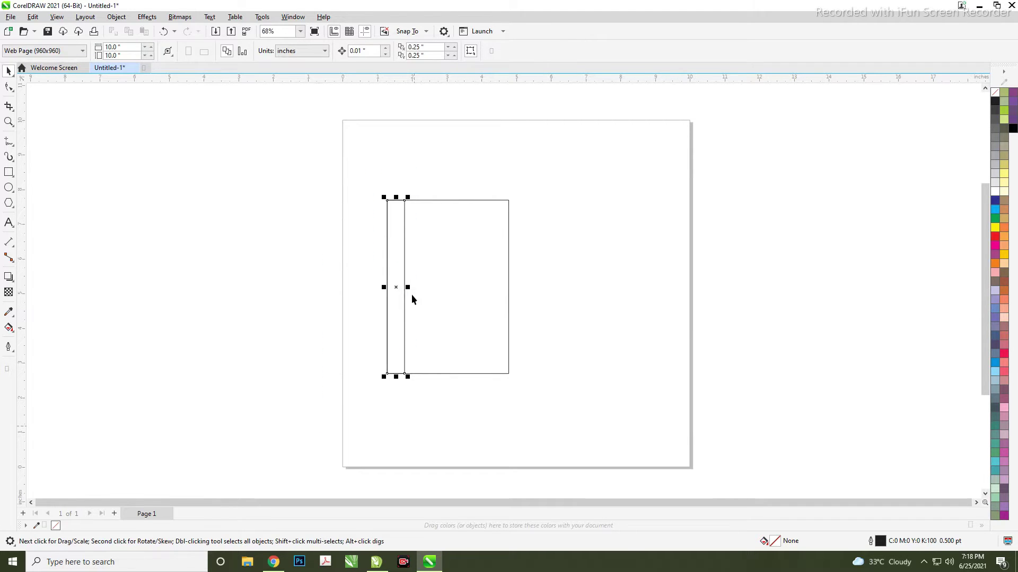
drag(409, 287, 377, 277)
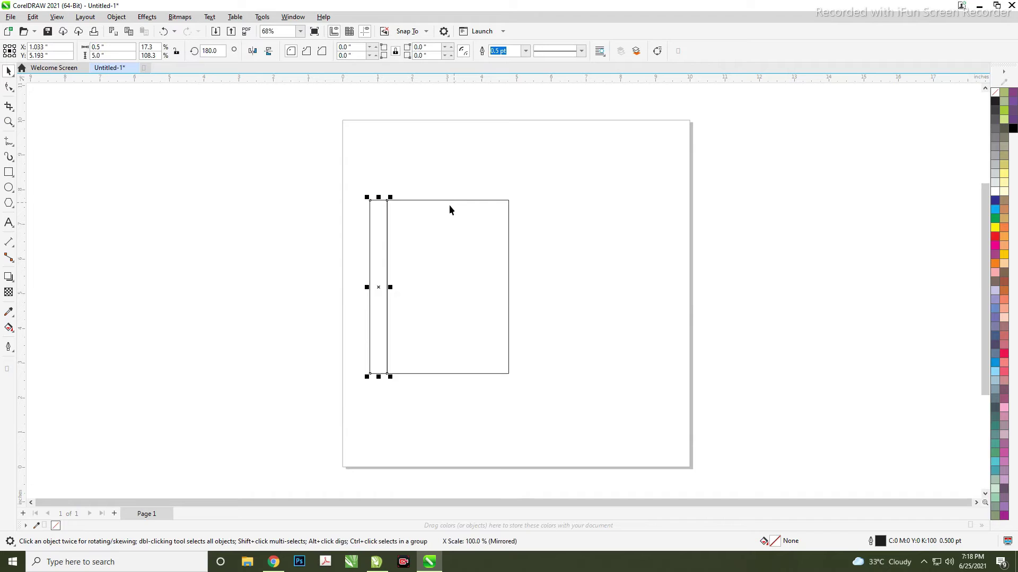
- Add a 1.5-inch-wide side panel, right-aligned and moved beside the front panel
click(448, 202)
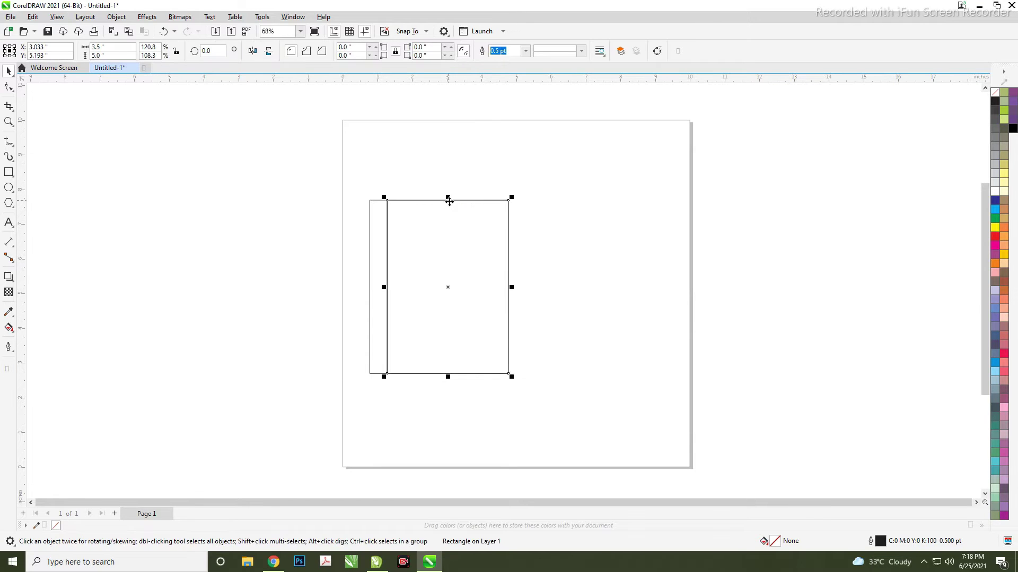
click(98, 48)
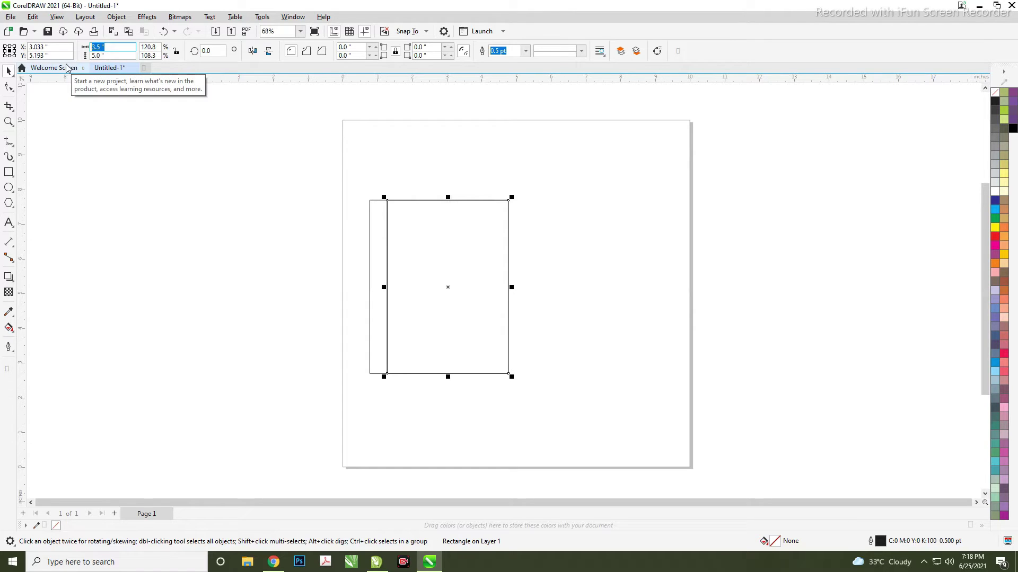
text(1.75)
key(Return)
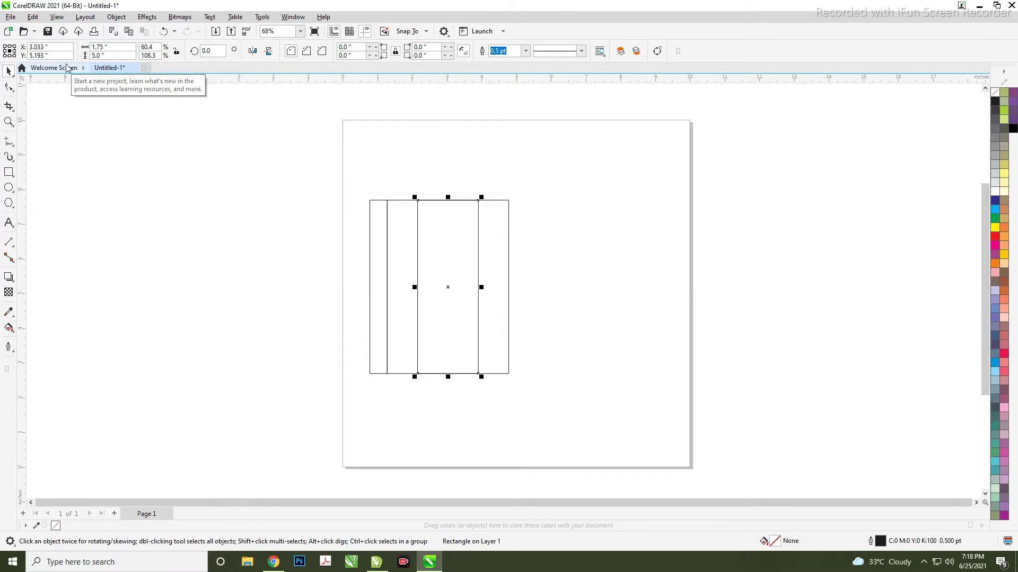
click(108, 51)
key(Return)
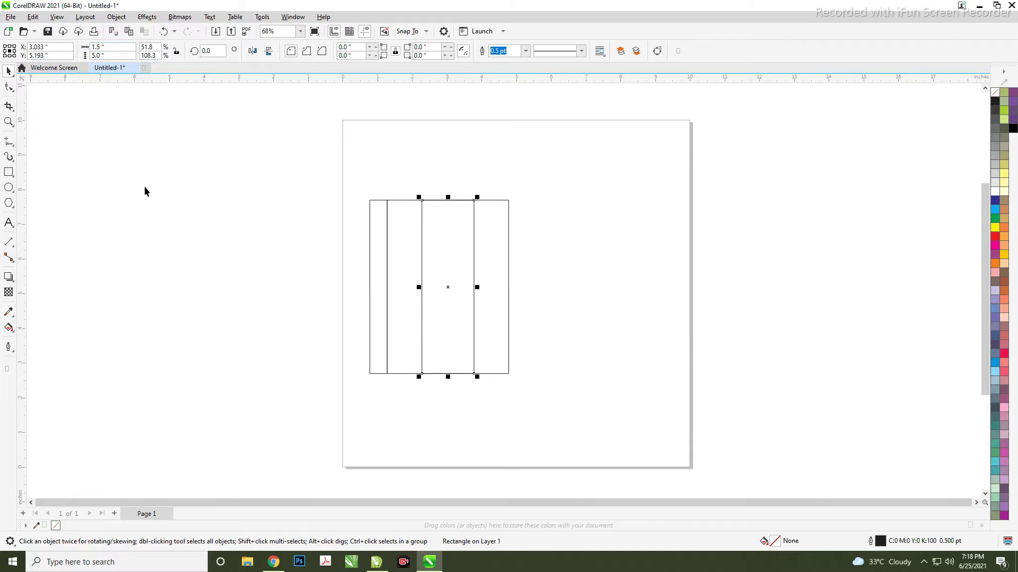
shift+click(498, 200)
key(r)
drag(420, 174, 554, 428)
drag(457, 289, 527, 291)
click(532, 173)
- Add a 1.25-inch-high flap, top-aligned and mirrored above the front panel
click(462, 201)
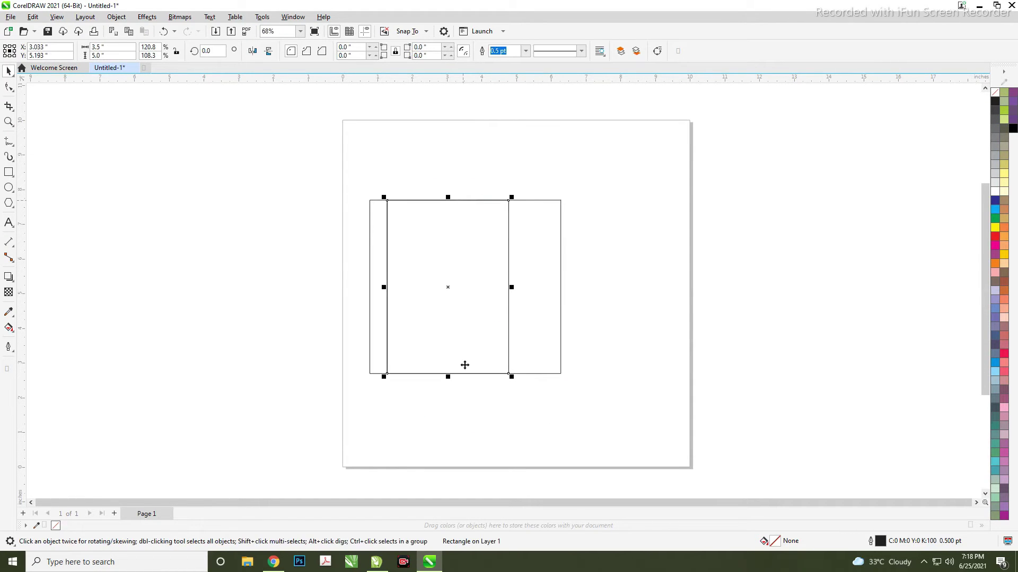
drag(448, 376, 448, 279)
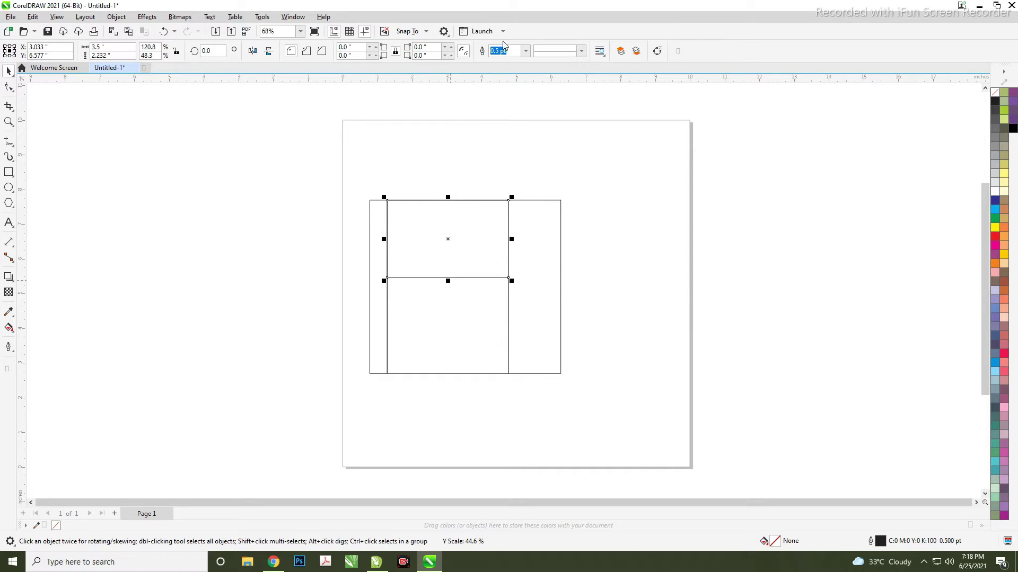
double_click(111, 55)
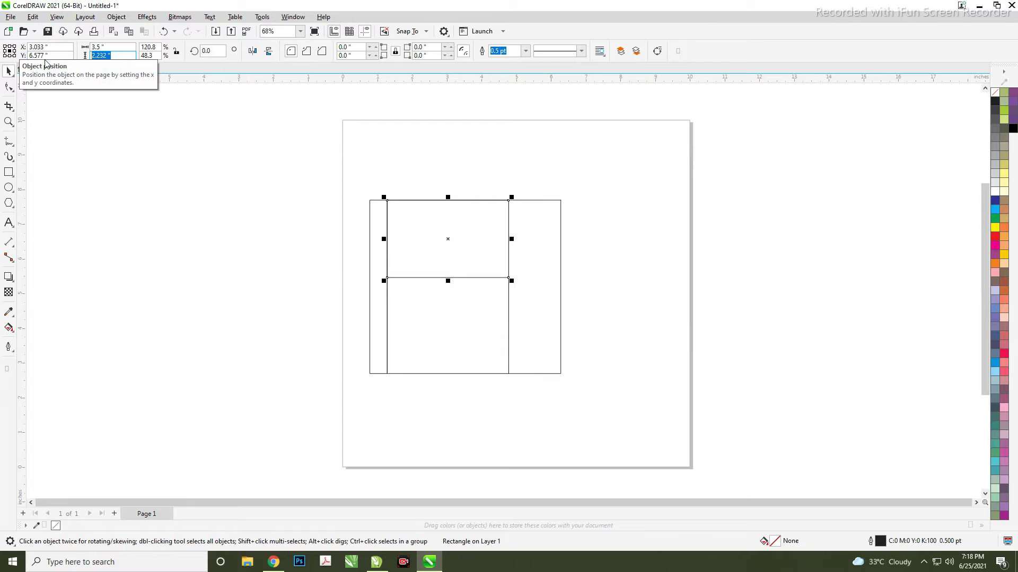
text(1.25)
key(Return)
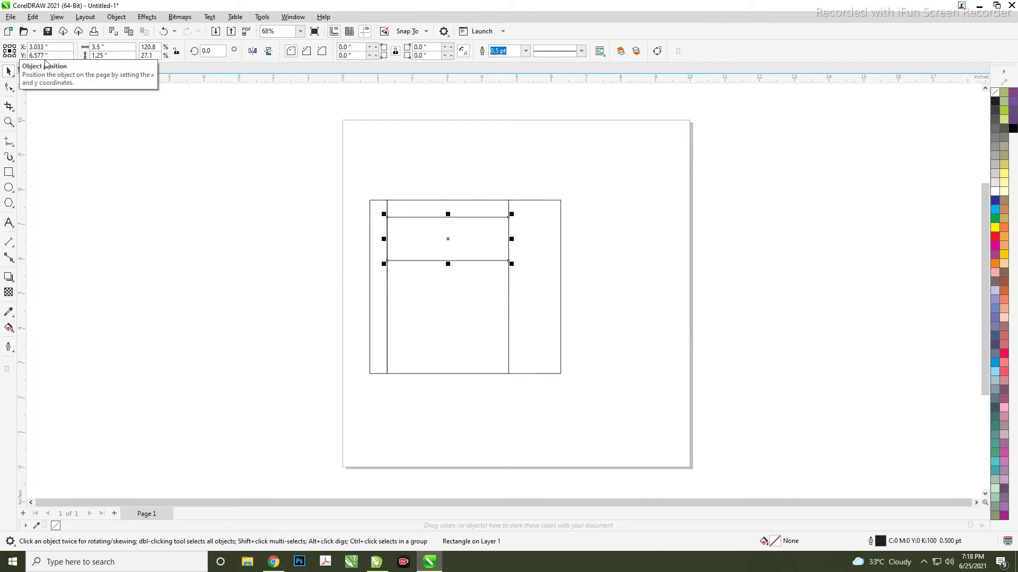
shift+click(456, 200)
key(t)
click(369, 186)
drag(529, 288, 529, 282)
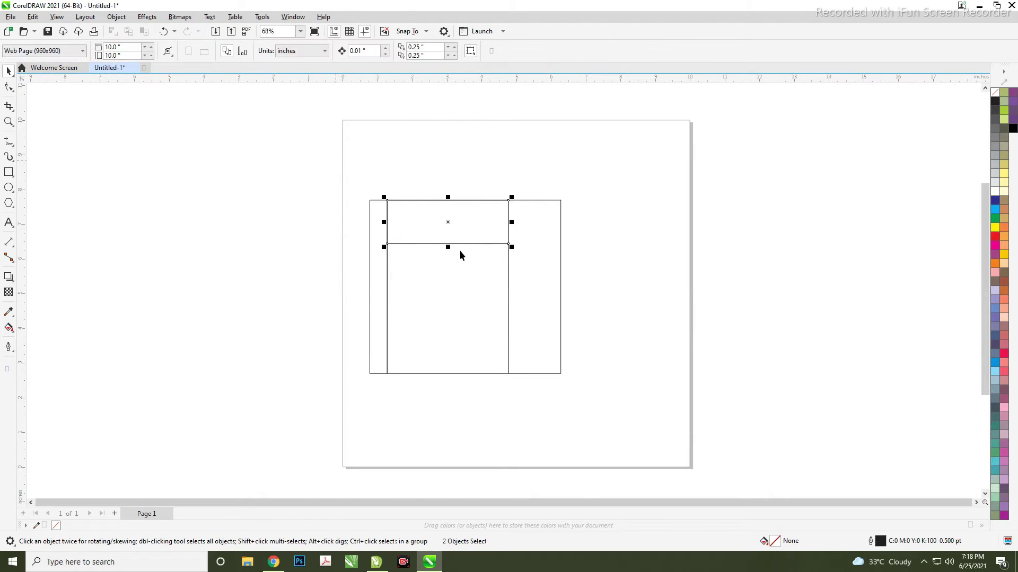
drag(448, 244, 448, 157)
click(530, 201)
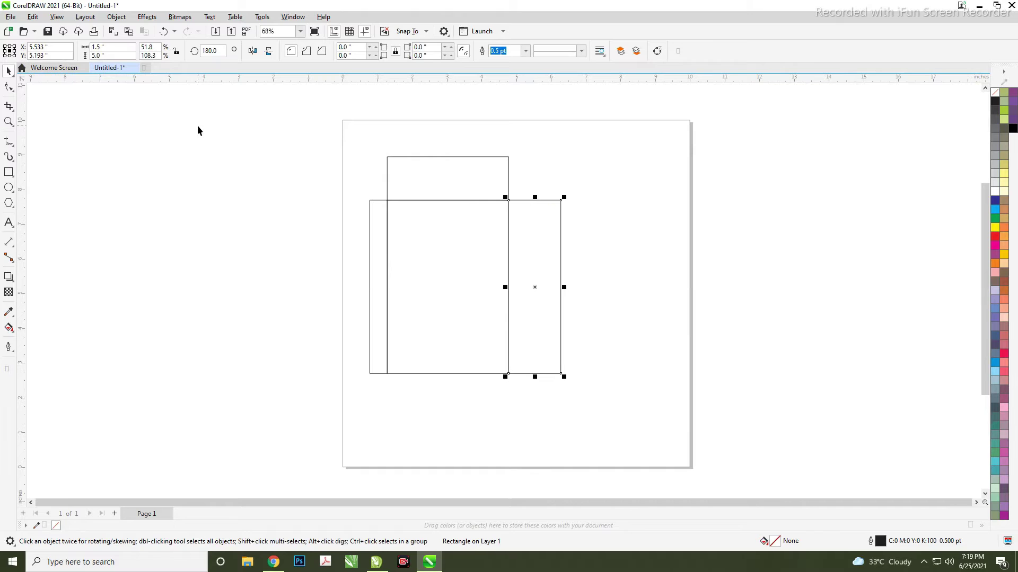
- Make a 1.25-inch-high copy of the side panel and flip it above the panel
click(97, 47)
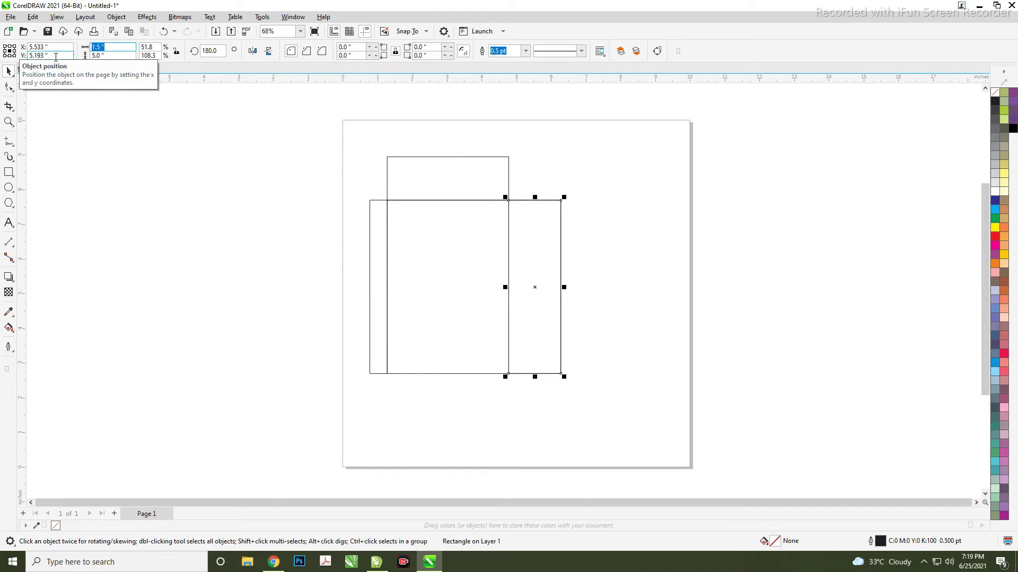
key(Tab)
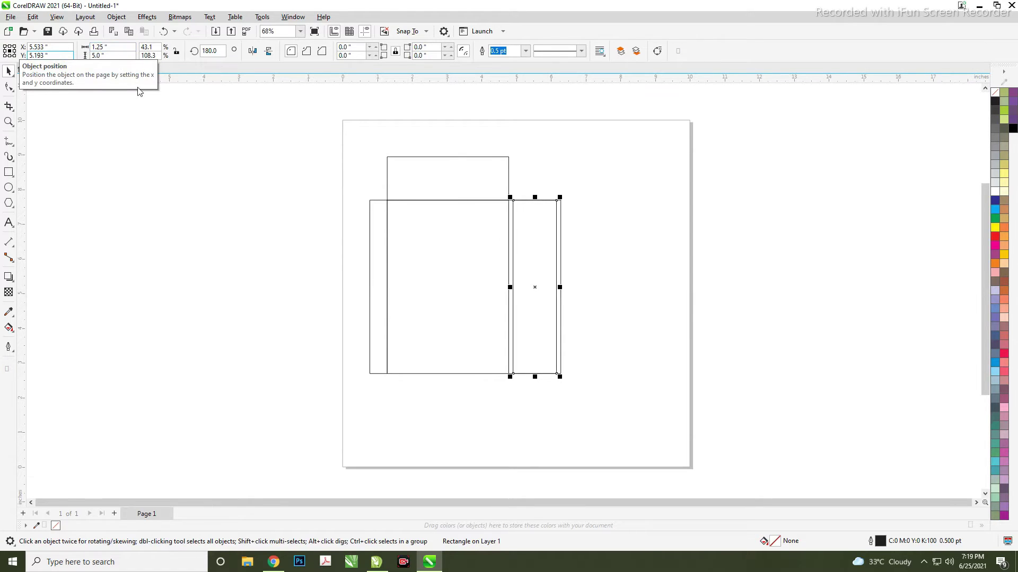
key(ctrl+z)
text(1.25)
key(Return)
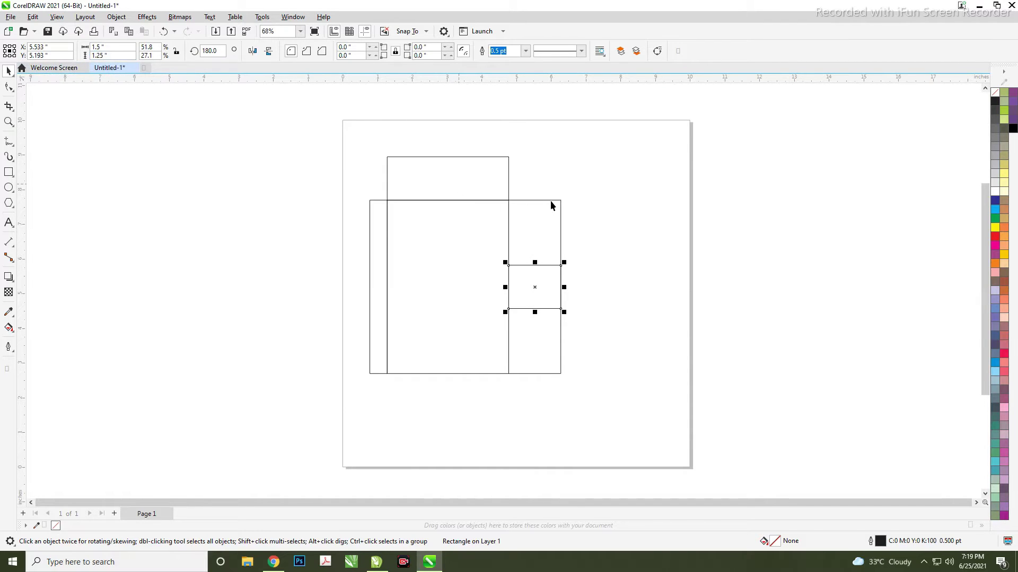
shift+click(546, 200)
key(t)
click(530, 229)
drag(535, 245, 531, 197)
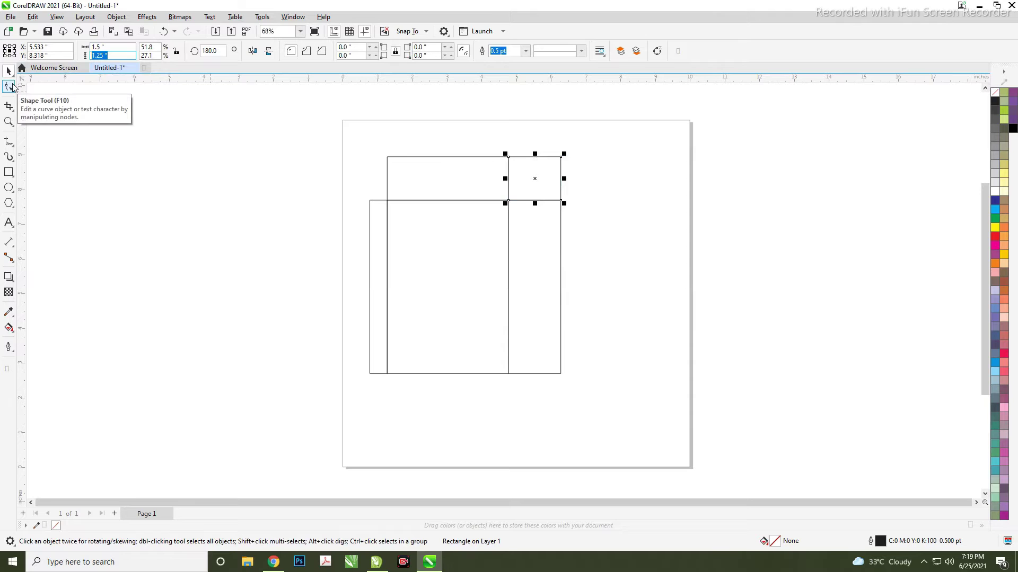
- Reduce the side flap to 1 inch high and place it atop the side panel
text(0)
key(Return)
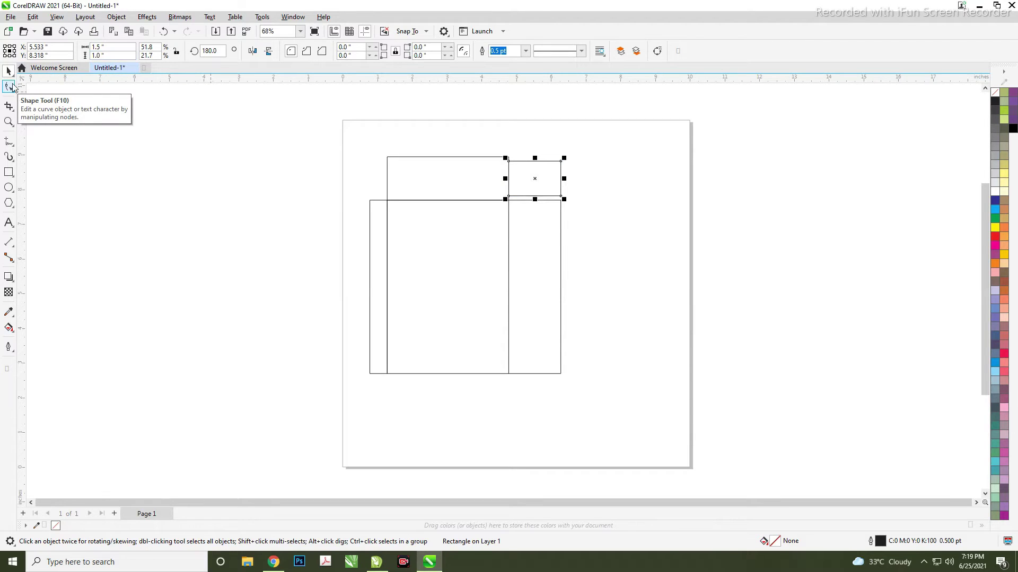
shift+click(530, 200)
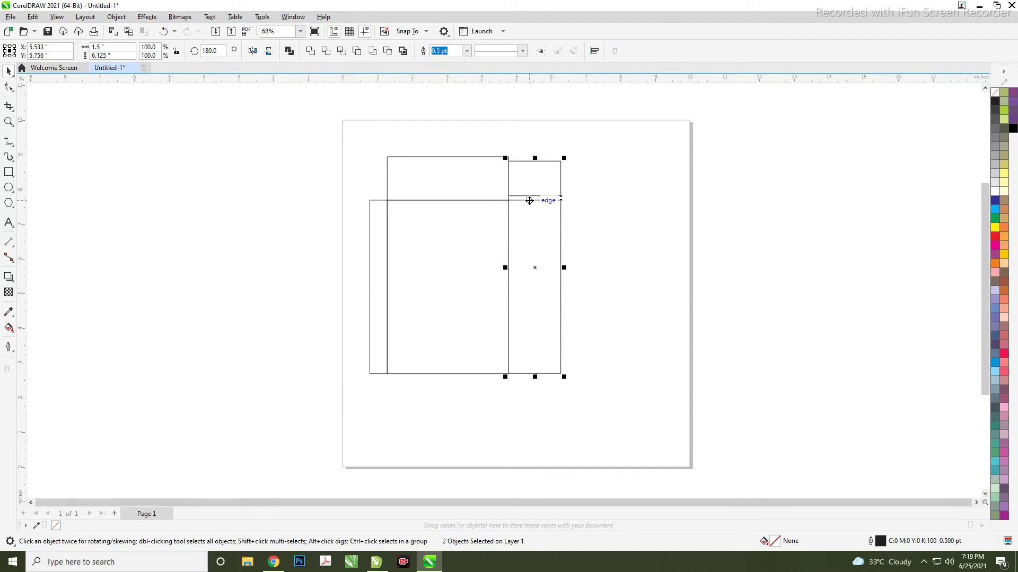
key(t)
click(537, 221)
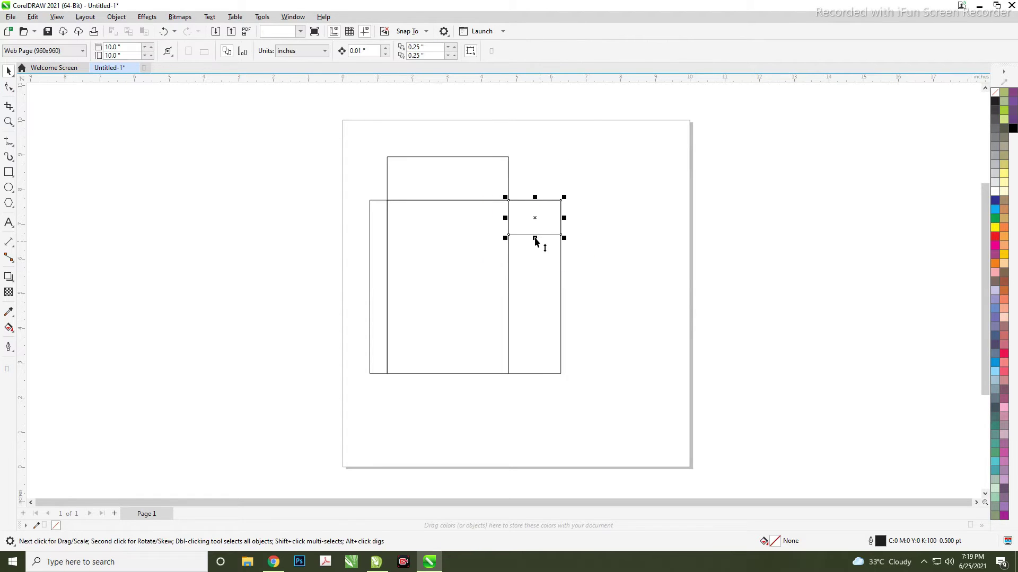
drag(529, 197, 529, 162)
- Copy both top flaps to the bottom and mirror them below the panels
drag(357, 133, 599, 225)
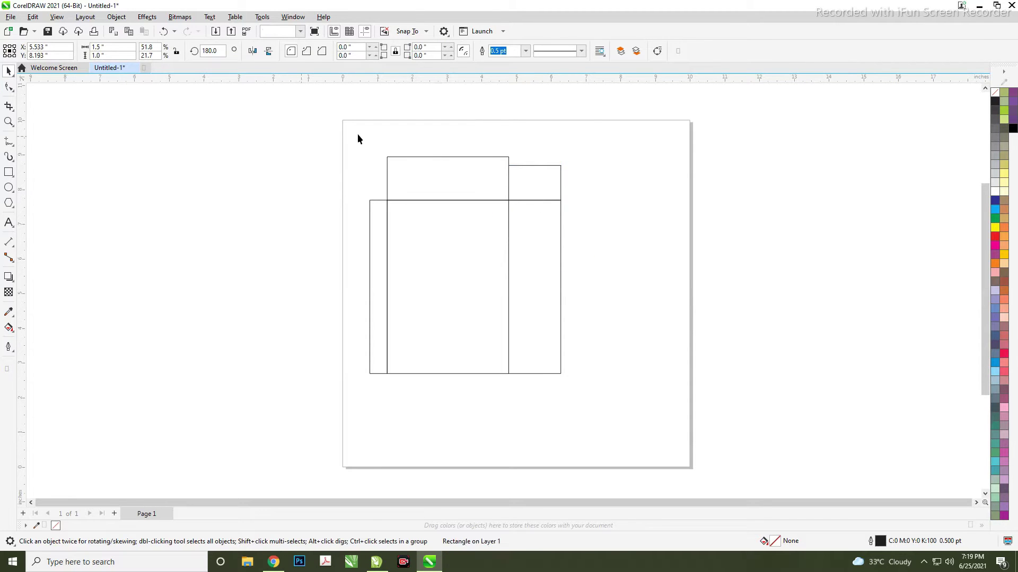
shift+click(560, 230)
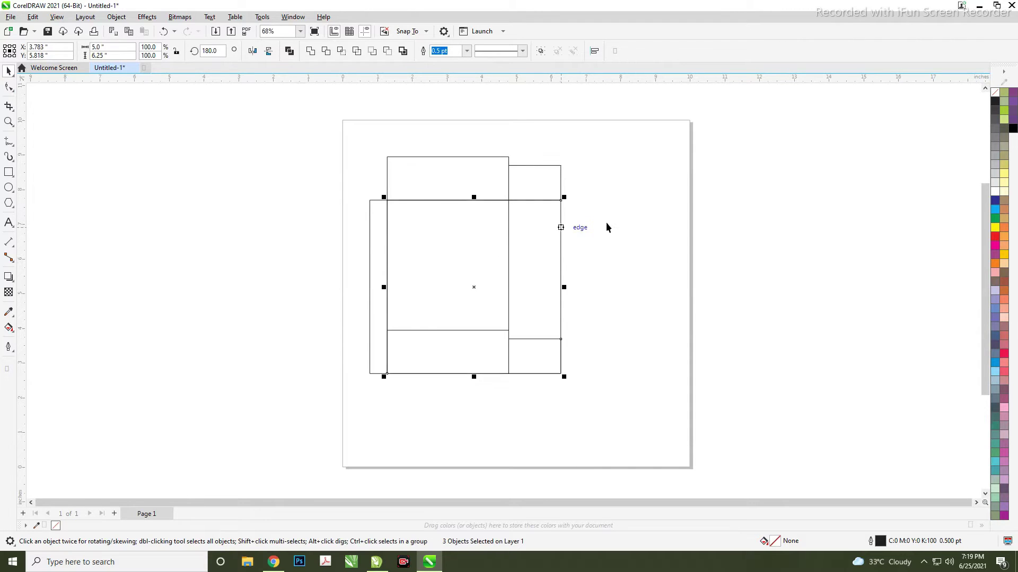
drag(615, 389, 372, 317)
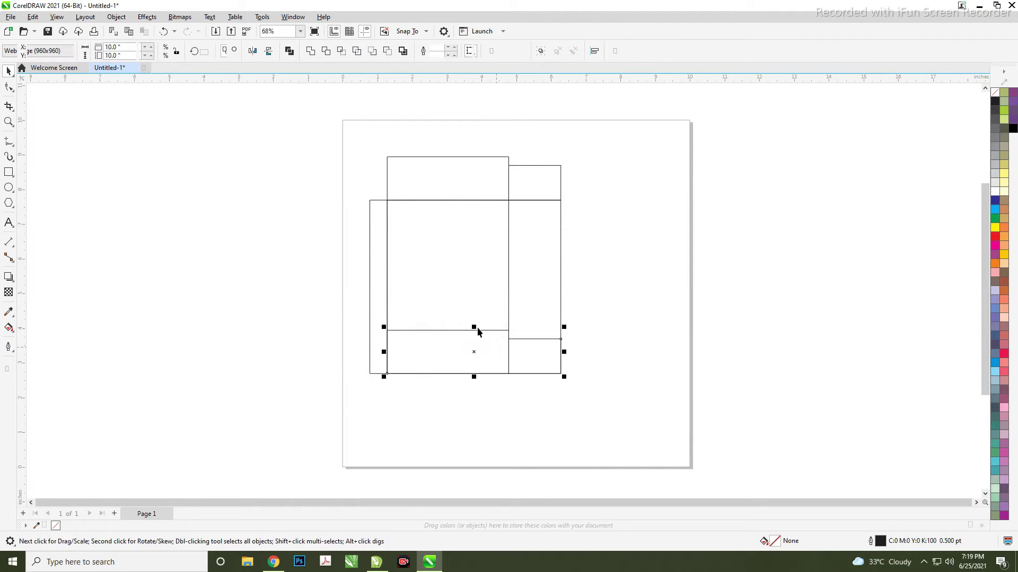
drag(474, 327, 476, 377)
- Duplicate the box net 5 inches to the right as one copy via Transform
click(659, 268)
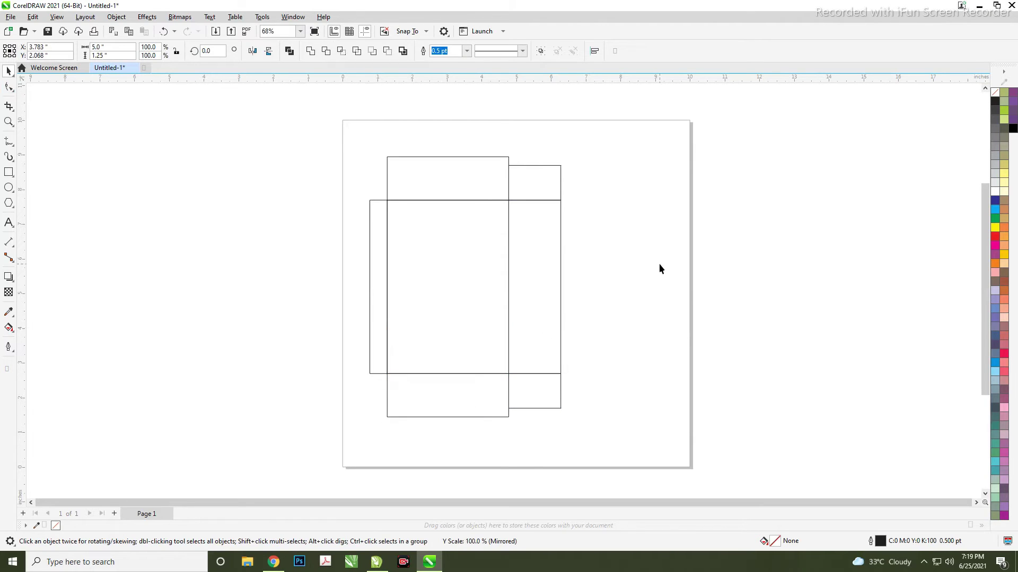
scroll(376, 265, down, 1)
scroll(530, 284, up, 1)
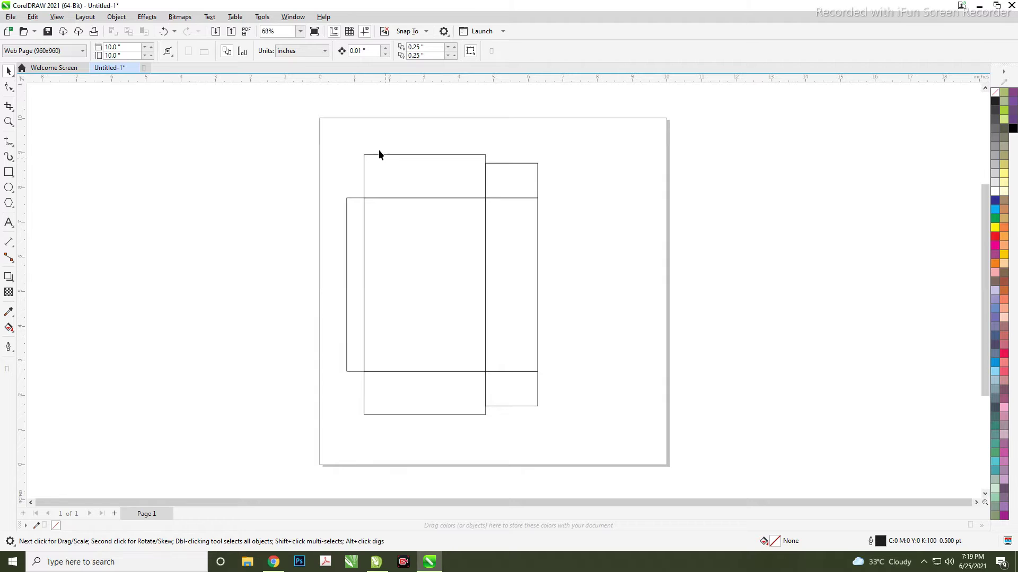
drag(531, 441, 540, 429)
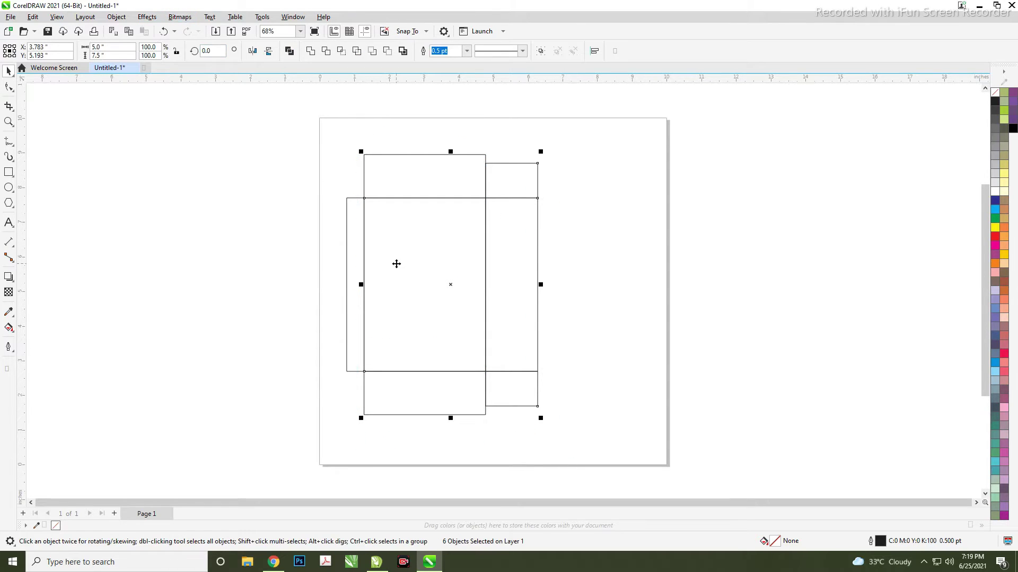
key(alt+F7)
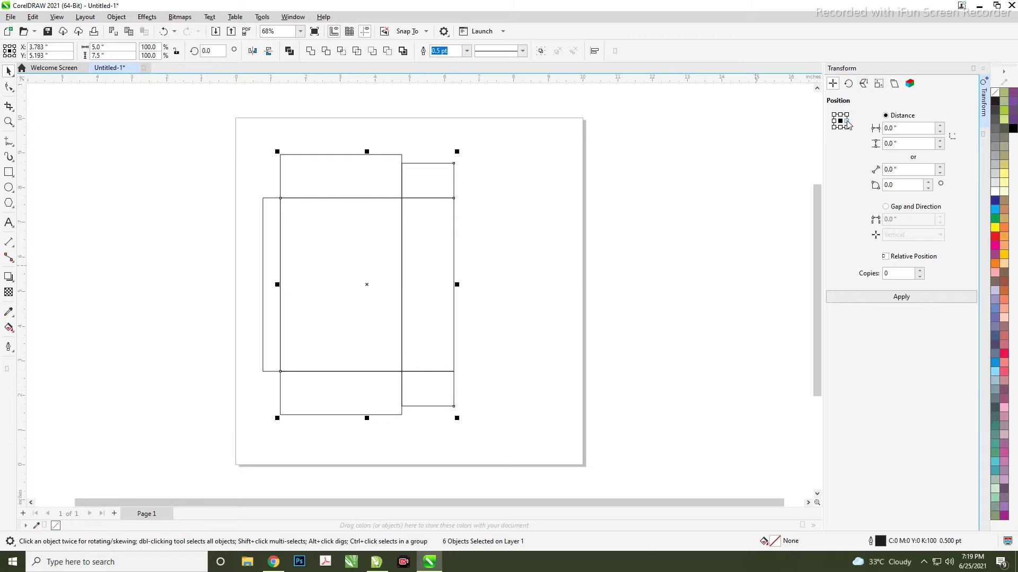
drag(901, 274, 867, 283)
text(1)
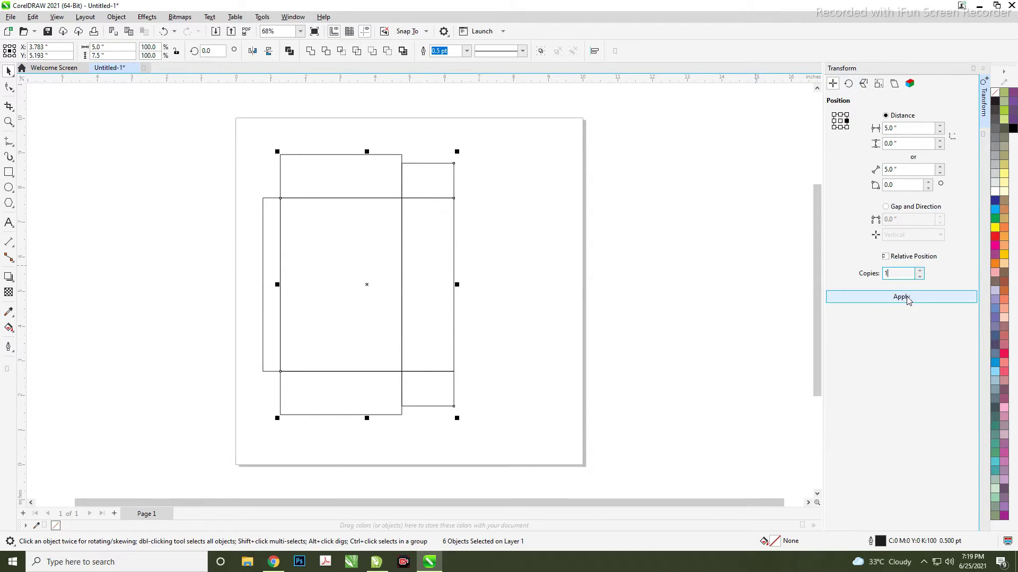
click(907, 299)
click(702, 235)
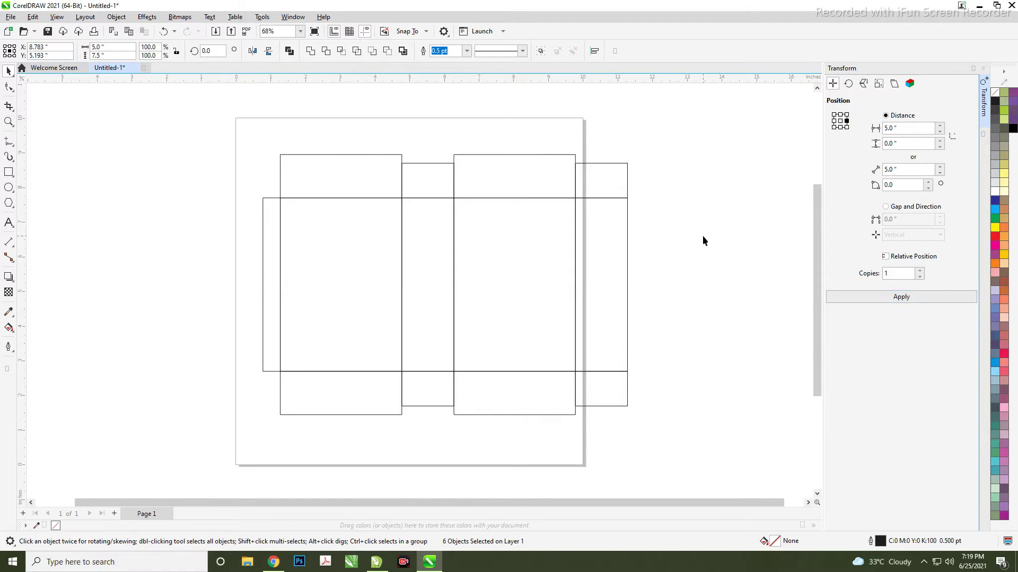
click(983, 70)
- Select the entire box dieline and group it into one object
click(680, 208)
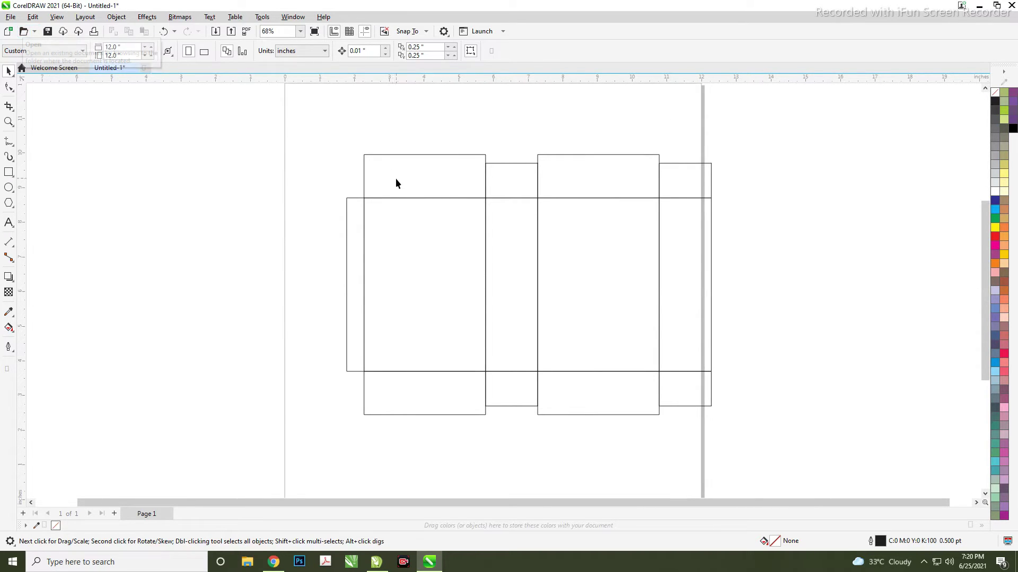
scroll(396, 178, down, 1)
drag(323, 130, 726, 437)
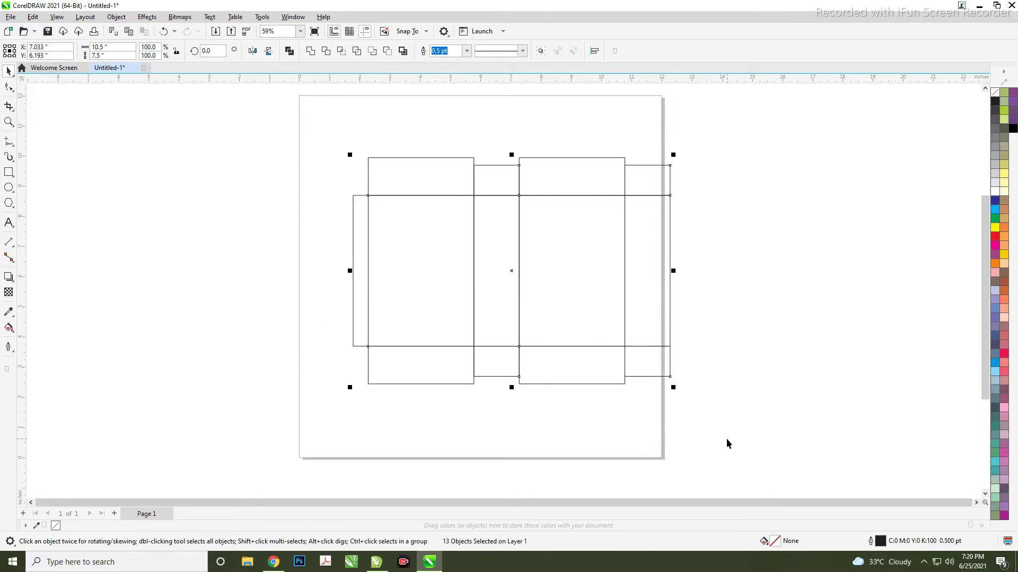
key(ctrl+g)
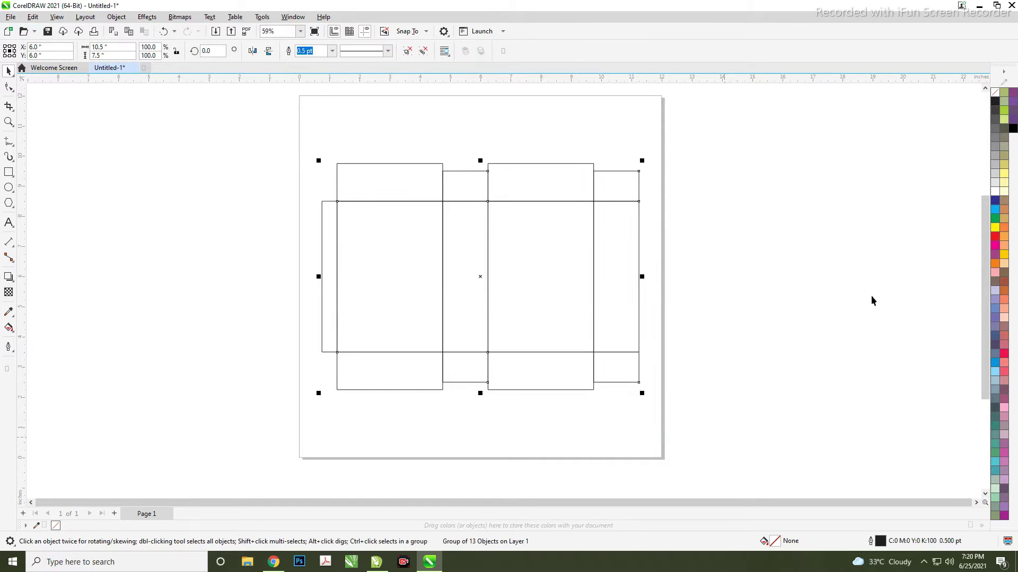
- Review the grouped dieline and bring up Import to choose the pattern file
click(792, 227)
scroll(614, 357, down, 1)
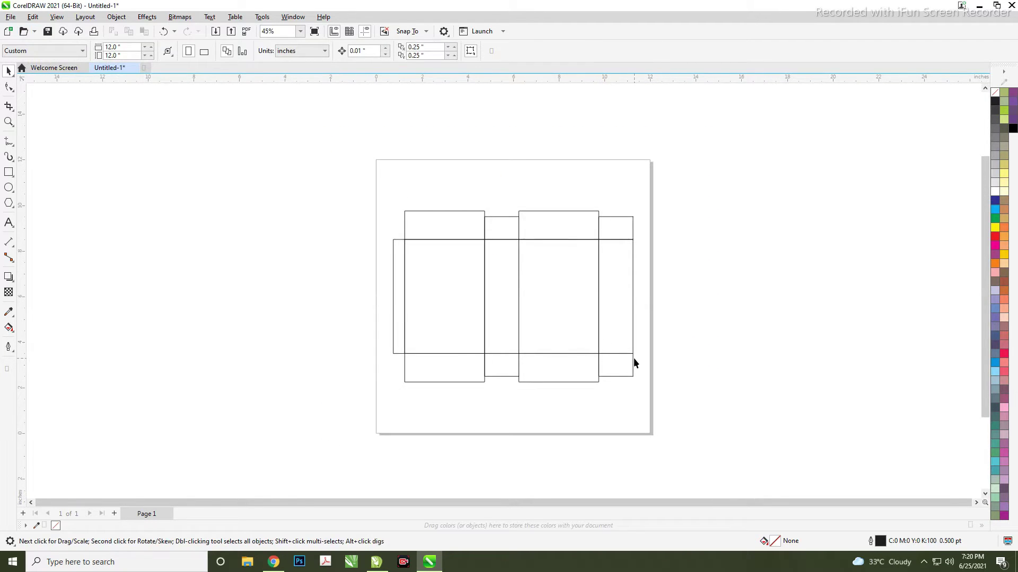
scroll(623, 328, up, 1)
scroll(615, 352, up, 1)
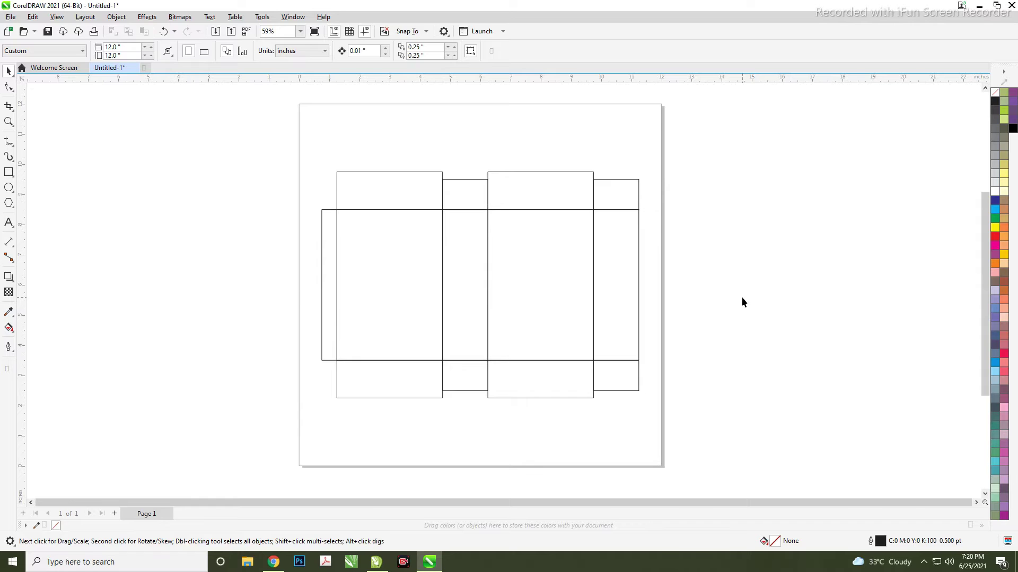
scroll(380, 218, up, 1)
scroll(377, 231, down, 1)
scroll(360, 265, up, 1)
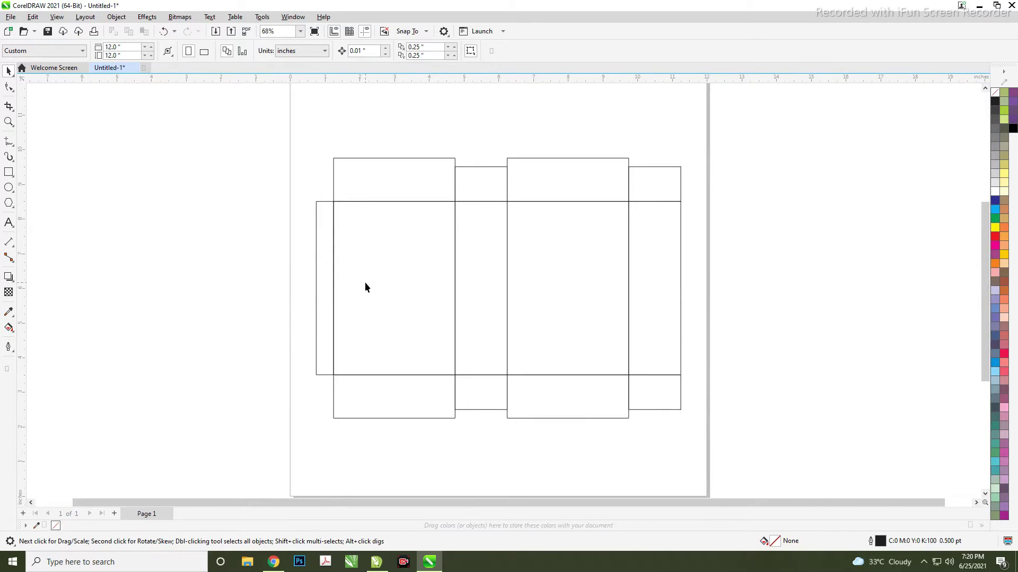
scroll(365, 286, up, 1)
scroll(364, 288, up, 1)
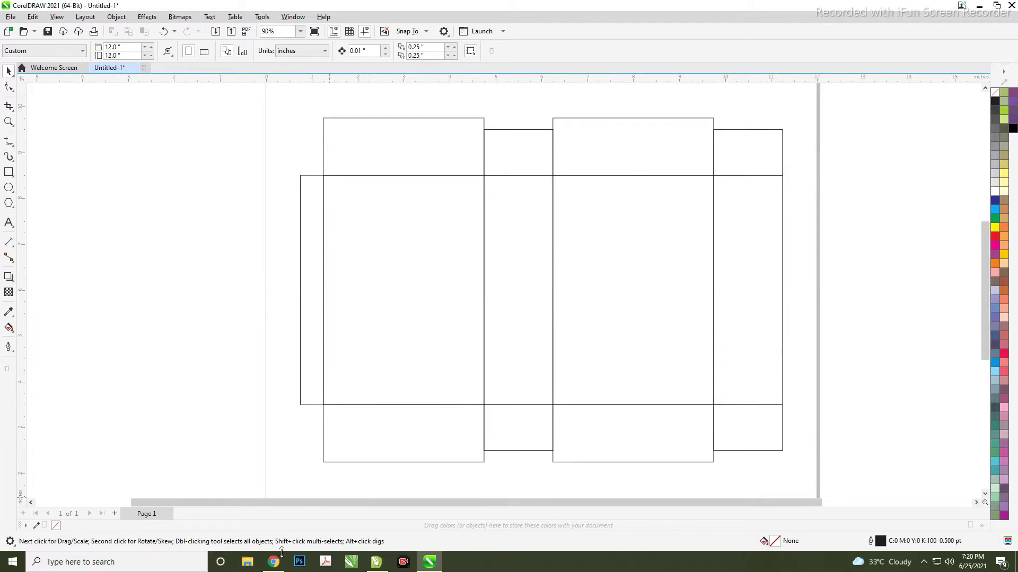
scroll(322, 404, down, 1)
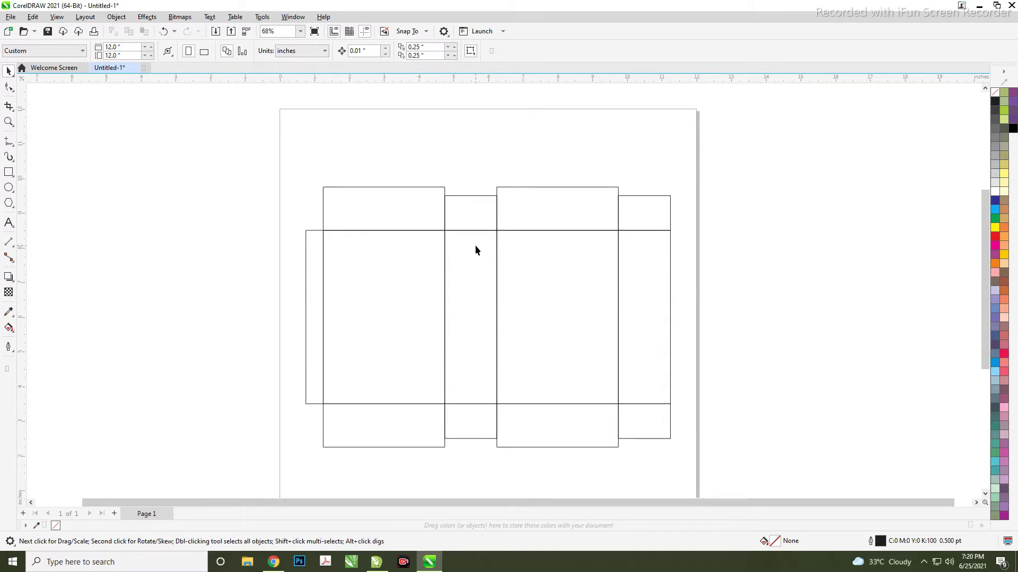
scroll(474, 250, down, 1)
scroll(475, 250, down, 1)
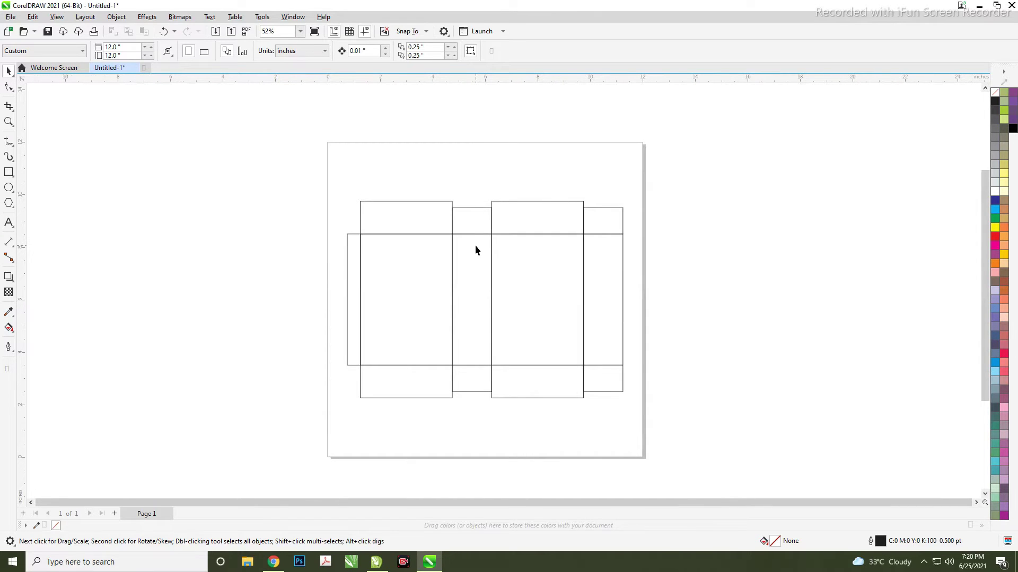
key(ctrl+i)
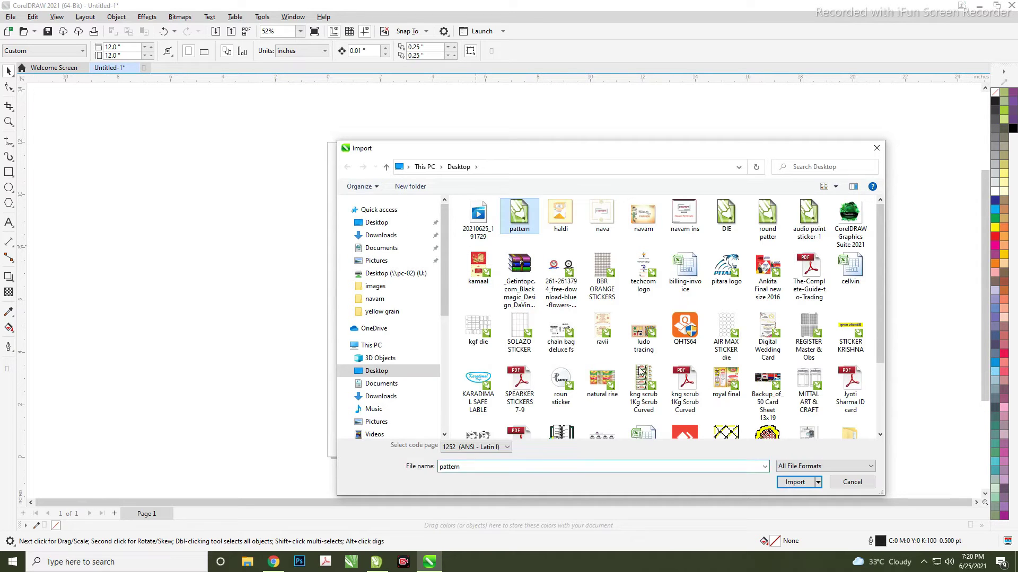
- Import the mandala pattern and drag it onto the front panel
click(795, 483)
click(648, 166)
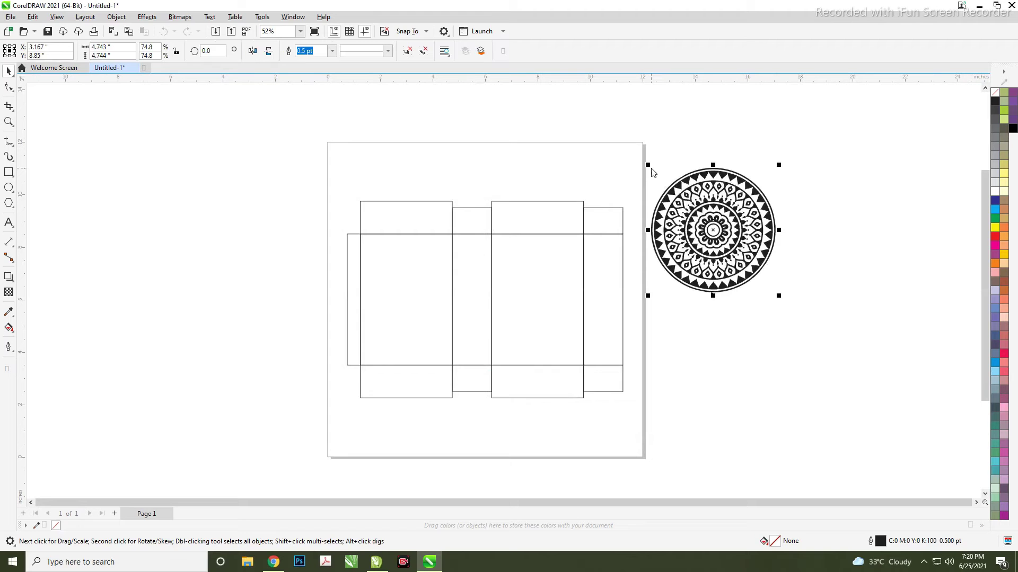
mouse_move(739, 231)
mouse_down()
mouse_move(415, 262)
mouse_move(437, 236)
mouse_up()
scroll(377, 215, up, 2)
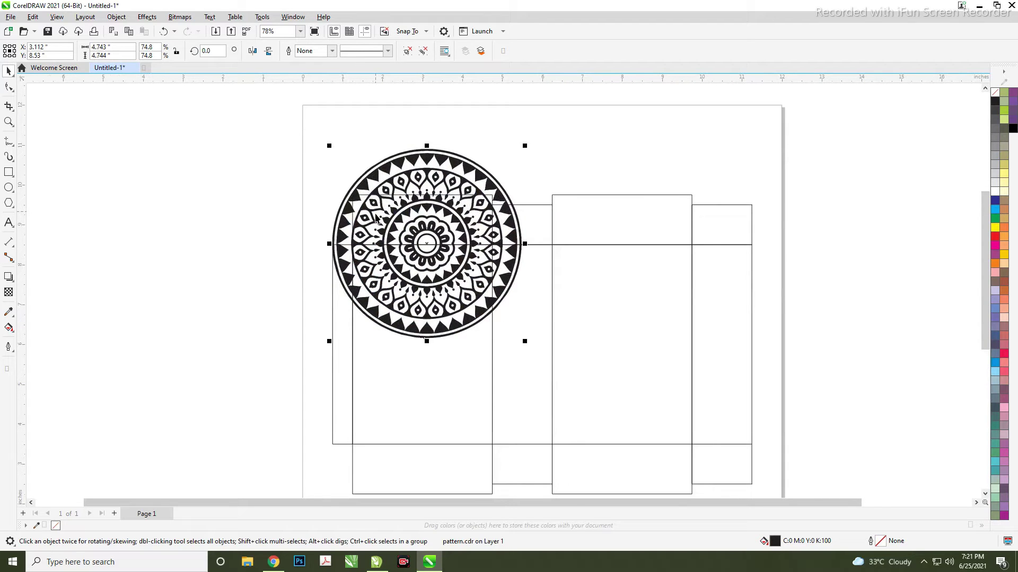
shift+click(493, 358)
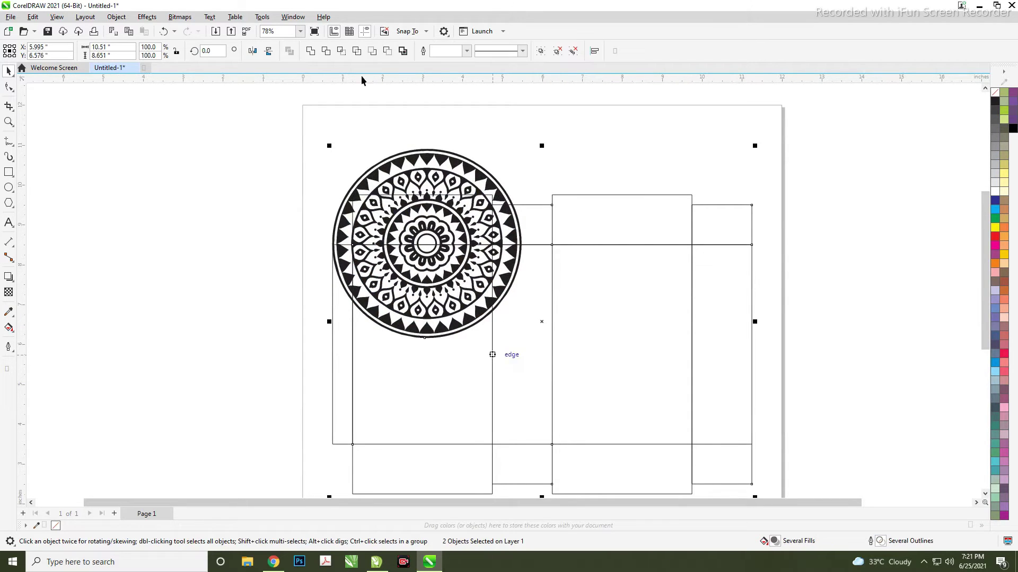
click(559, 181)
click(553, 202)
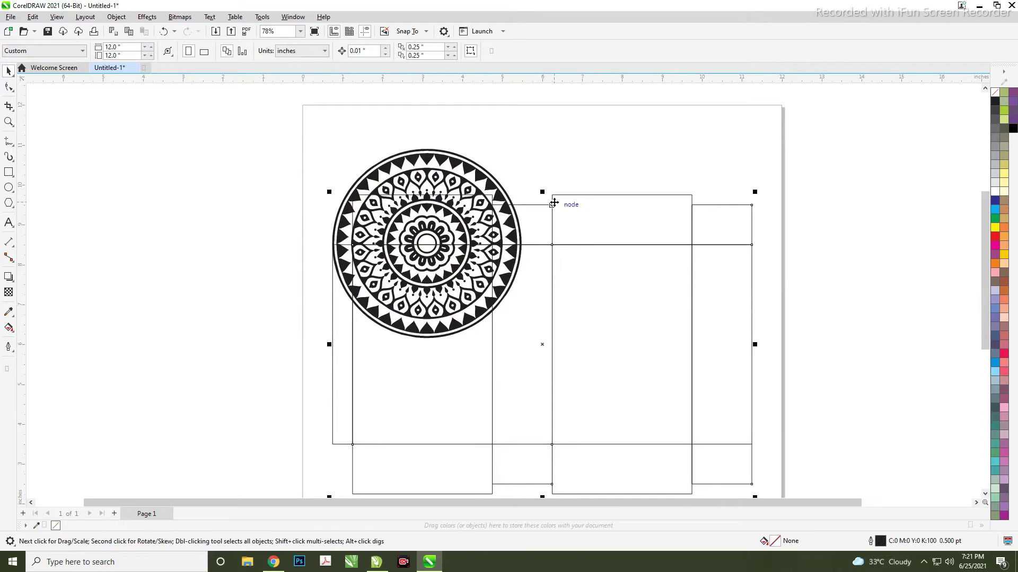
- Centre the mandala horizontally on the front panel
click(460, 228)
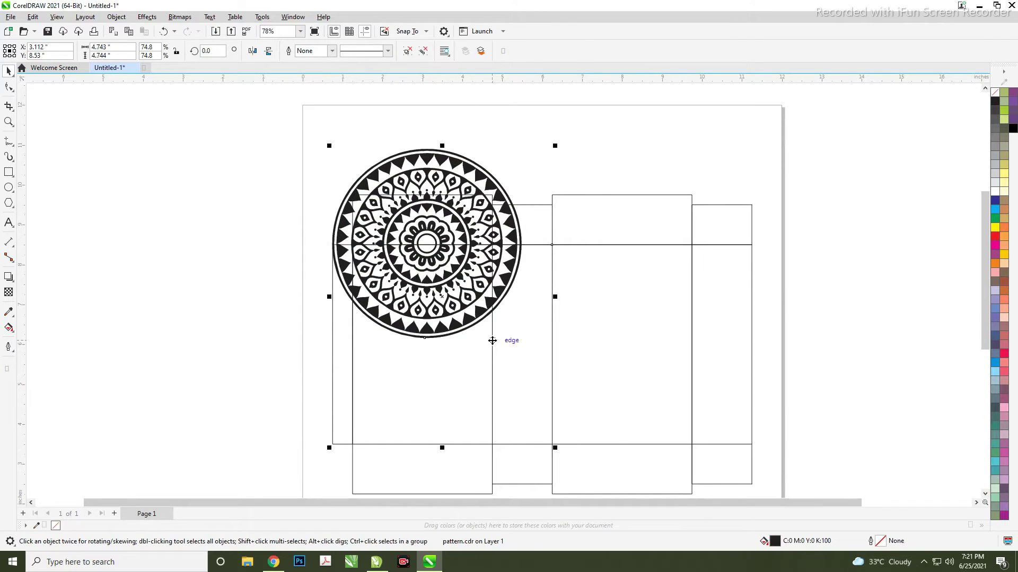
shift+click(491, 342)
key(c)
key(ctrl+z)
click(522, 116)
click(457, 318)
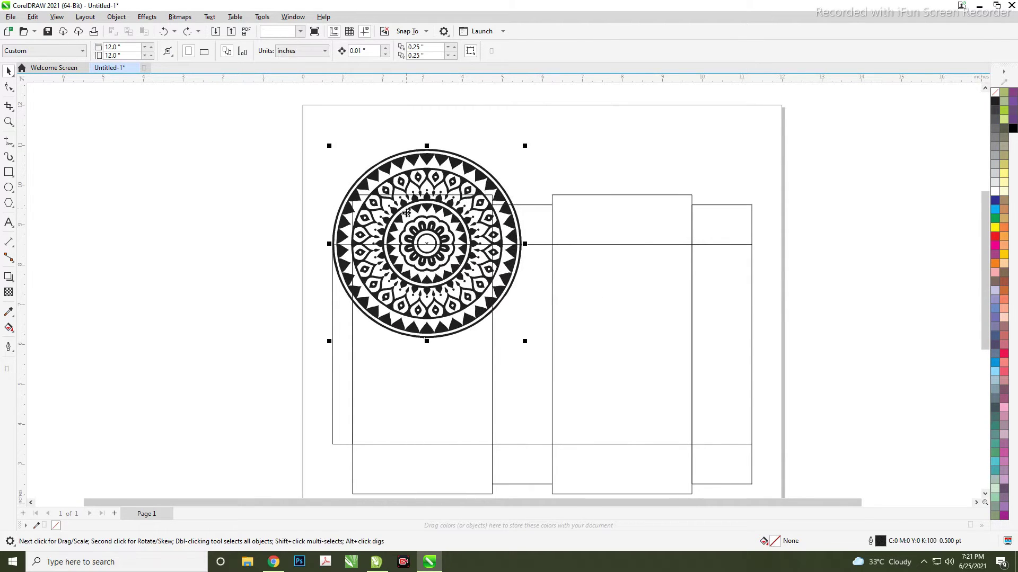
shift+click(419, 444)
key(c)
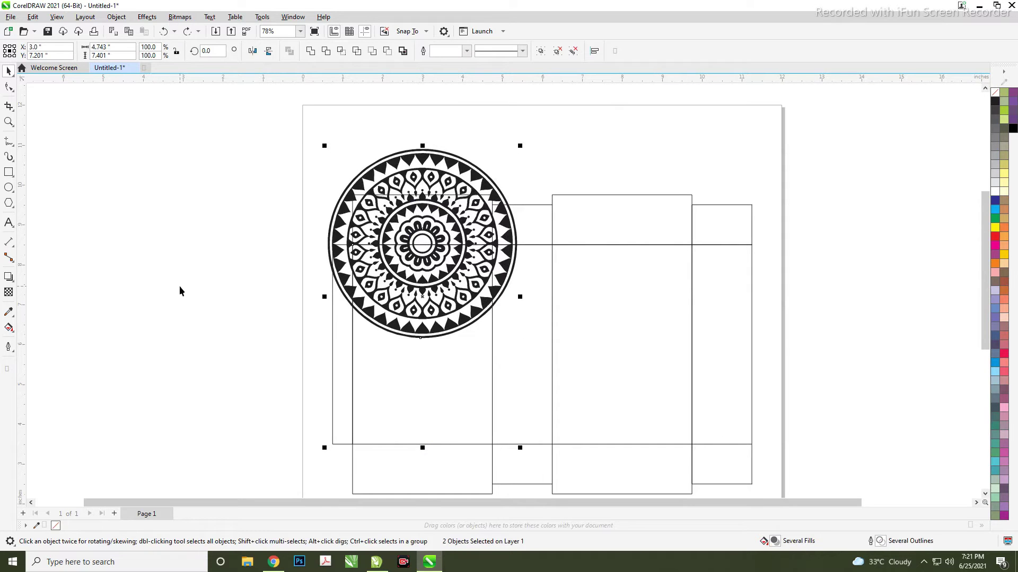
- Fine-tune the mandala's position on the front panel and zoom out to check it
click(179, 289)
click(435, 232)
scroll(434, 231, up, 1)
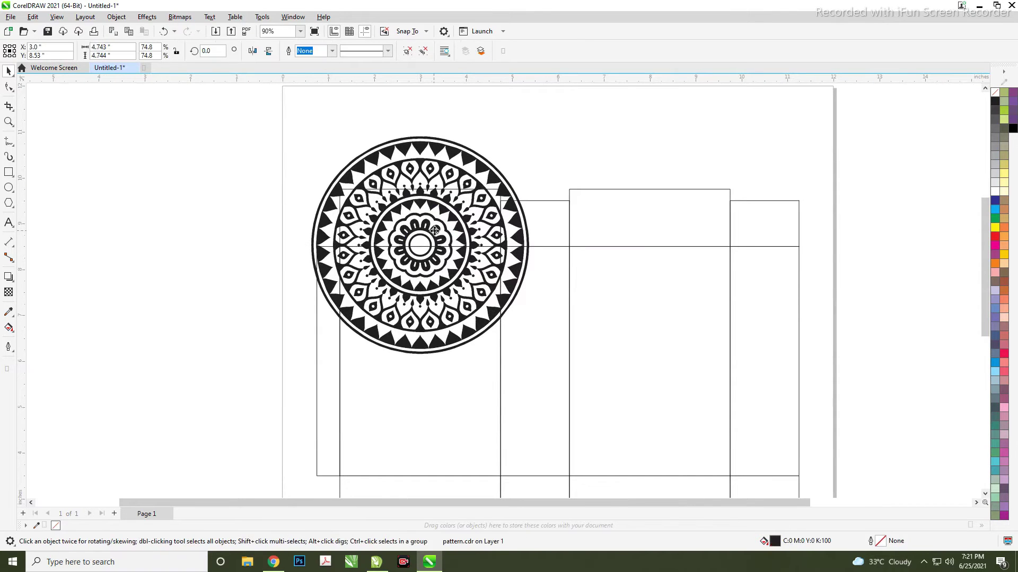
drag(435, 232, 433, 234)
key(ctrl+z)
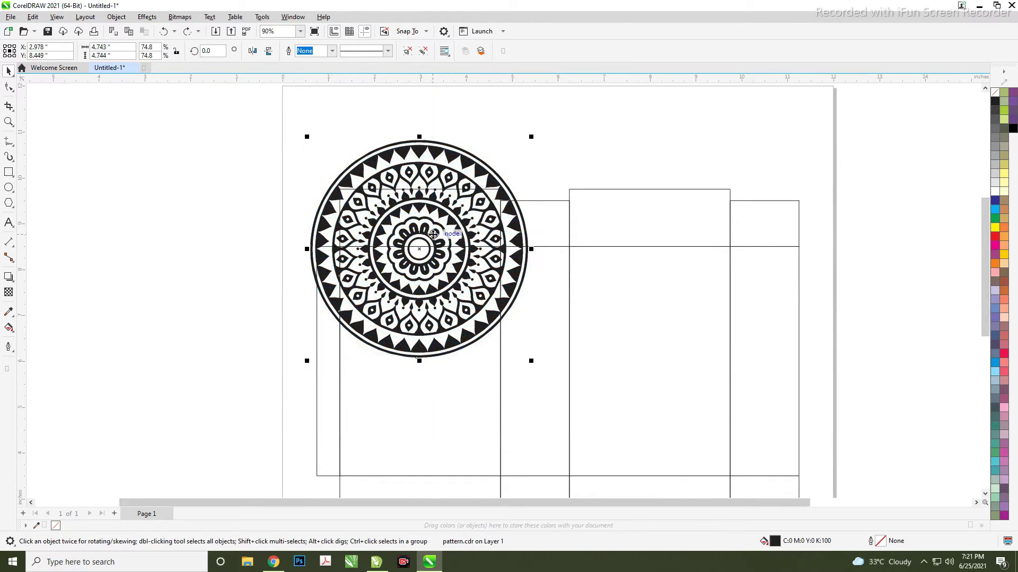
key(ctrl+z)
scroll(433, 234, up, 3)
scroll(429, 237, up, 2)
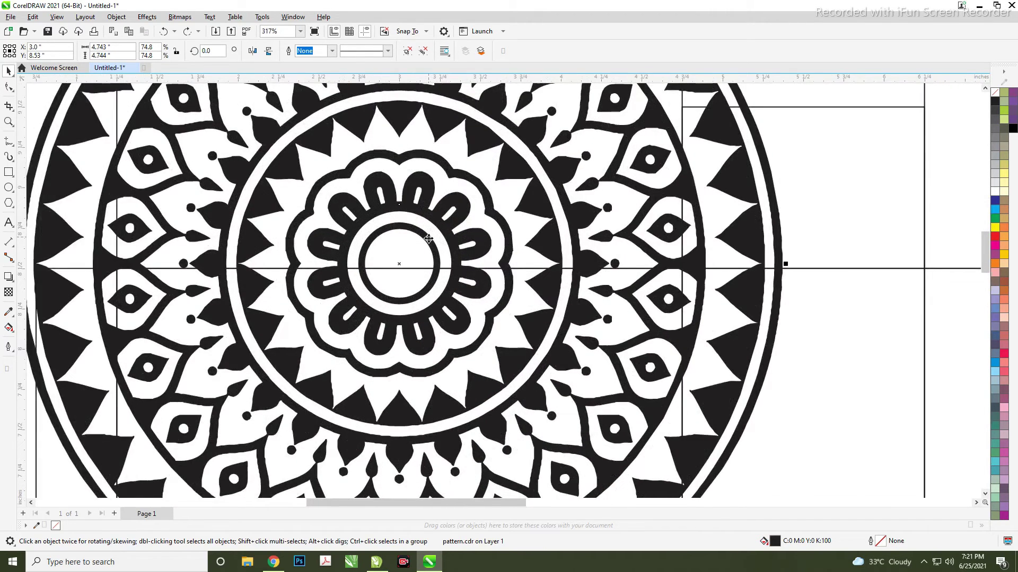
drag(428, 244, 427, 242)
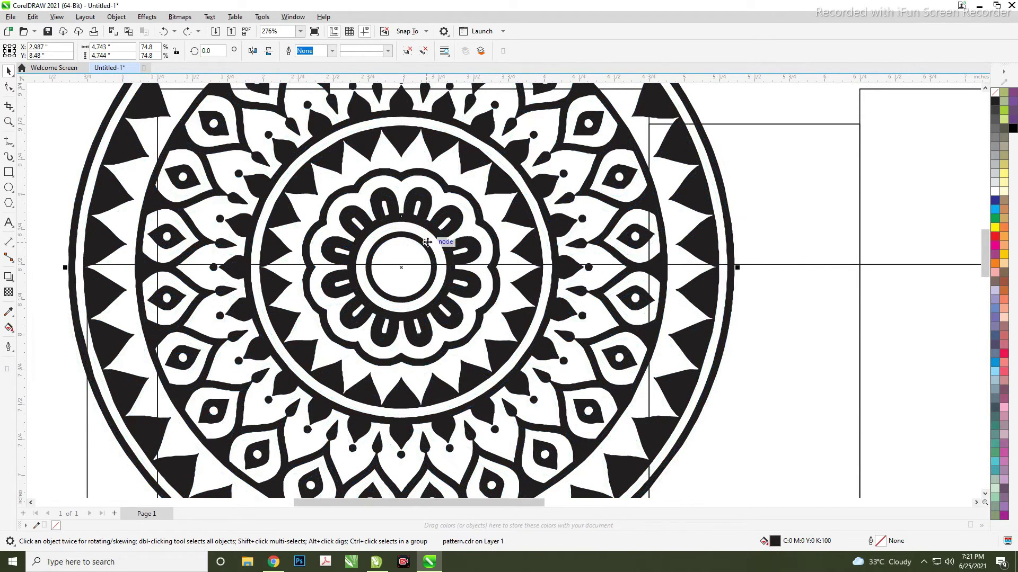
scroll(427, 242, down, 2)
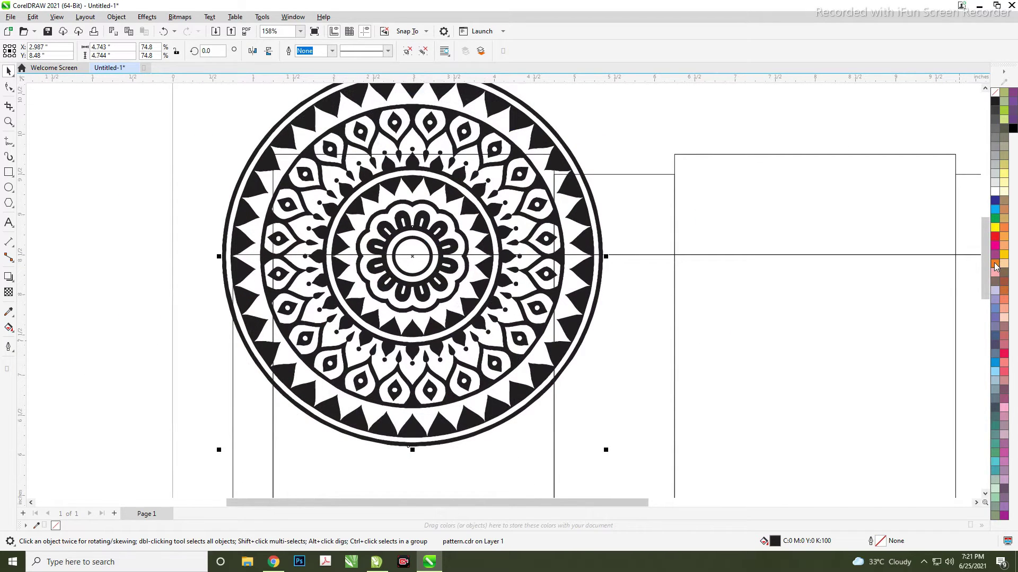
- Colour the mandala orange (C0 M60 Y100 K0) from the palette
click(995, 265)
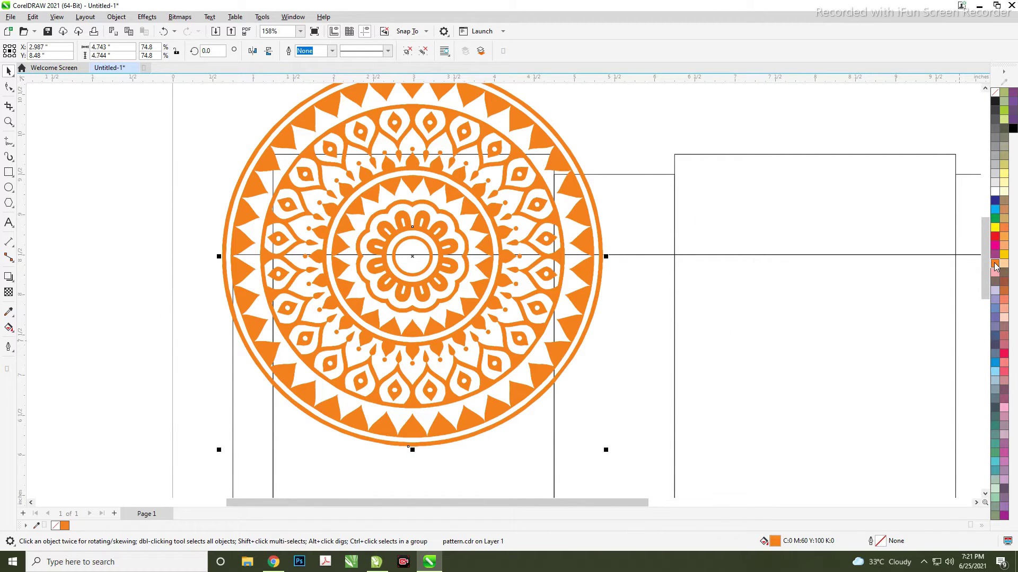
click(995, 266)
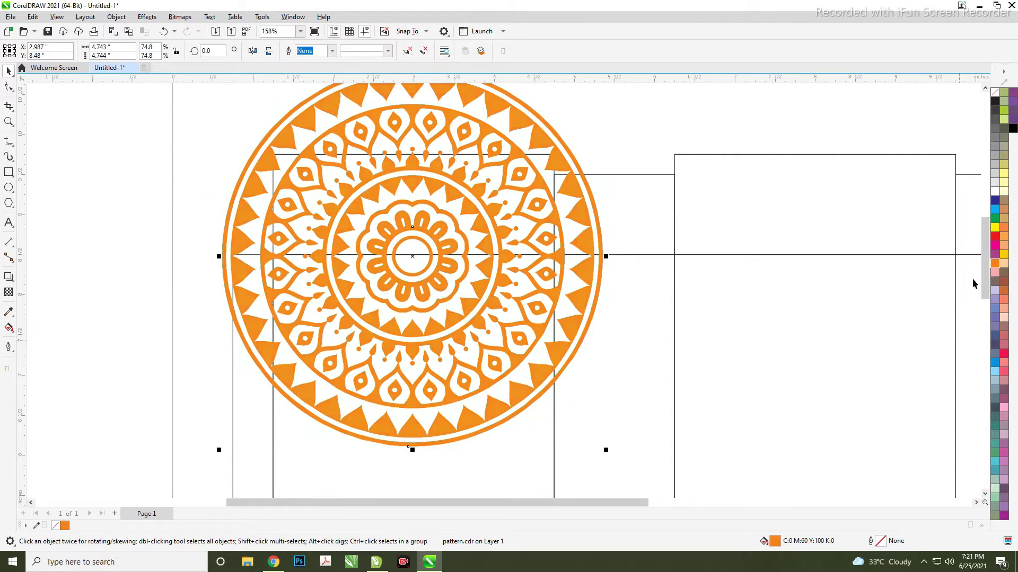
scroll(517, 272, down, 2)
scroll(494, 319, down, 2)
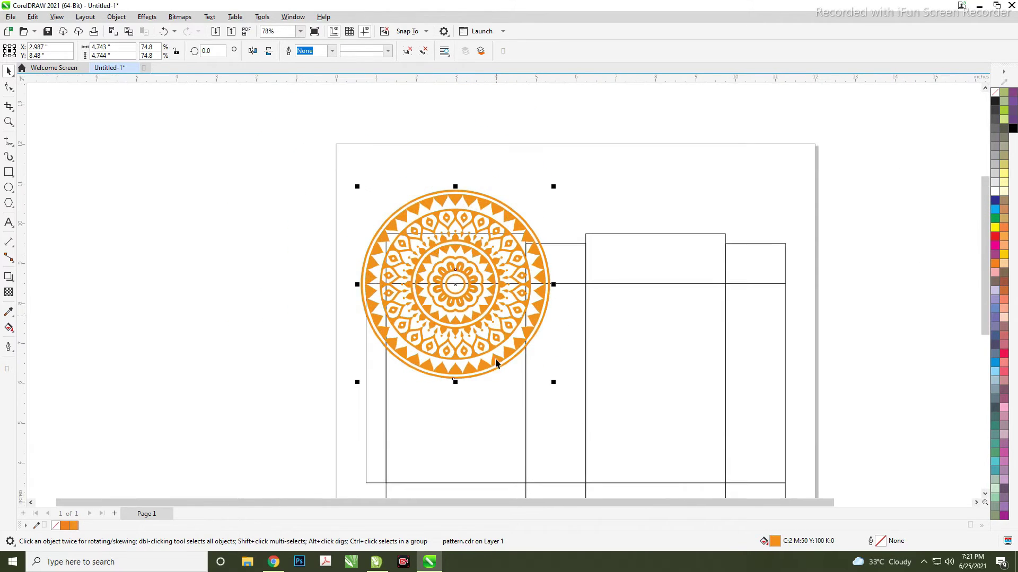
click(366, 367)
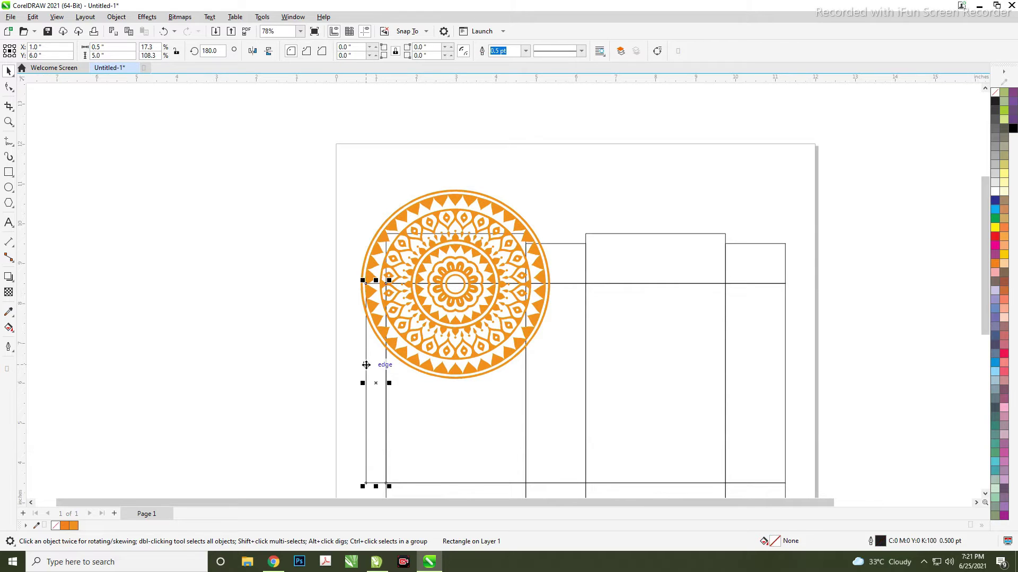
click(422, 365)
click(393, 223)
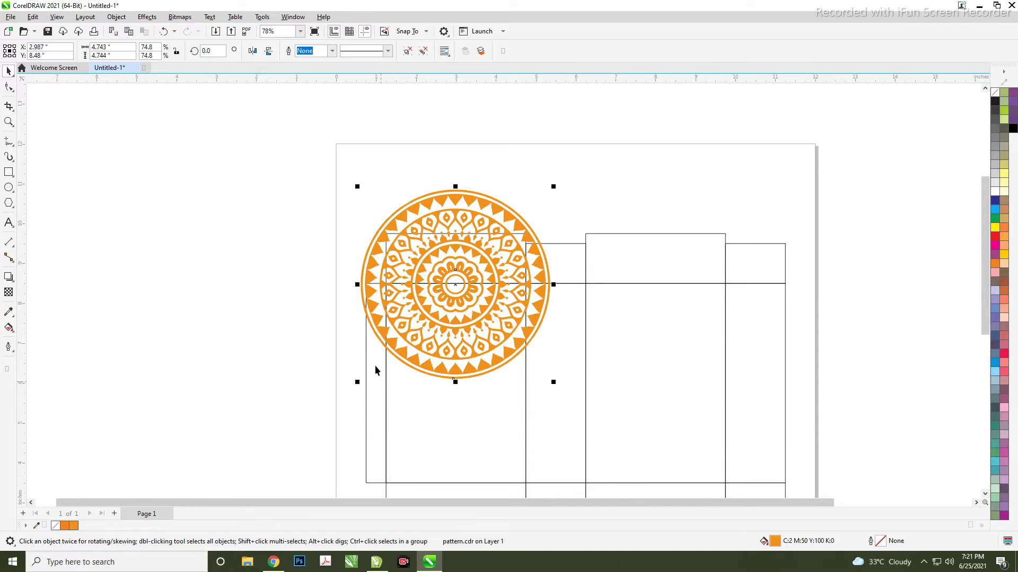
- PowerClip the orange mandala inside the first front panel rectangle
right_click(386, 227)
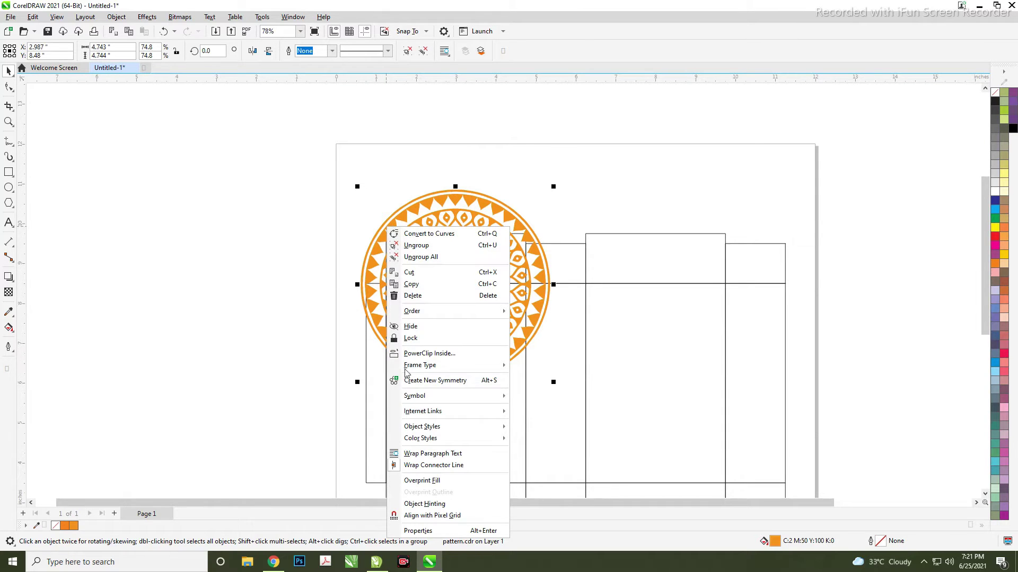
click(411, 354)
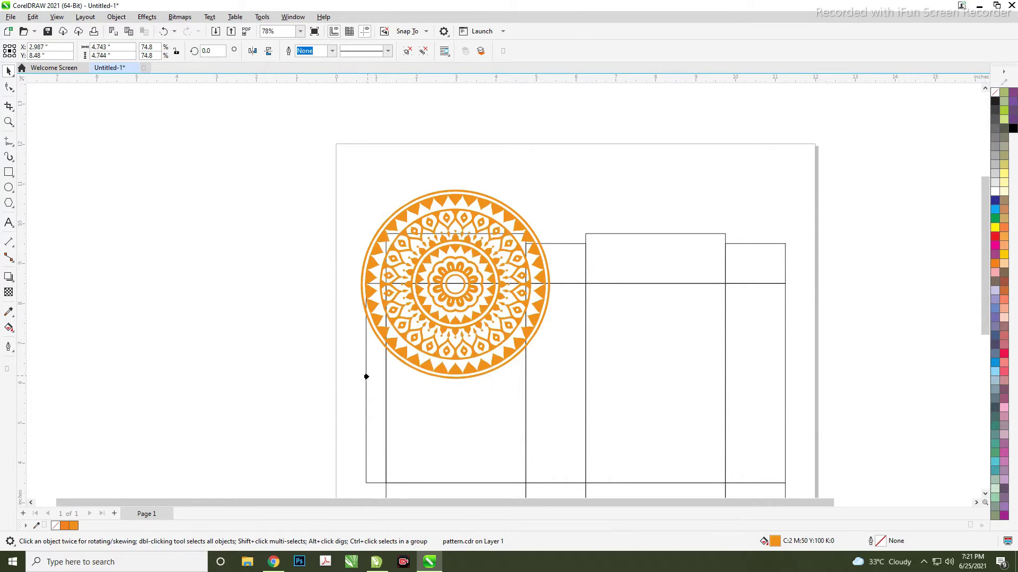
click(384, 375)
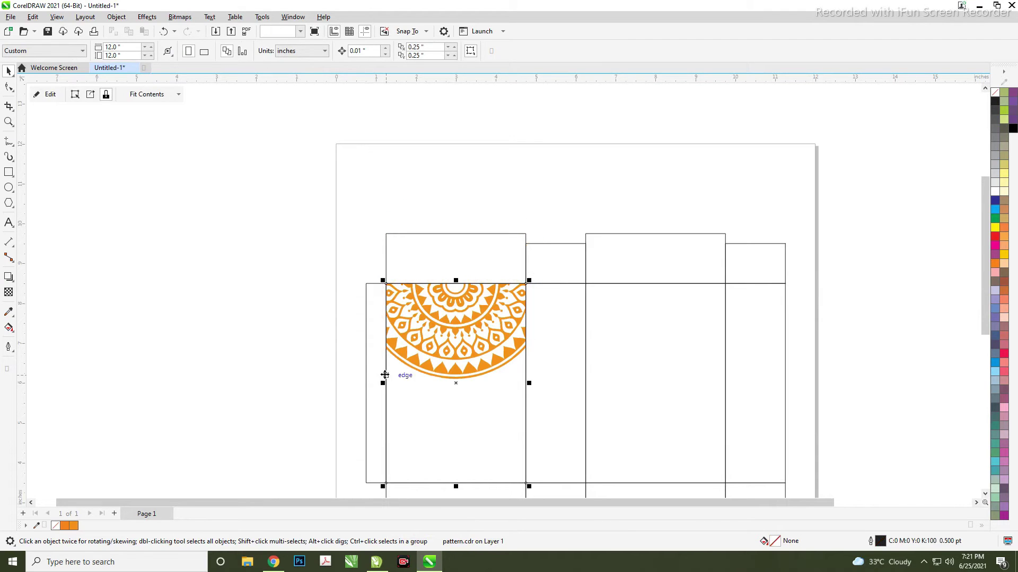
click(297, 290)
scroll(396, 296, down, 1)
scroll(437, 347, up, 1)
- Edit the PowerClip so the mandala's centre sits on the panel's top edge, showing its lower half
double_click(437, 334)
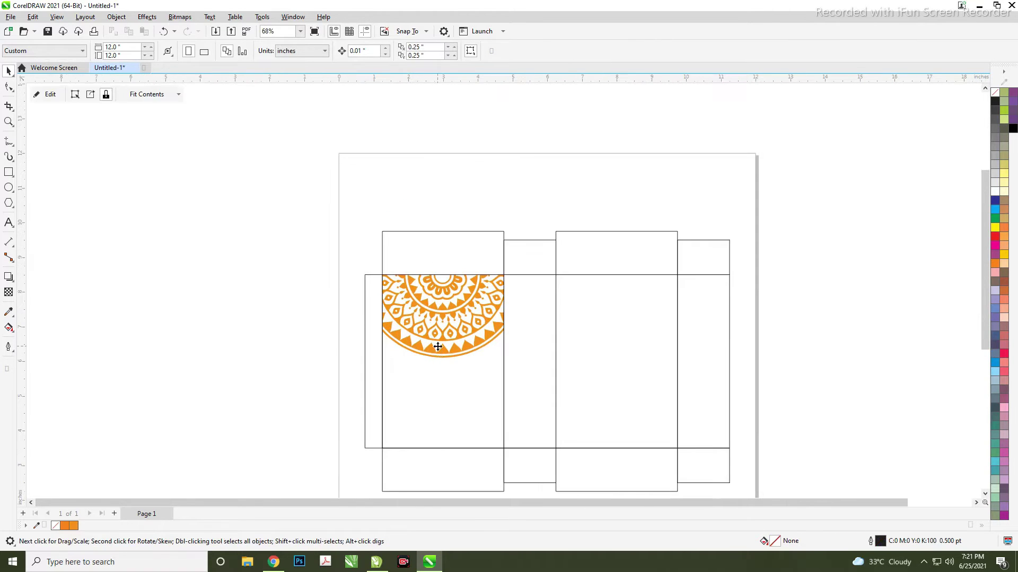
drag(438, 333, 439, 286)
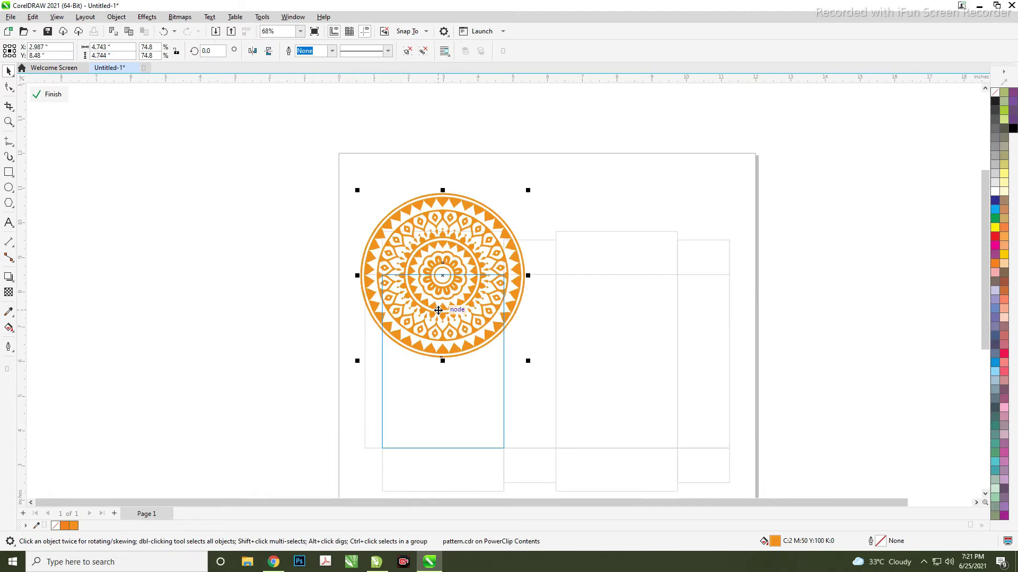
ctrl+click(224, 269)
scroll(393, 326, down, 1)
double_click(426, 318)
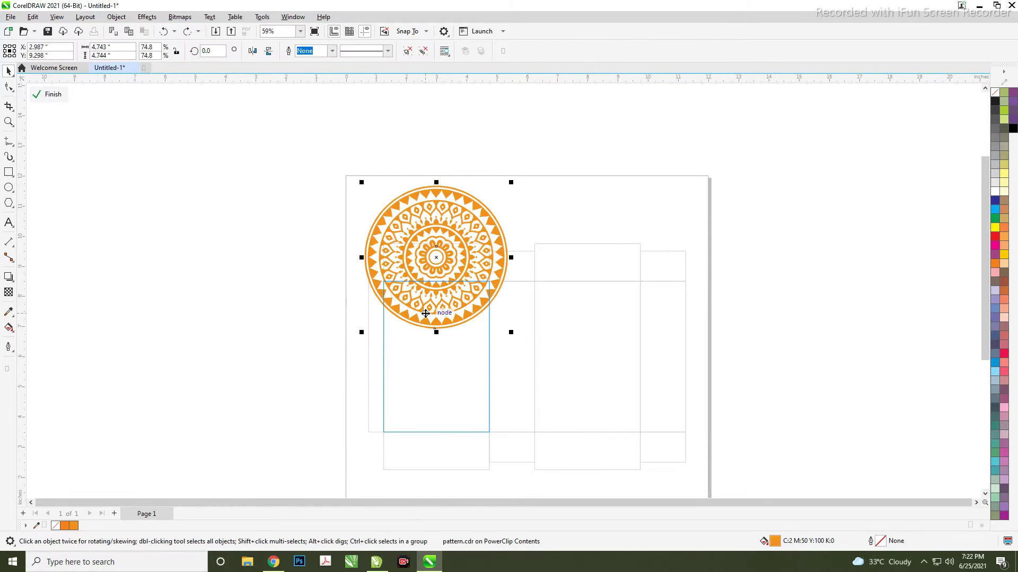
drag(426, 318, 427, 321)
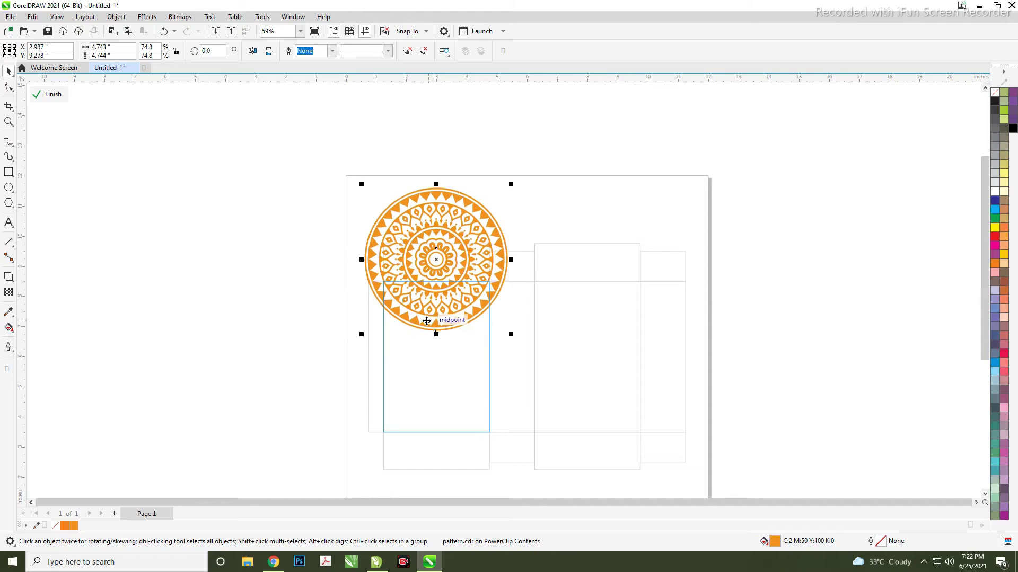
drag(427, 322, 427, 321)
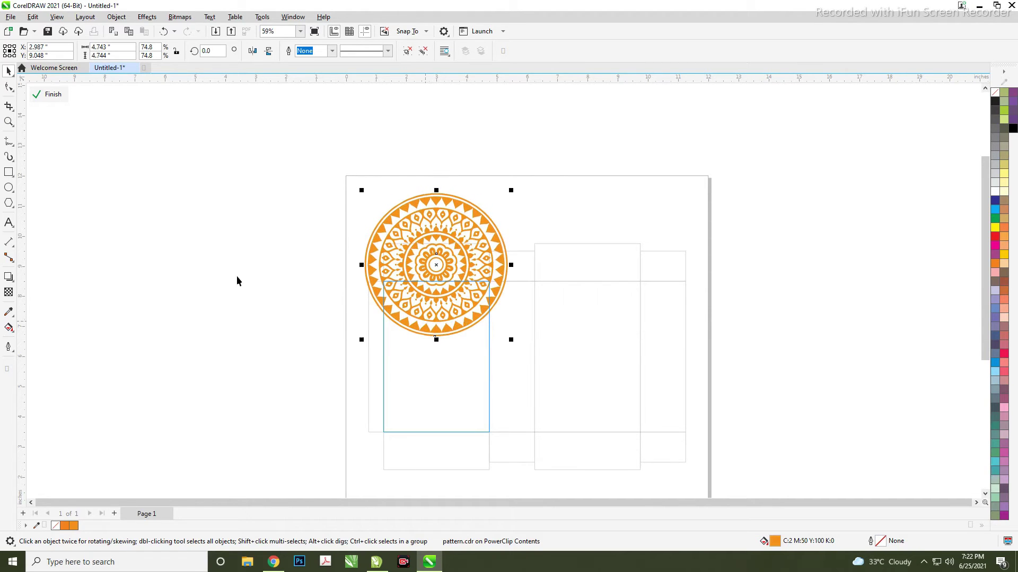
ctrl+click(274, 313)
scroll(420, 461, up, 1)
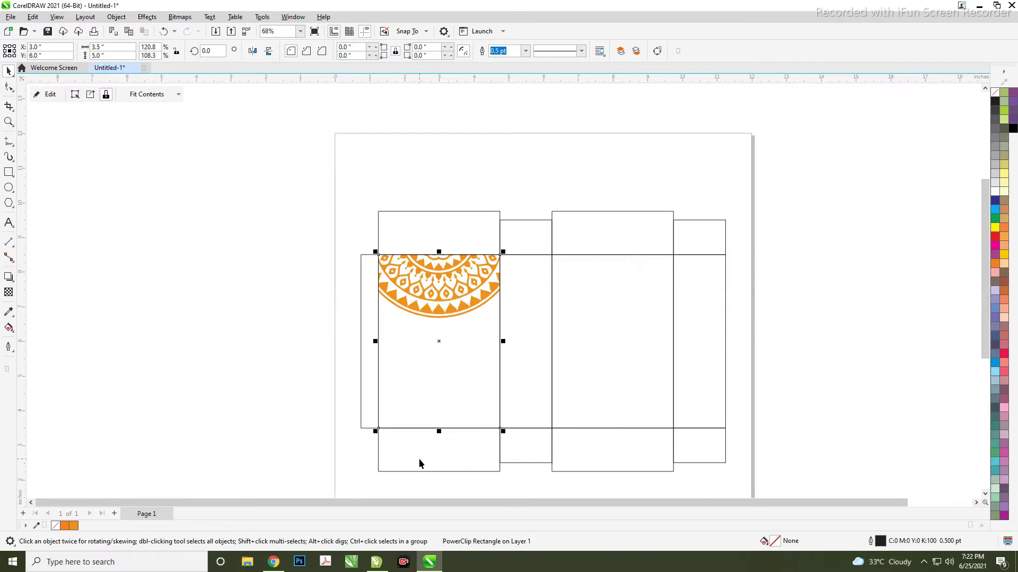
click(236, 325)
scroll(404, 445, up, 1)
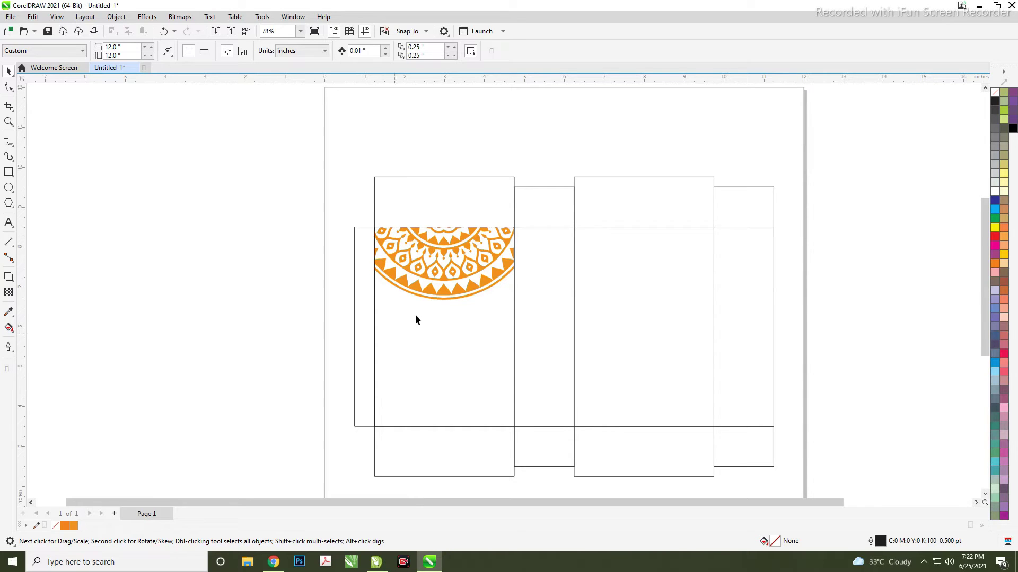
- Start an import and browse to the images subfolder of the yellow grain folder on the E drive
click(425, 297)
click(257, 235)
key(ctrl+i)
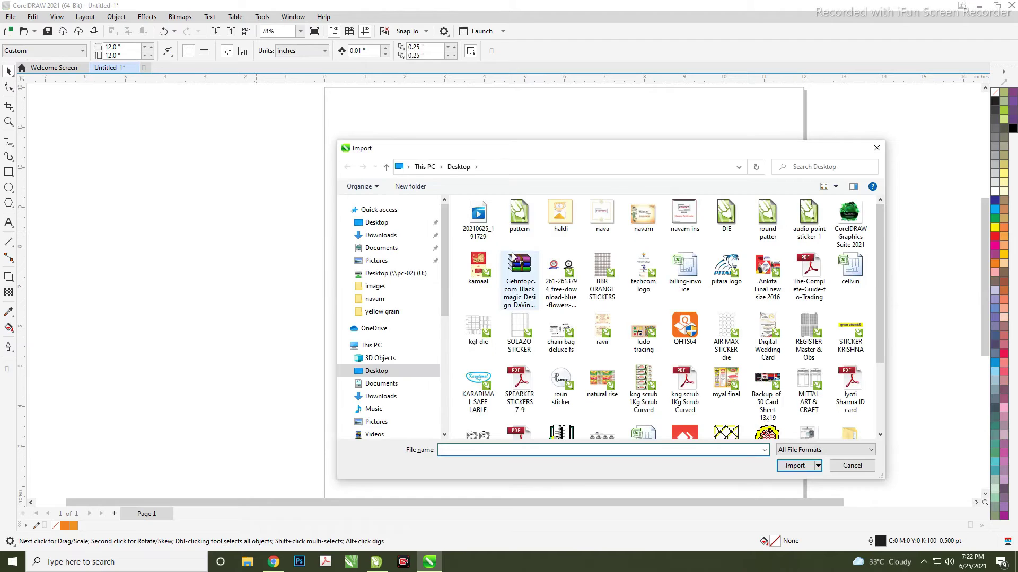
scroll(562, 281, down, 2)
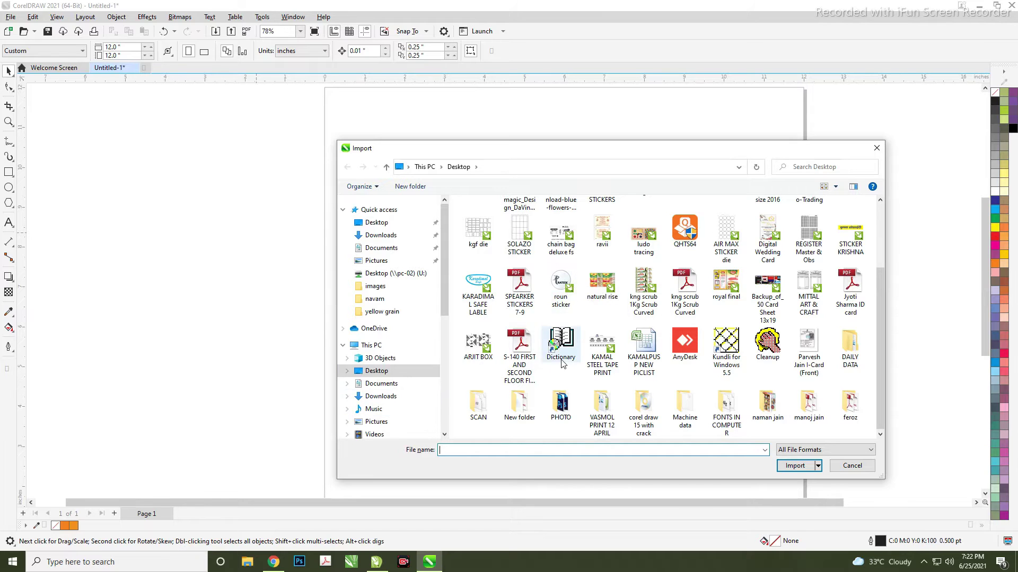
scroll(386, 395, down, 1)
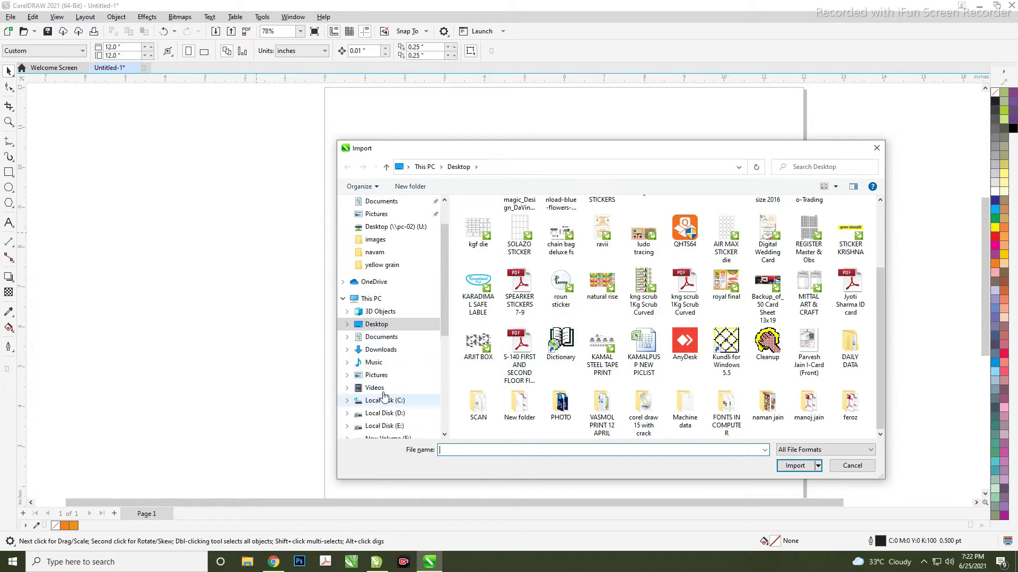
scroll(386, 392, down, 4)
click(394, 355)
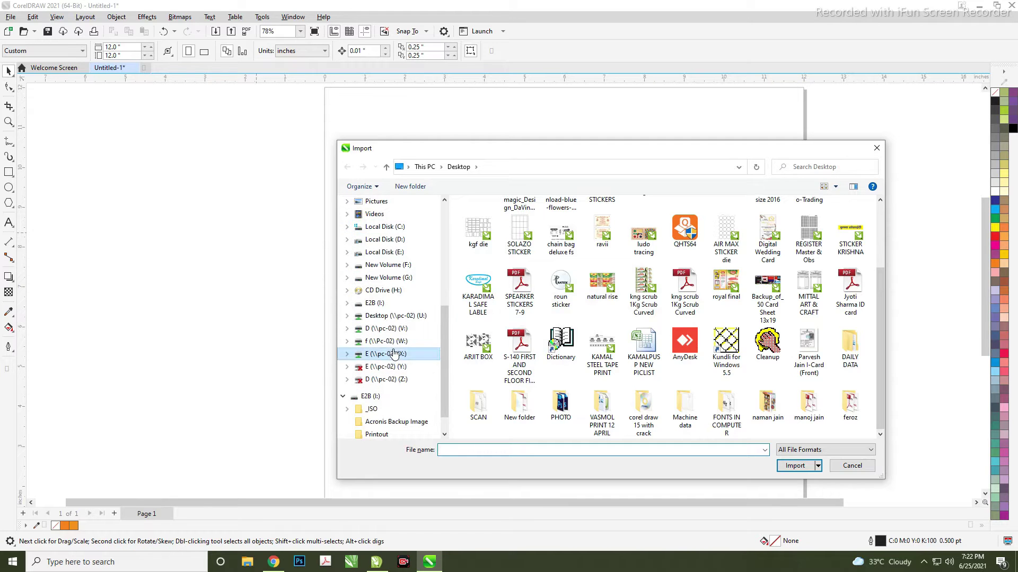
click(503, 363)
double_click(503, 362)
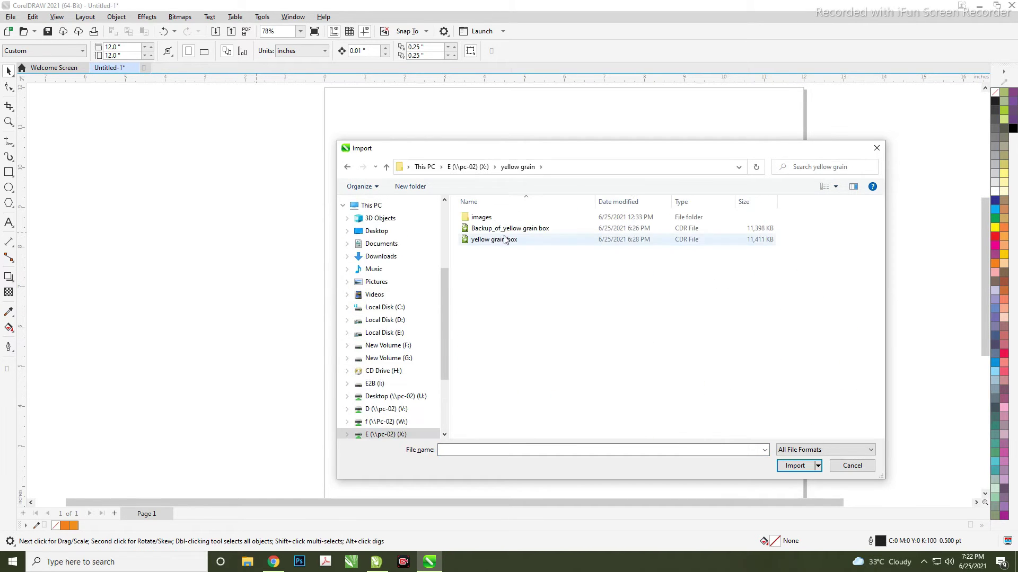
double_click(480, 217)
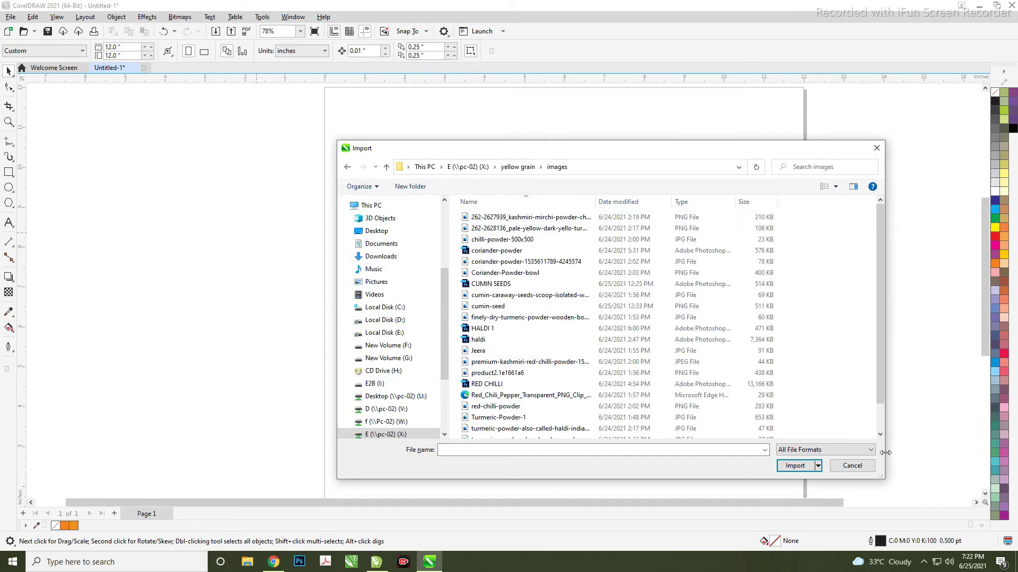
- Import a turmeric bowl image with large-thumbnail view, place it on the front panel, then delete it
click(836, 187)
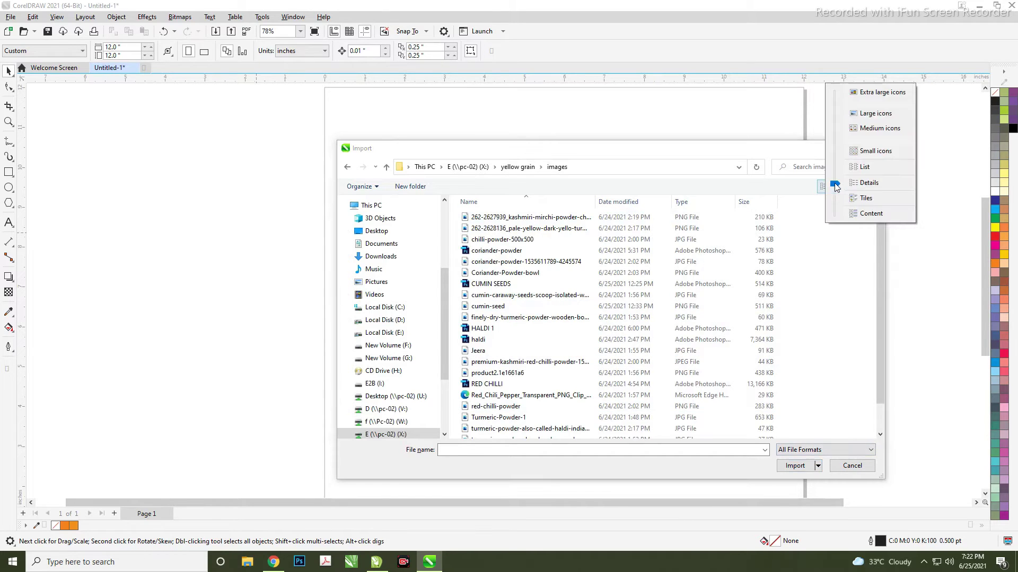
click(858, 112)
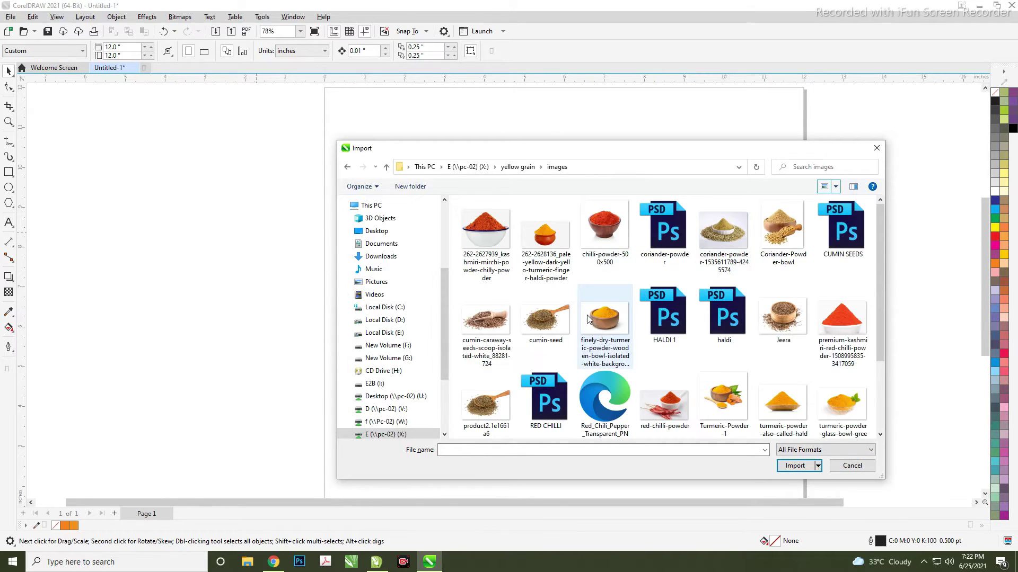
scroll(589, 318, down, 2)
scroll(588, 319, up, 2)
click(546, 238)
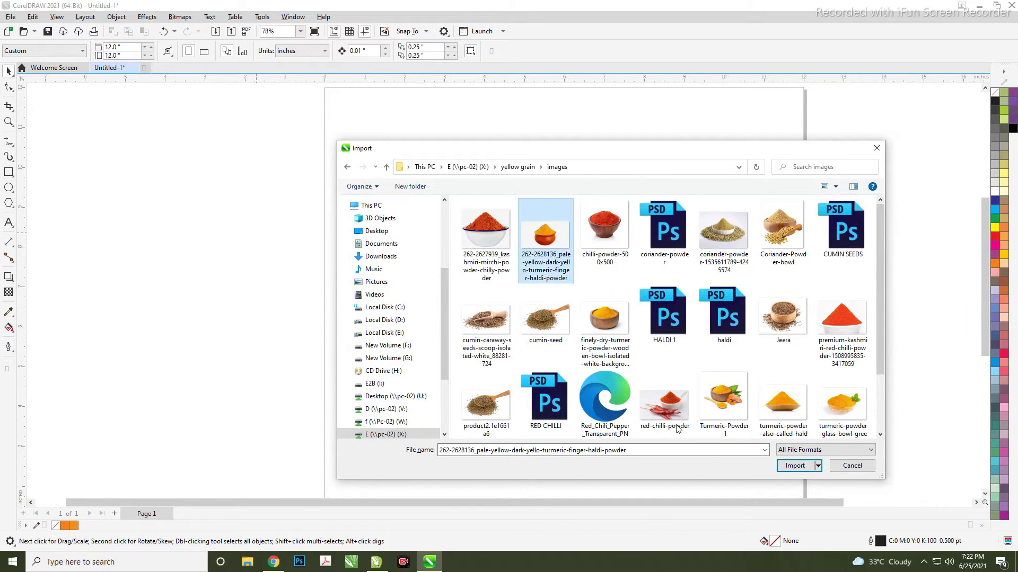
click(794, 466)
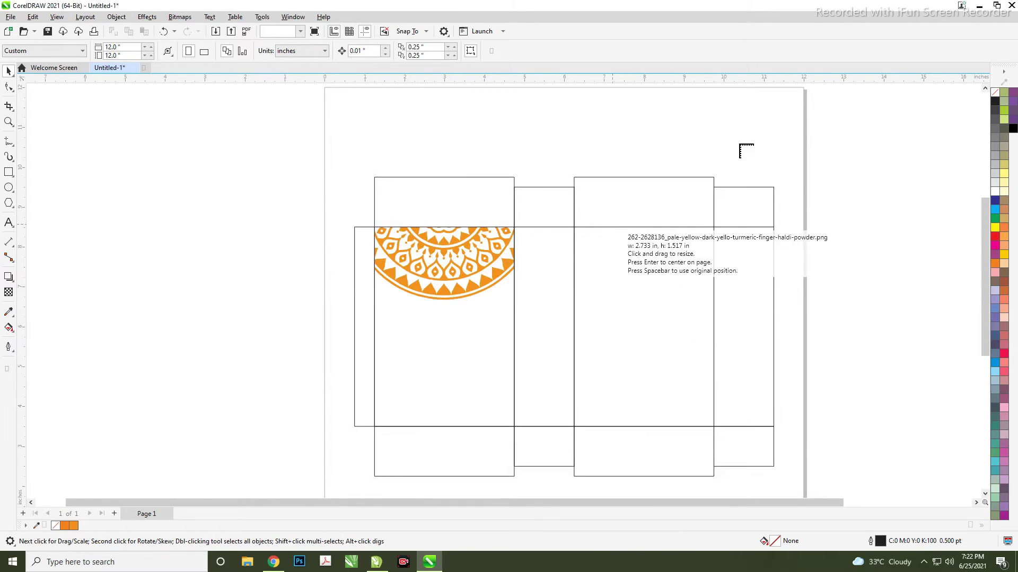
click(757, 136)
drag(802, 176, 401, 404)
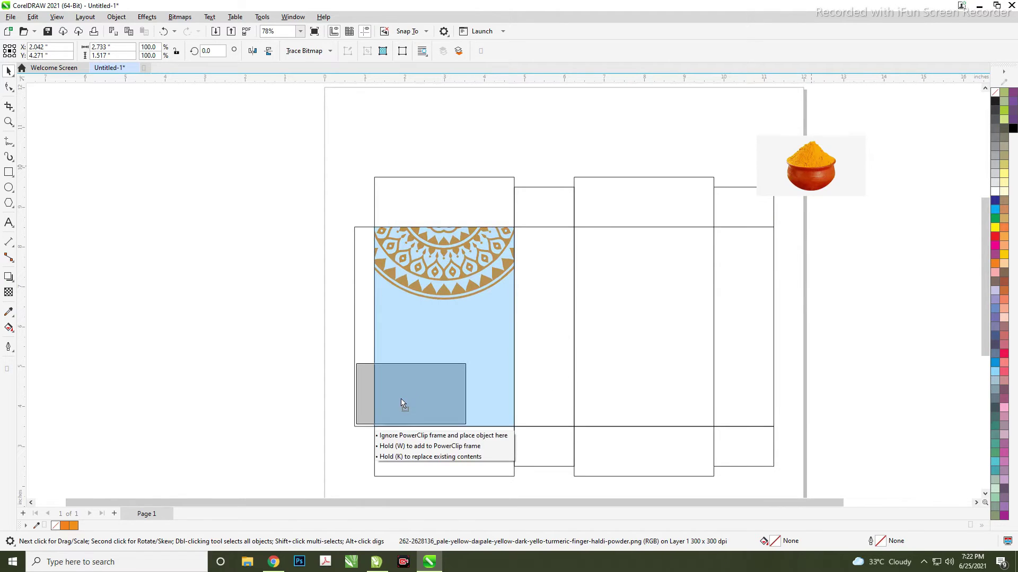
scroll(396, 347, down, 1)
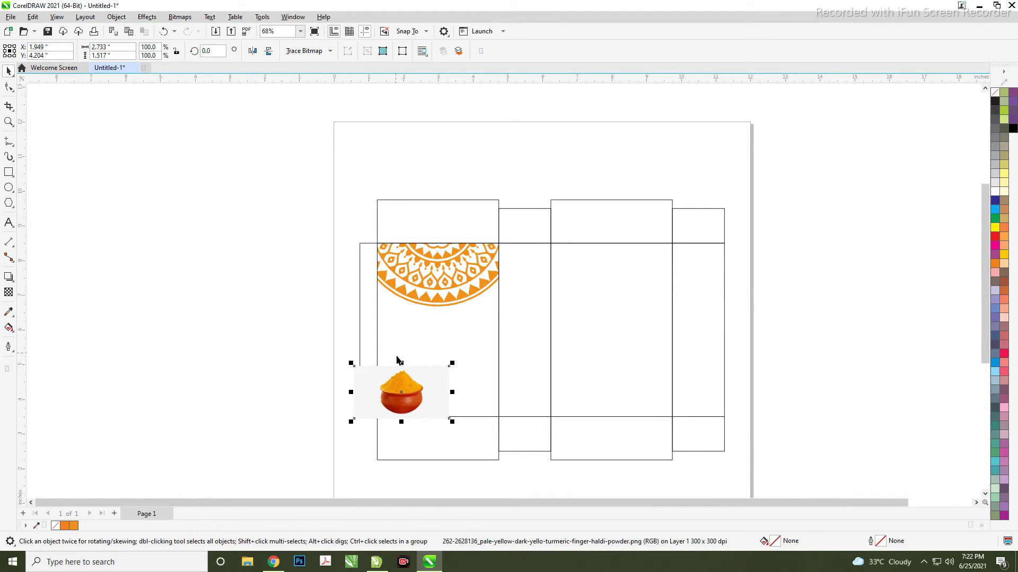
key(Delete)
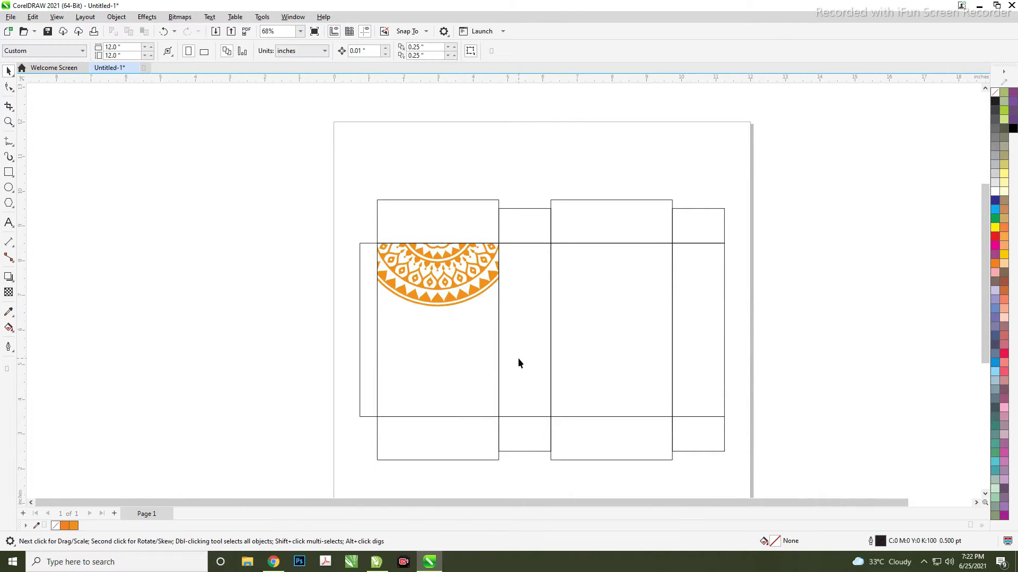
scroll(517, 359, down, 1)
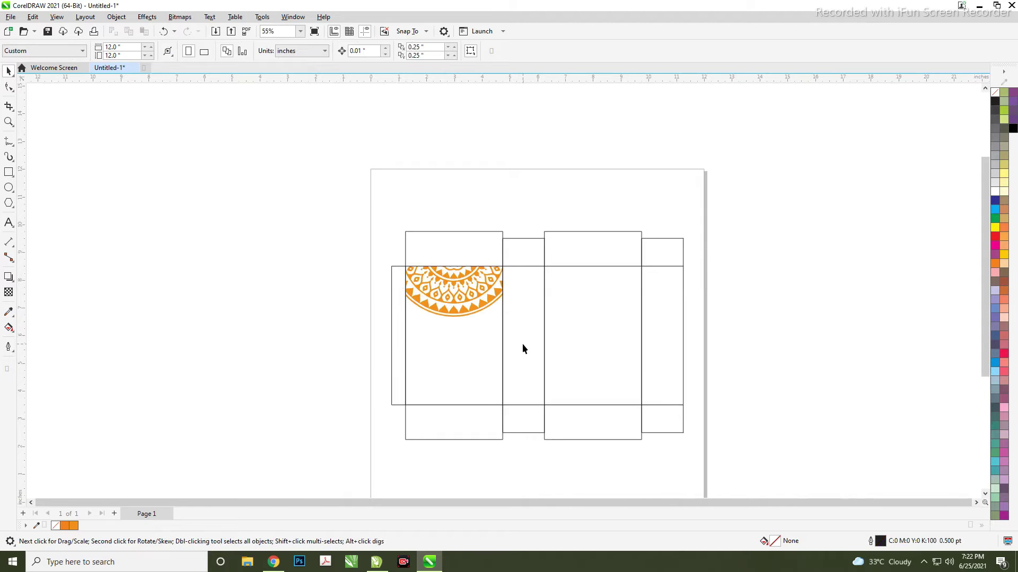
- Import the HALDI 1 turmeric picture instead and drag it onto the front panel
key(ctrl+i)
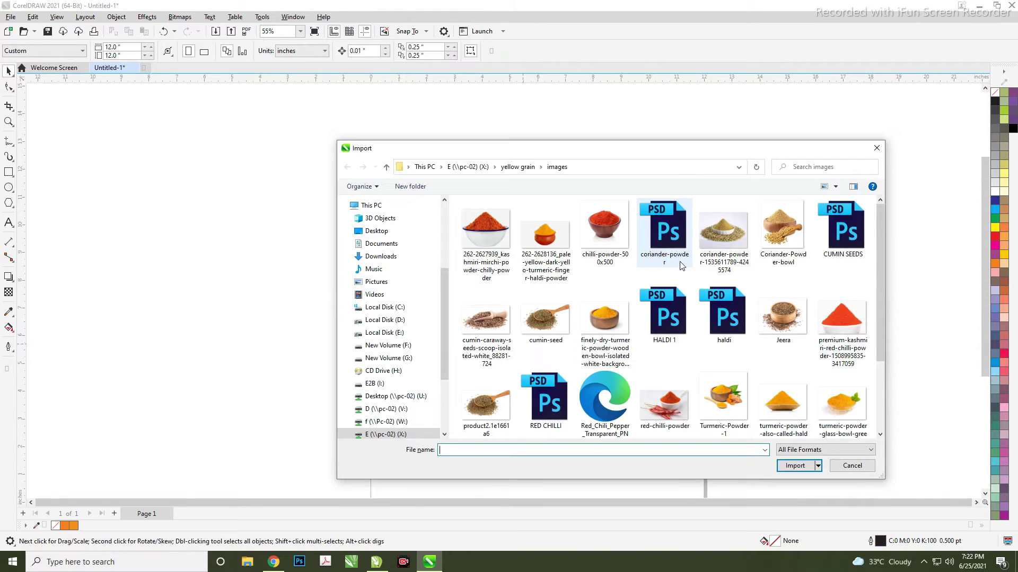
scroll(620, 297, down, 1)
click(609, 249)
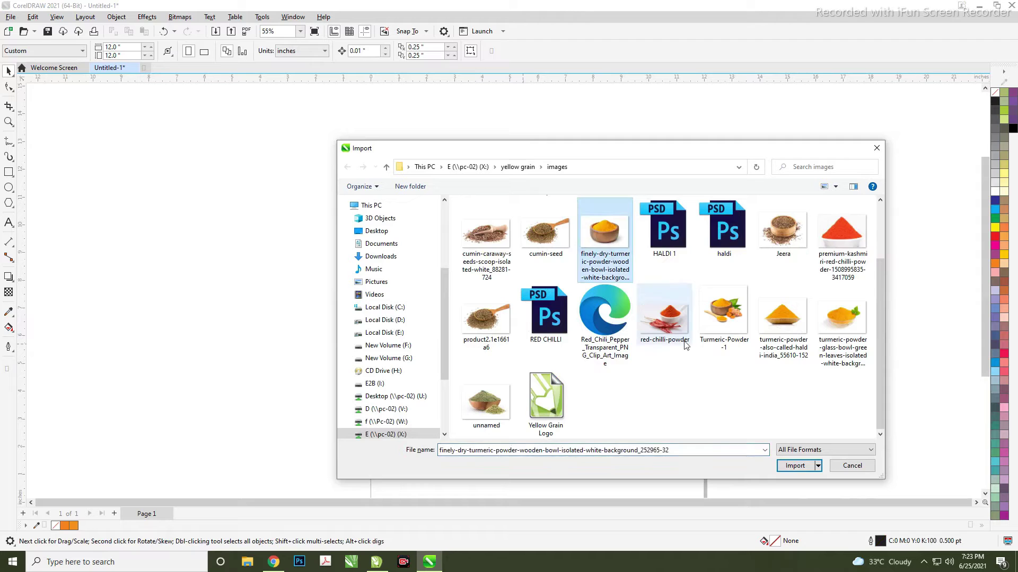
click(773, 355)
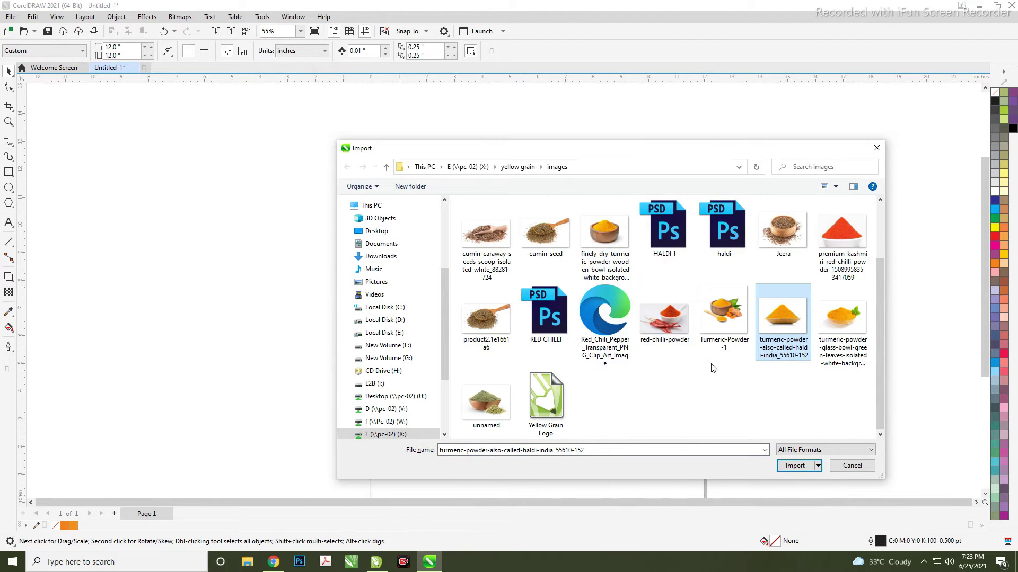
click(664, 228)
click(795, 465)
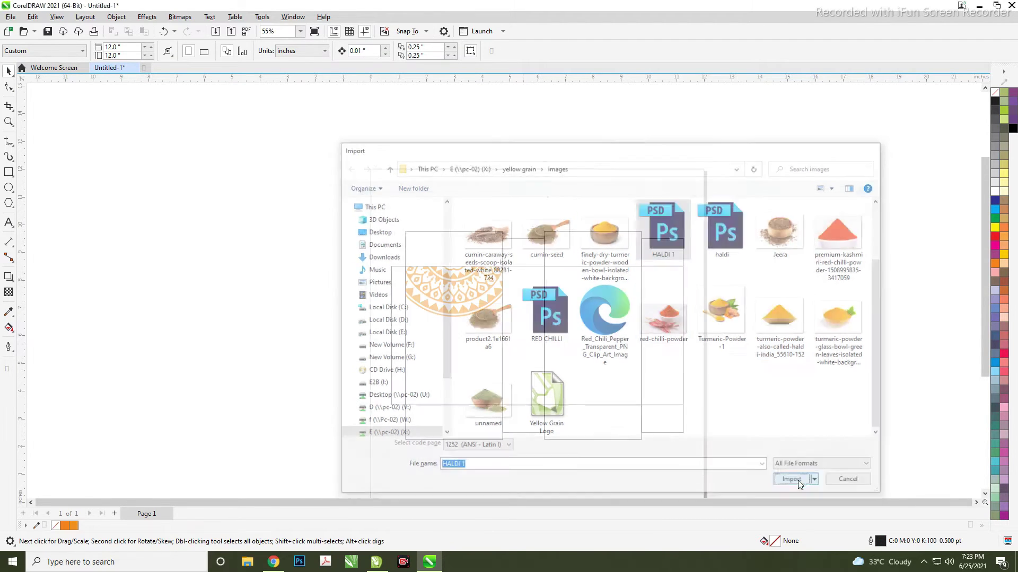
click(708, 253)
mouse_move(749, 289)
mouse_down()
mouse_move(461, 427)
mouse_move(450, 380)
mouse_up()
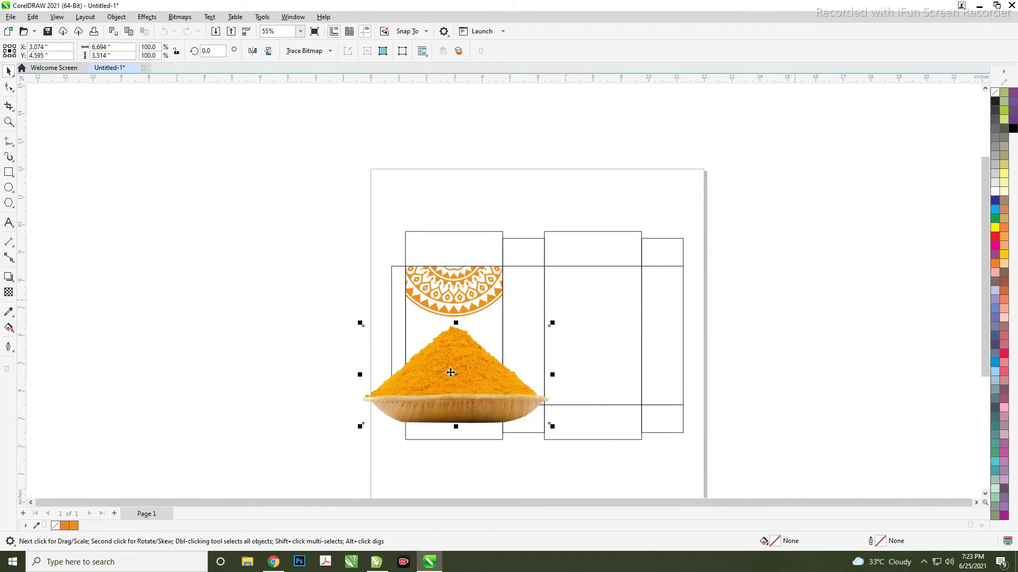
- Resize the turmeric photo with its corner and top handles and position it below the mandala
scroll(437, 402, up, 3)
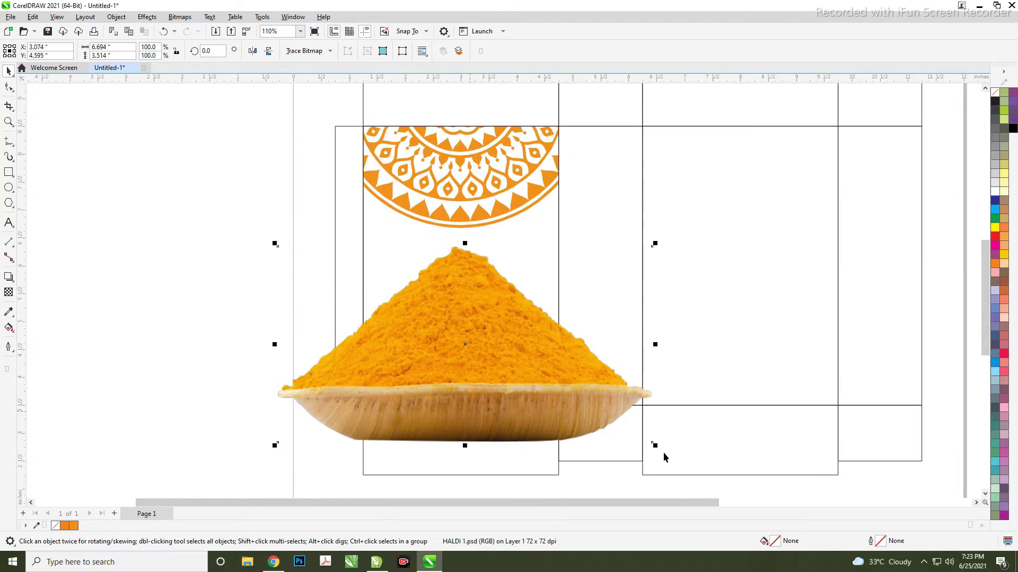
drag(655, 446, 615, 454)
mouse_move(494, 381)
mouse_down()
mouse_move(492, 402)
mouse_move(497, 387)
mouse_up()
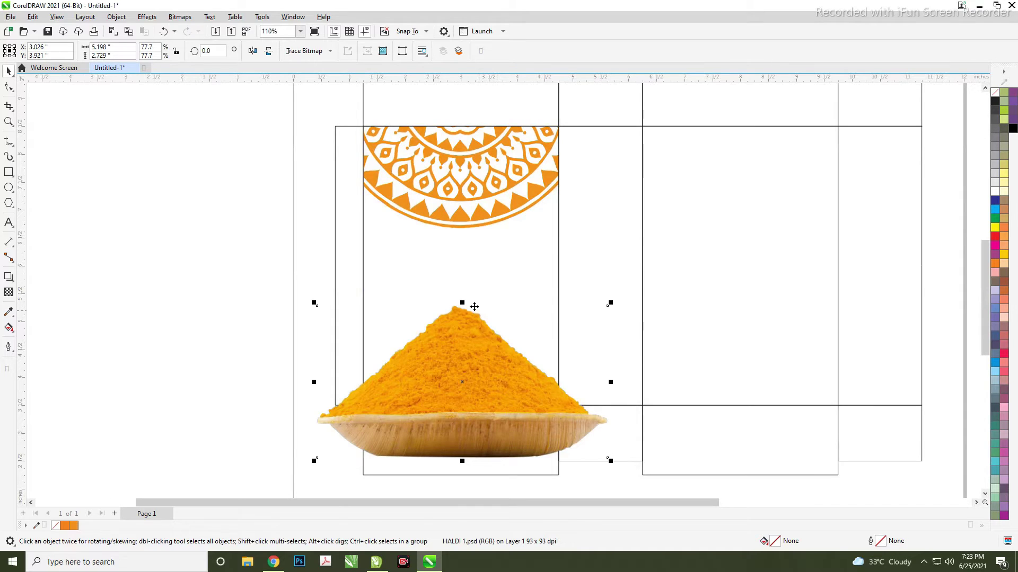
drag(462, 306, 463, 284)
mouse_move(481, 352)
mouse_down()
mouse_move(479, 371)
mouse_move(479, 356)
mouse_up()
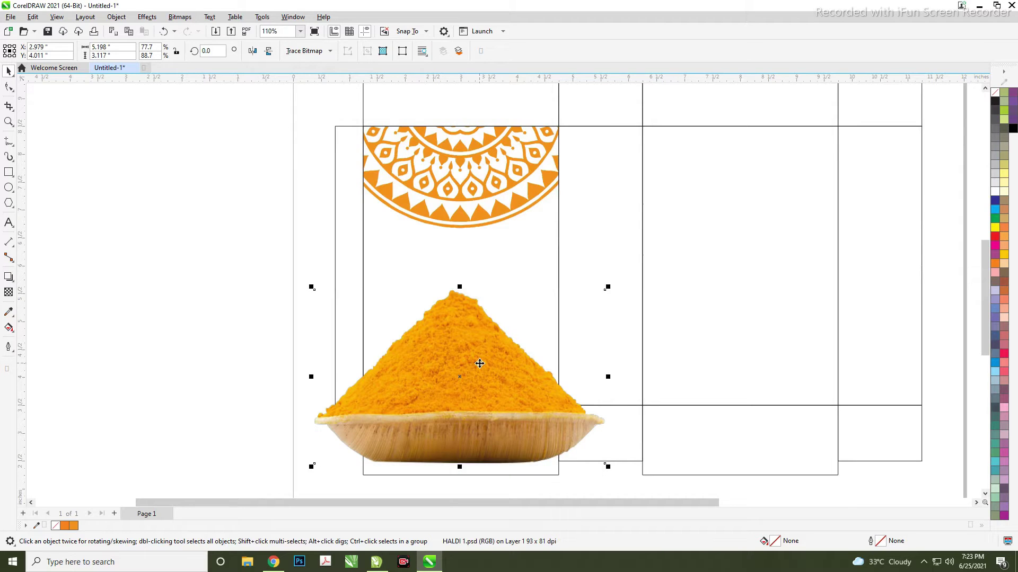
drag(480, 363, 480, 354)
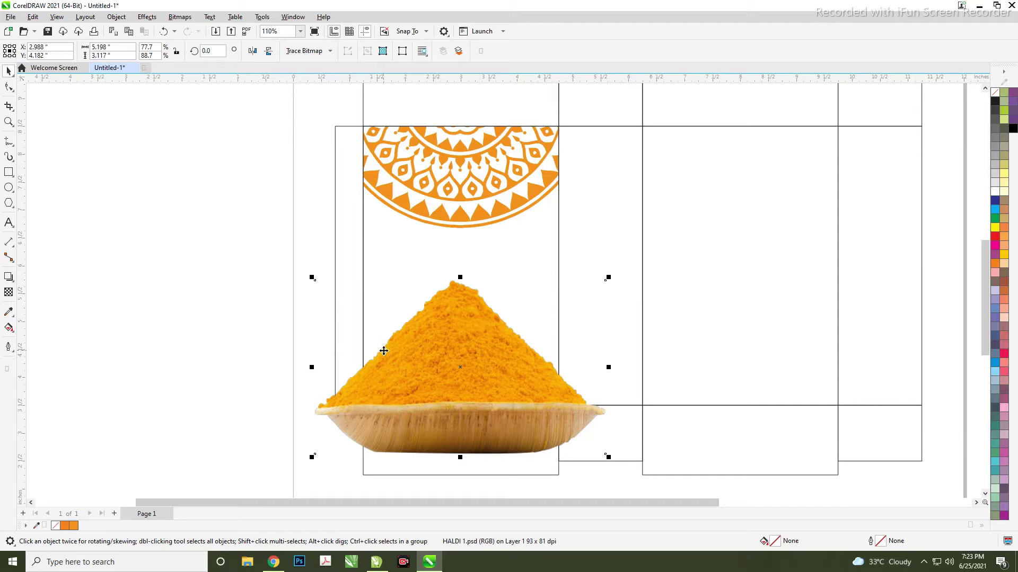
drag(608, 278, 601, 282)
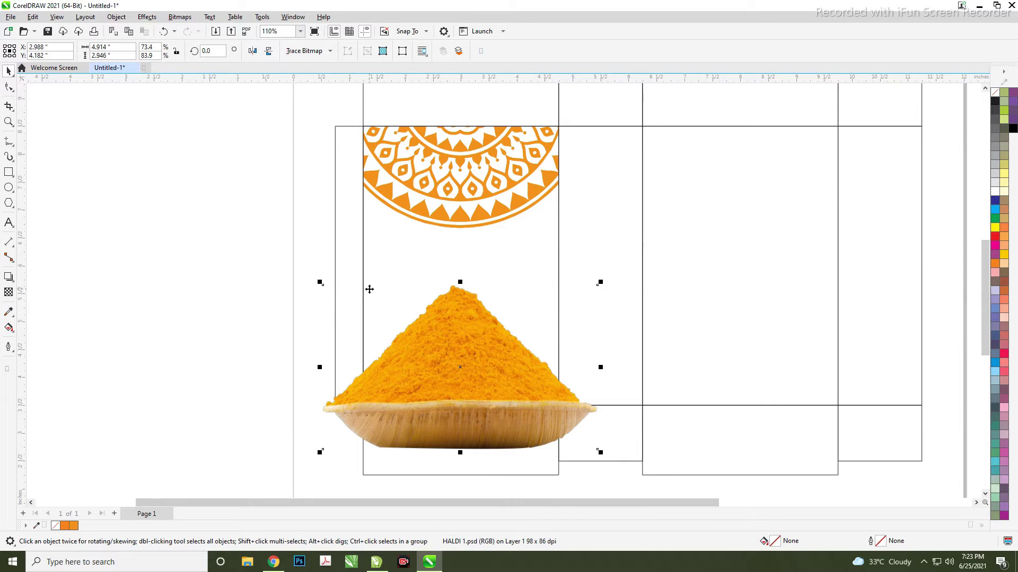
- PowerClip the turmeric photo into the front panel and stretch it taller so the powder mound shows
right_click(432, 339)
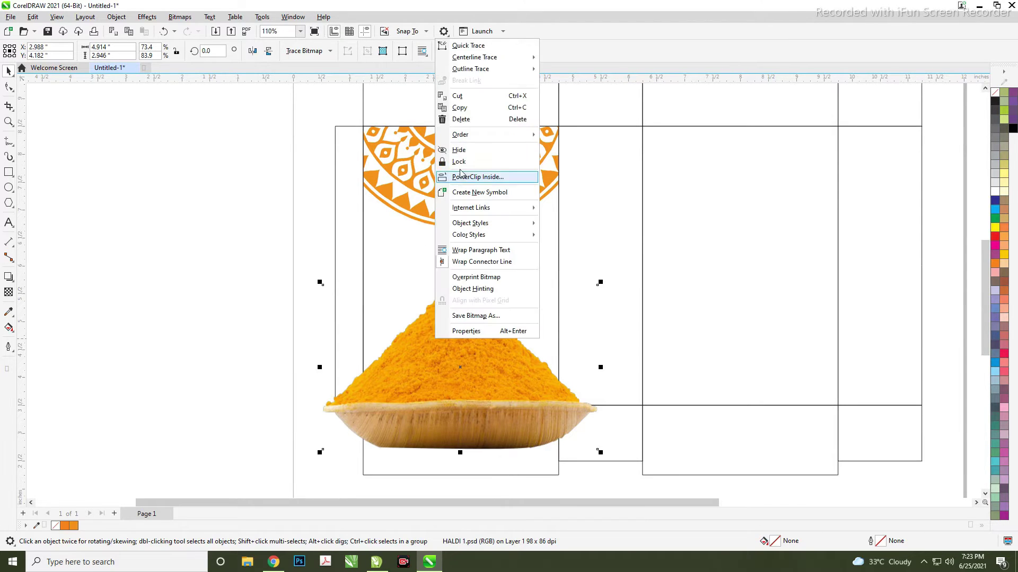
key(Return)
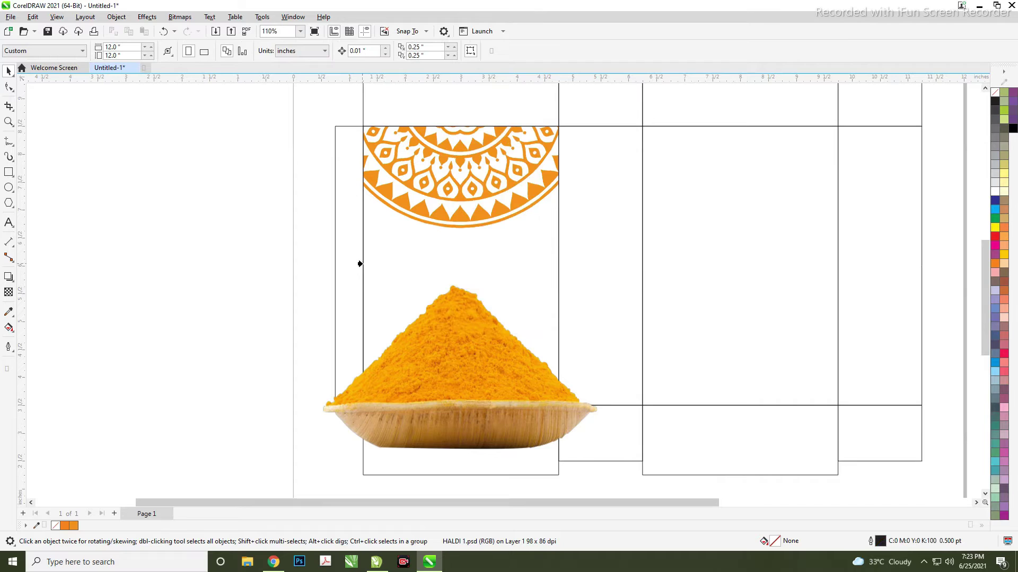
click(360, 264)
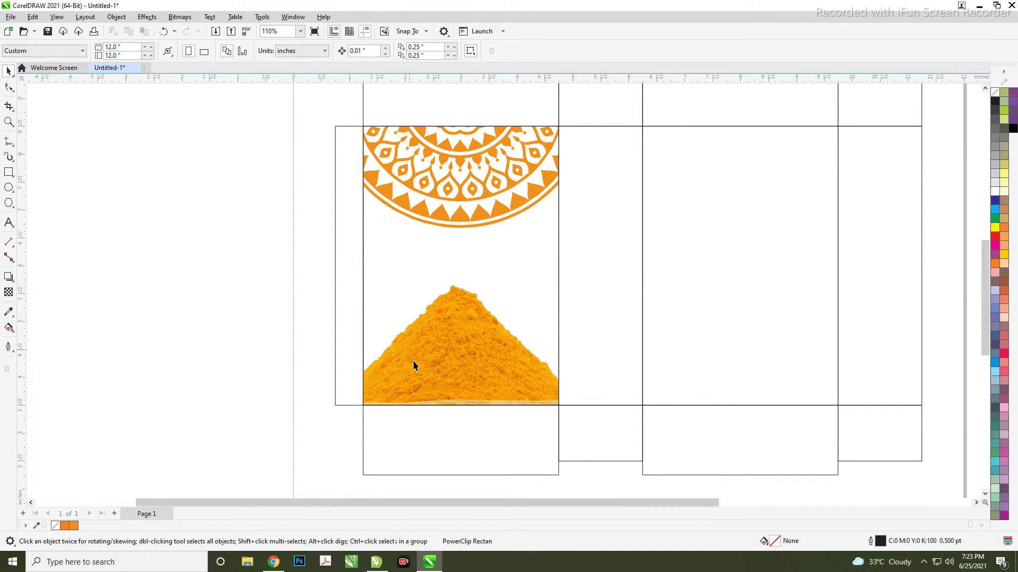
scroll(414, 366, down, 1)
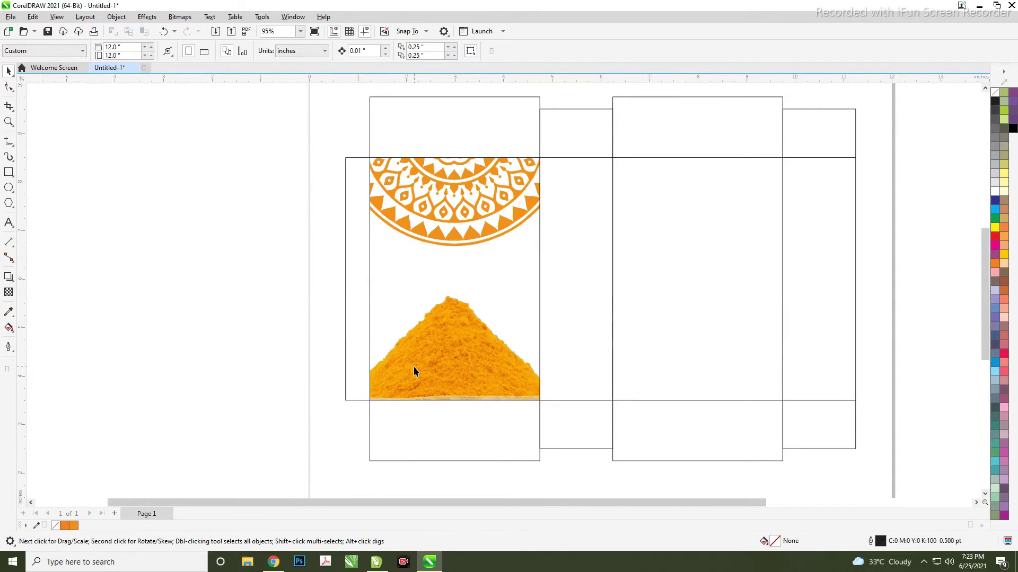
double_click(419, 367)
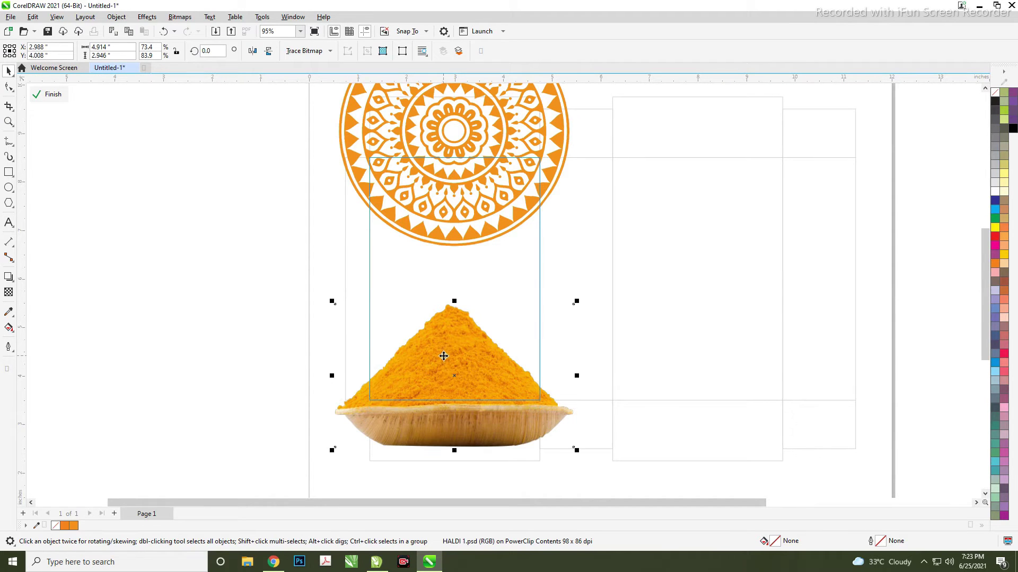
drag(454, 302, 455, 295)
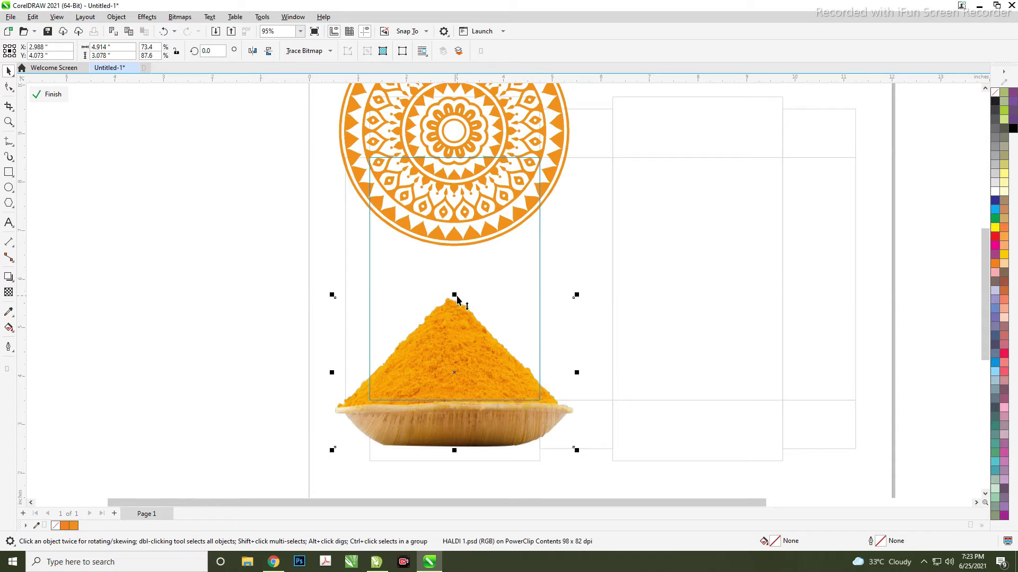
click(235, 290)
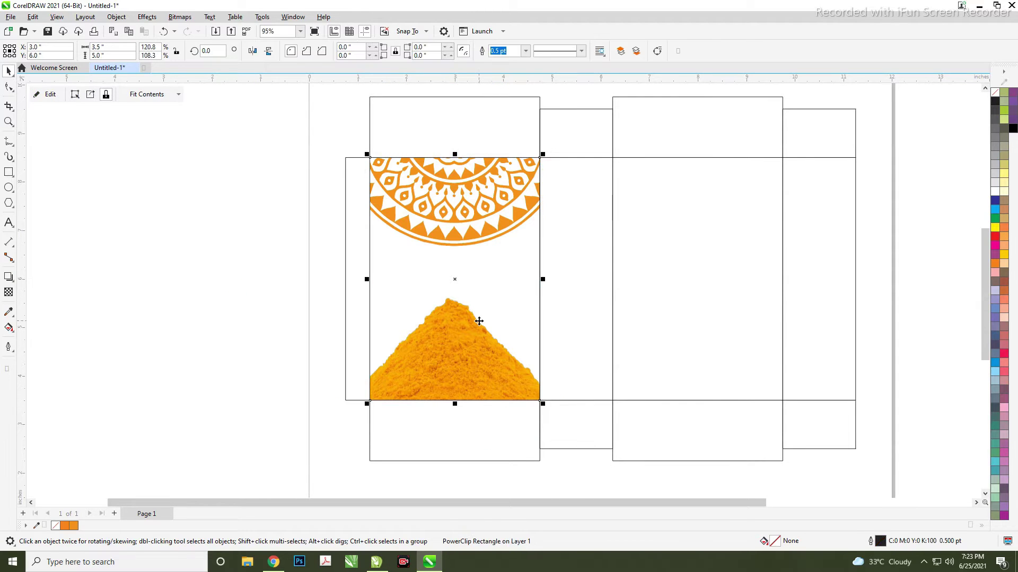
click(193, 294)
scroll(385, 372, down, 1)
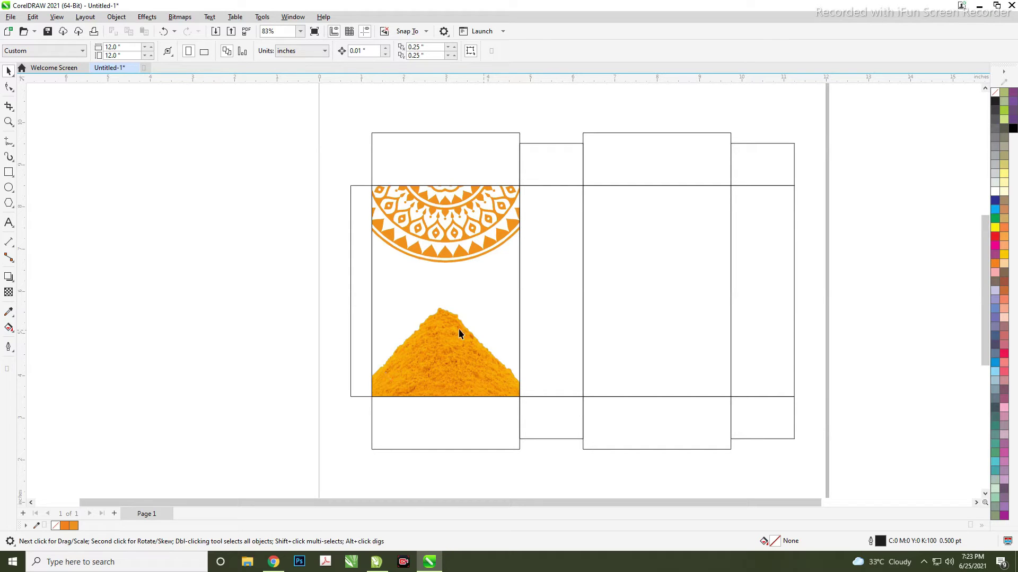
- Draw a rounded rectangle over the mandala centre with a 1.5 pt outline and white fill
click(8, 172)
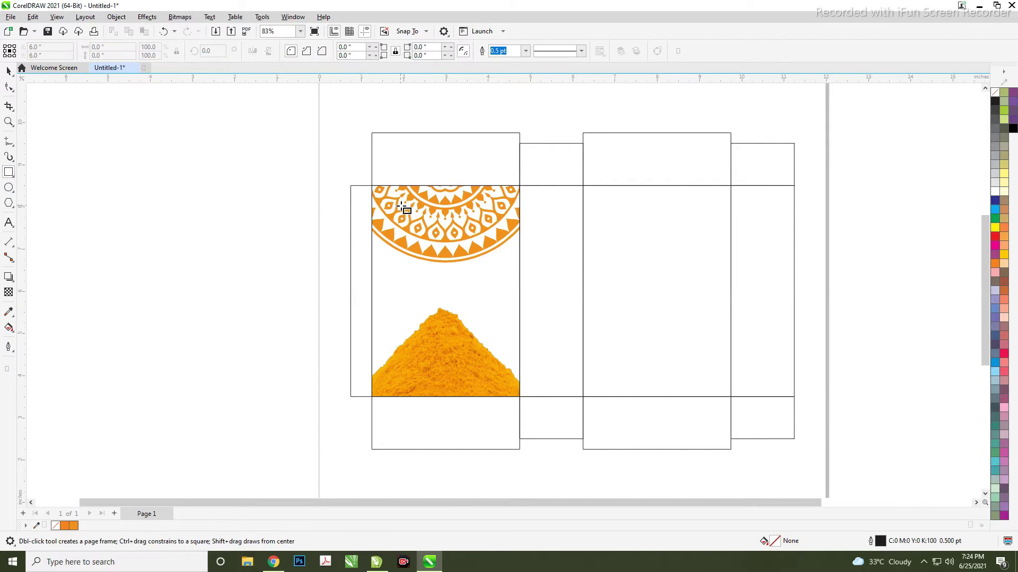
drag(457, 245, 495, 258)
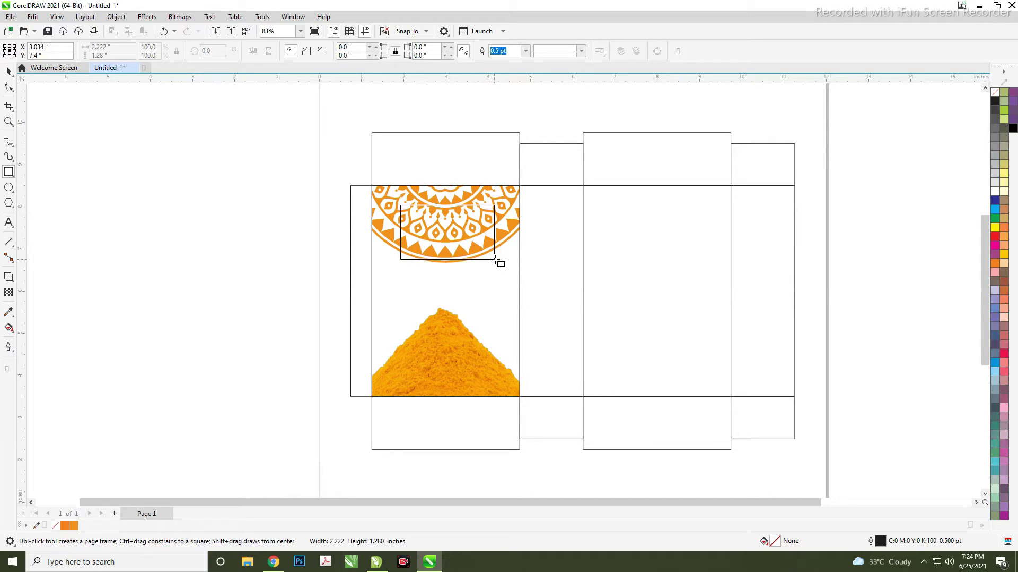
key(F10)
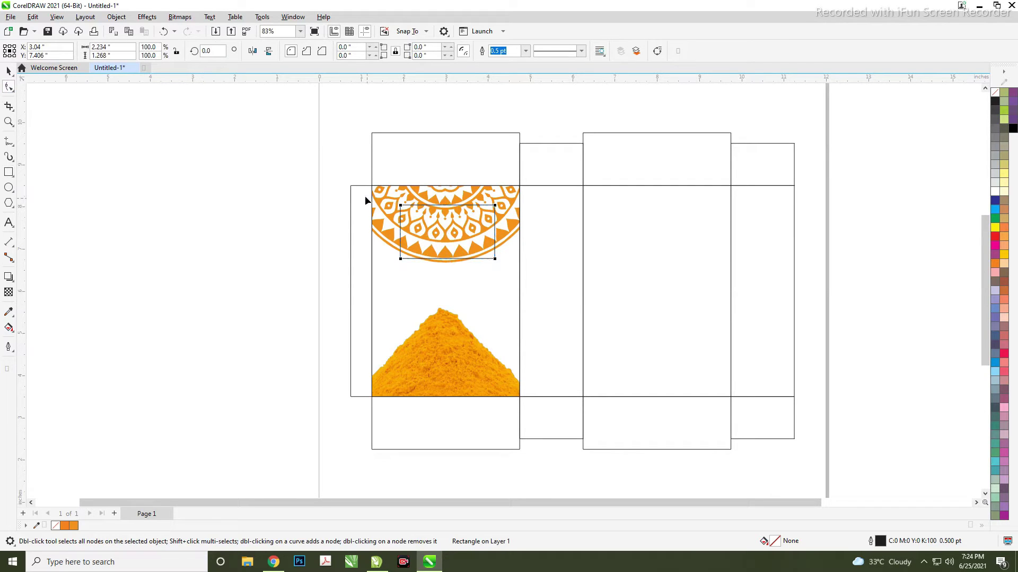
drag(401, 208, 410, 214)
key(space)
click(525, 51)
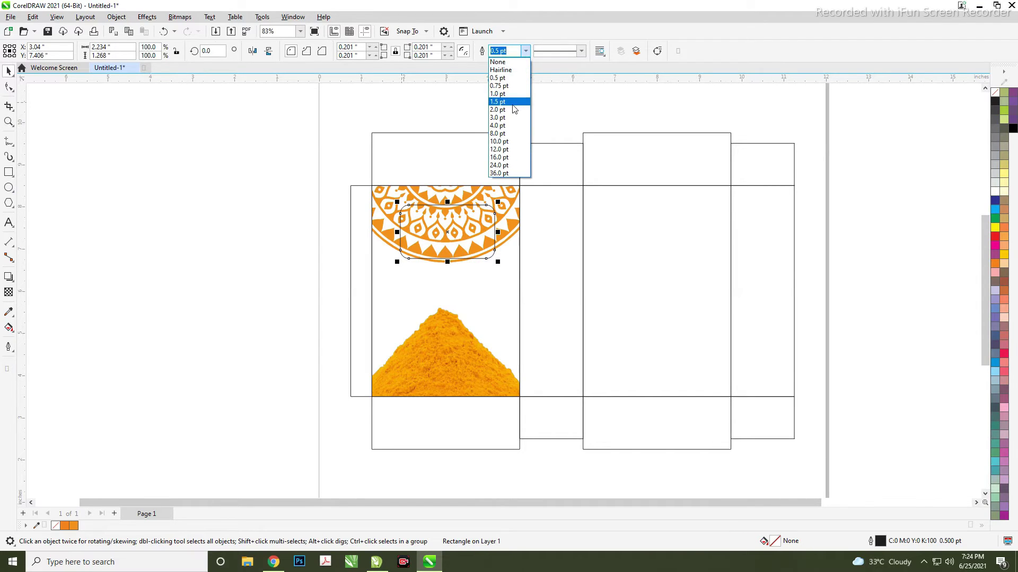
click(513, 106)
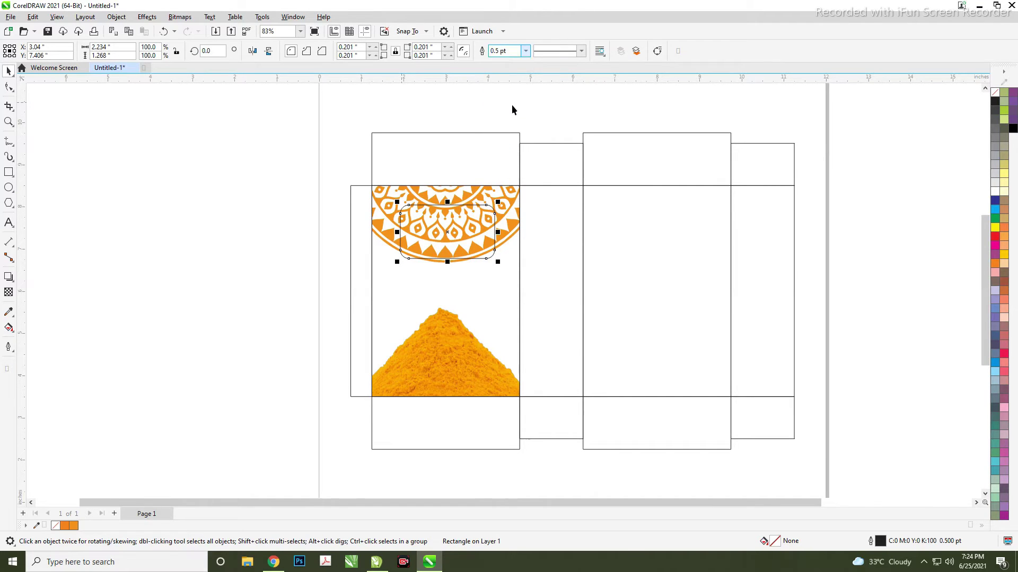
click(993, 191)
- Fine-tune the rounded label box's size so it fits inside the mandala
drag(498, 262, 459, 230)
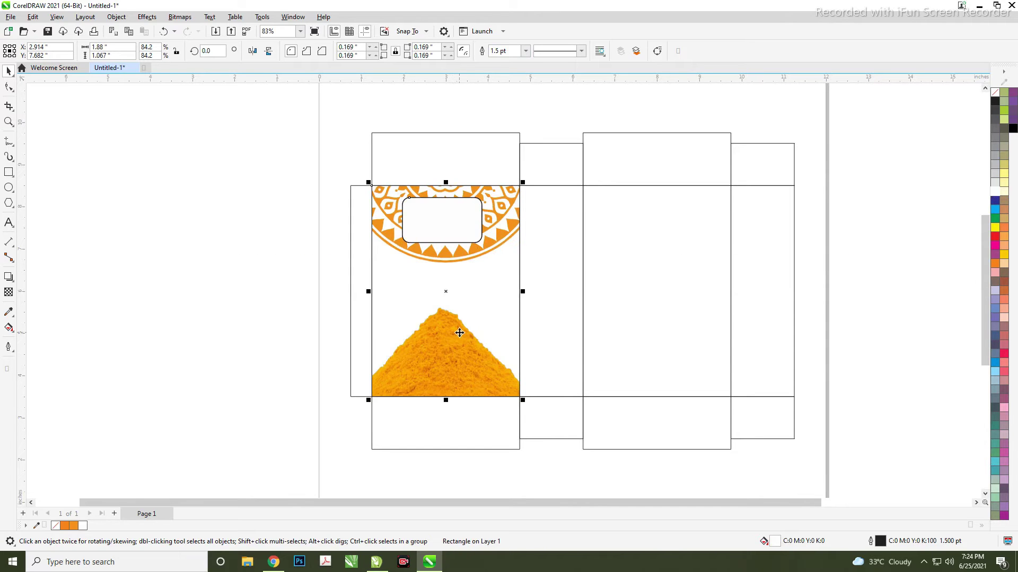
click(208, 227)
click(454, 224)
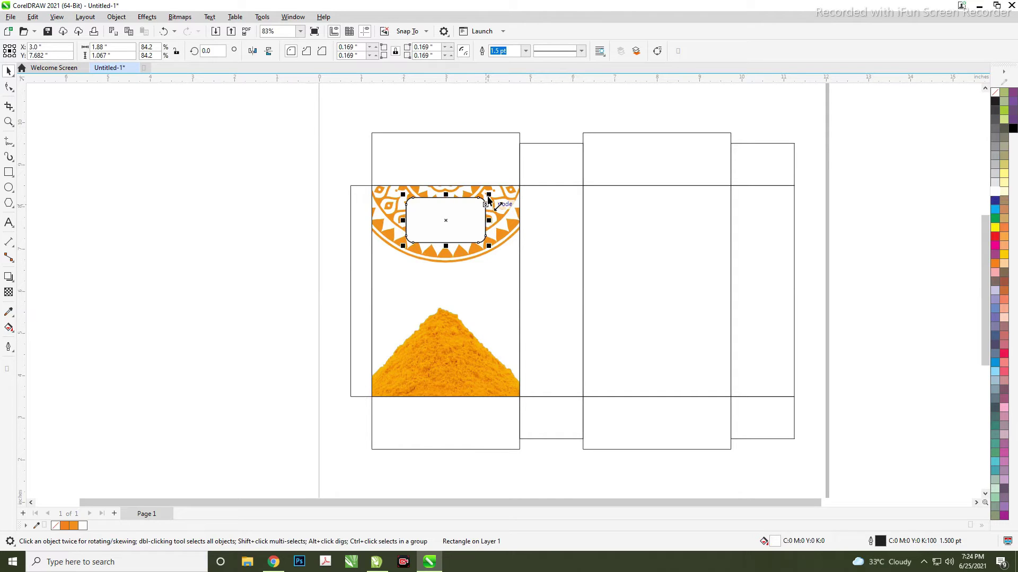
click(202, 229)
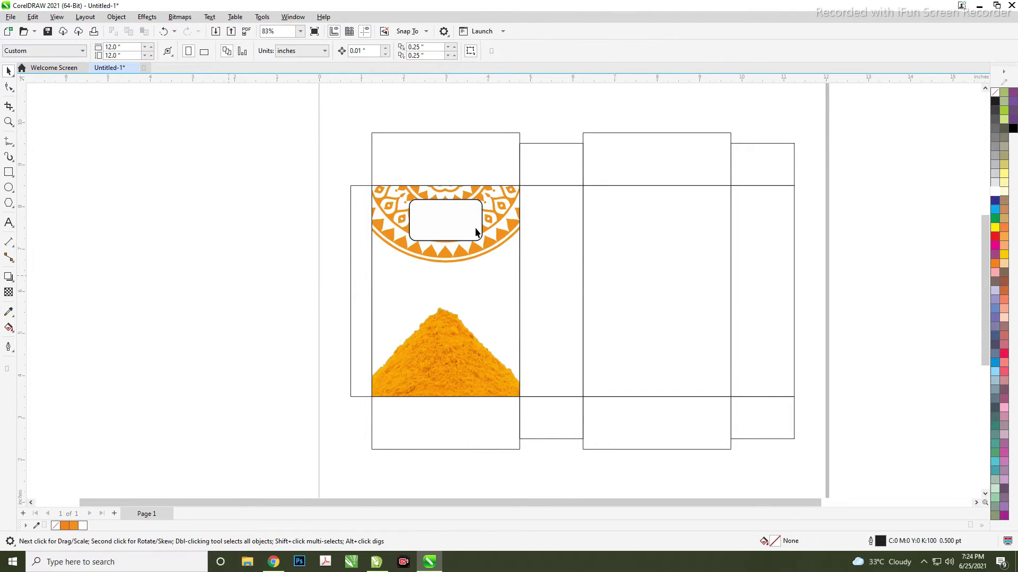
click(483, 238)
drag(486, 244, 488, 248)
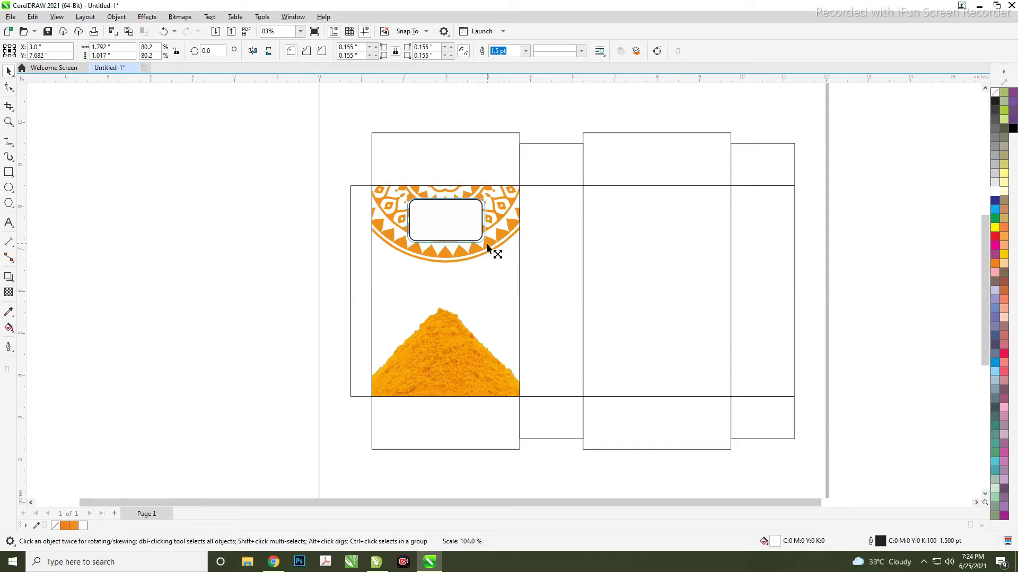
click(175, 250)
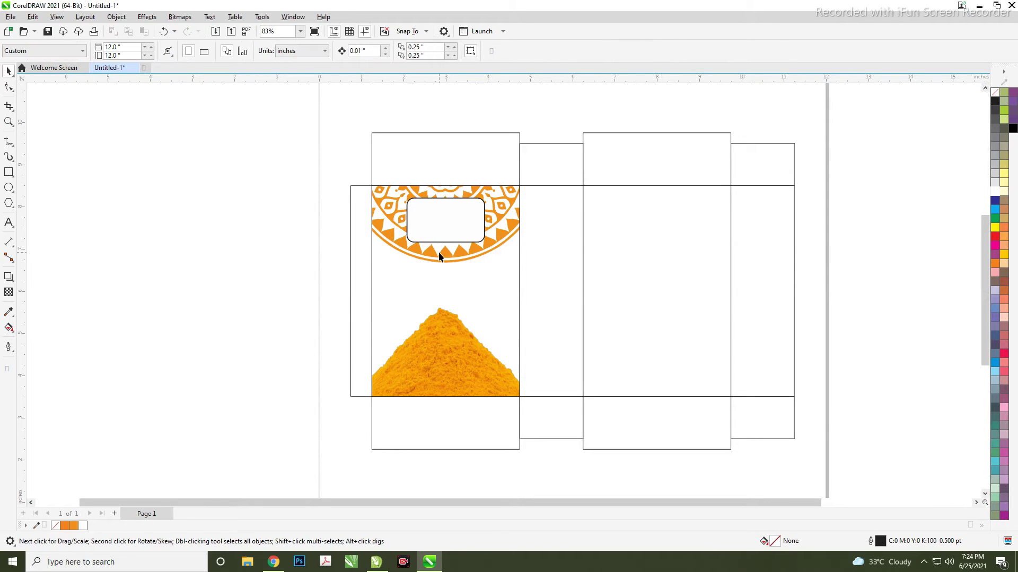
click(441, 227)
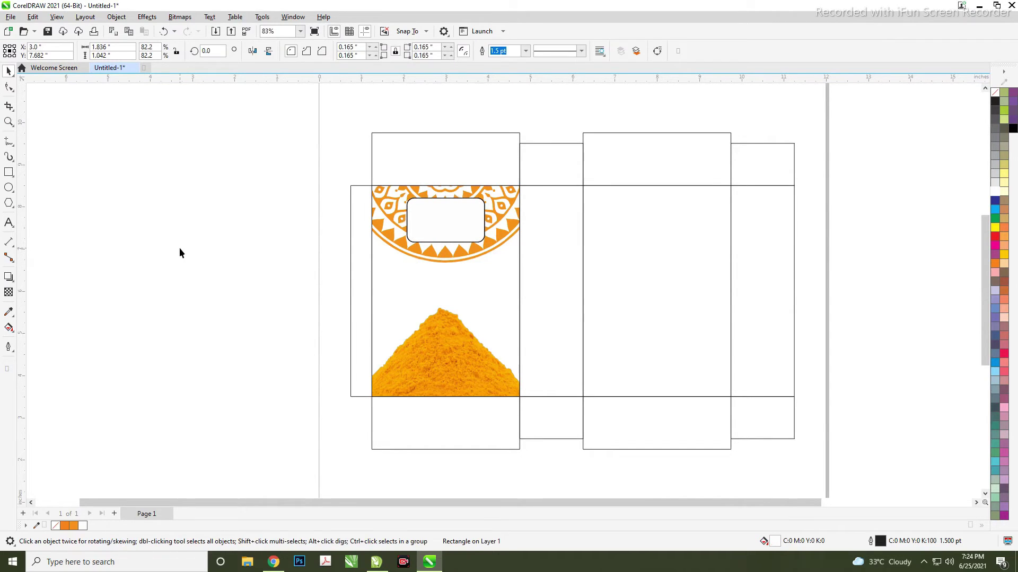
click(431, 253)
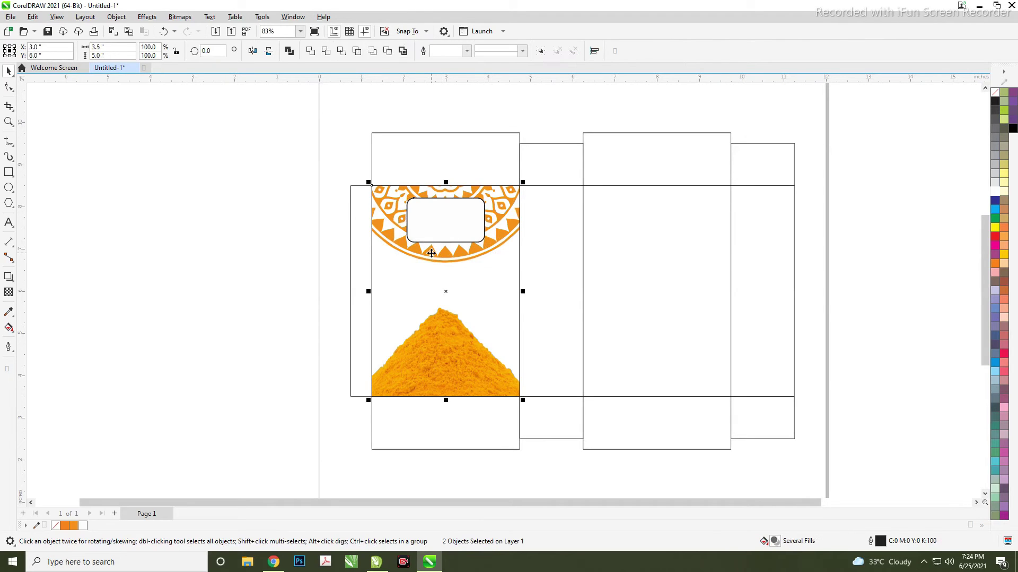
click(181, 215)
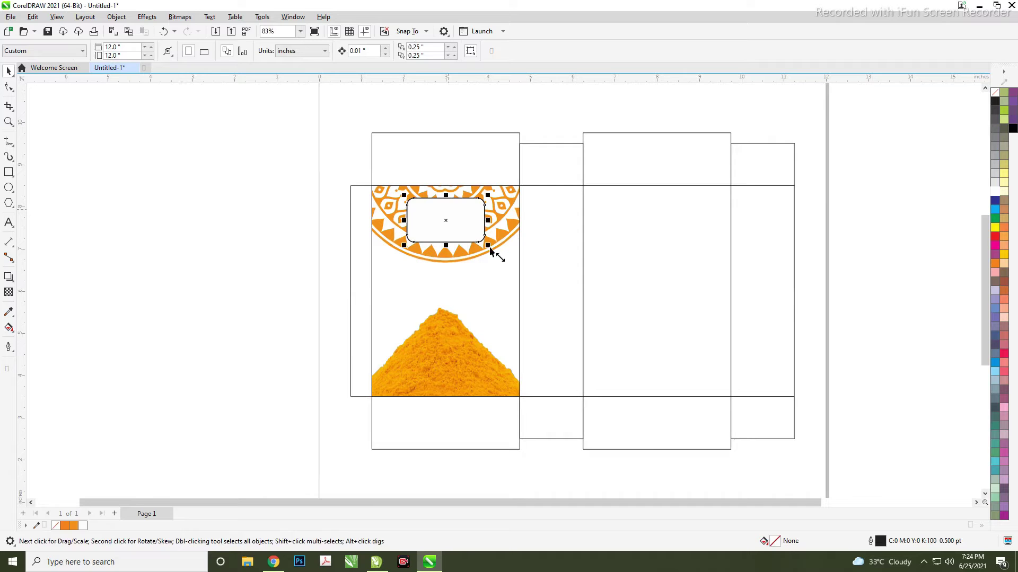
drag(490, 250, 495, 254)
click(265, 217)
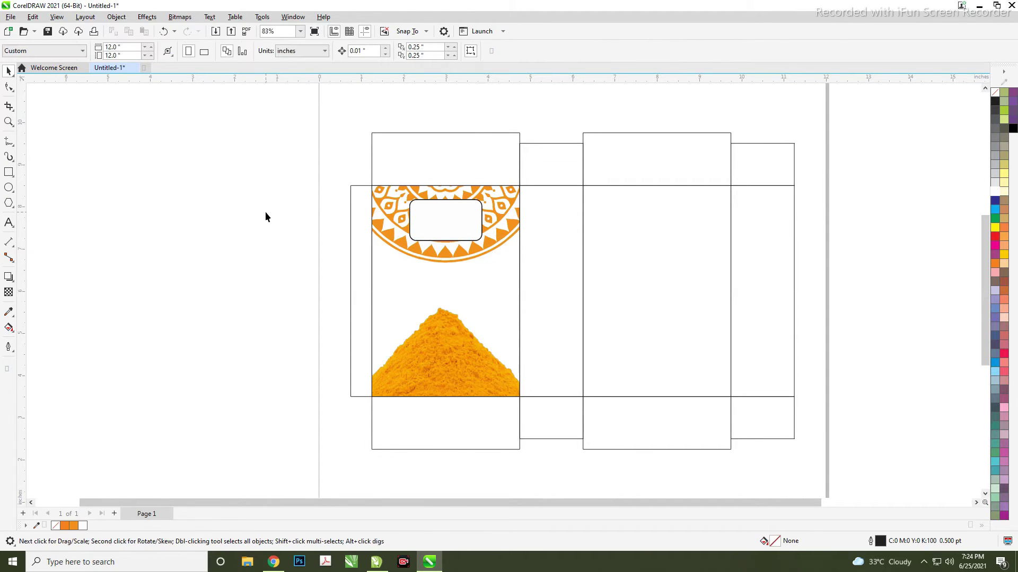
click(273, 562)
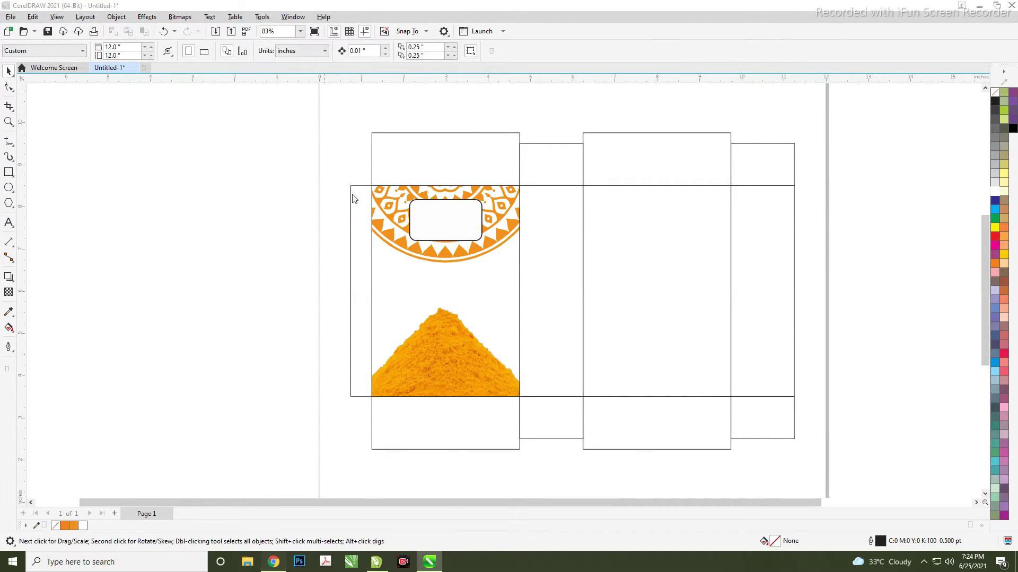
- Search Google for 'veg logo' in a new tab and open the Images results
click(270, 7)
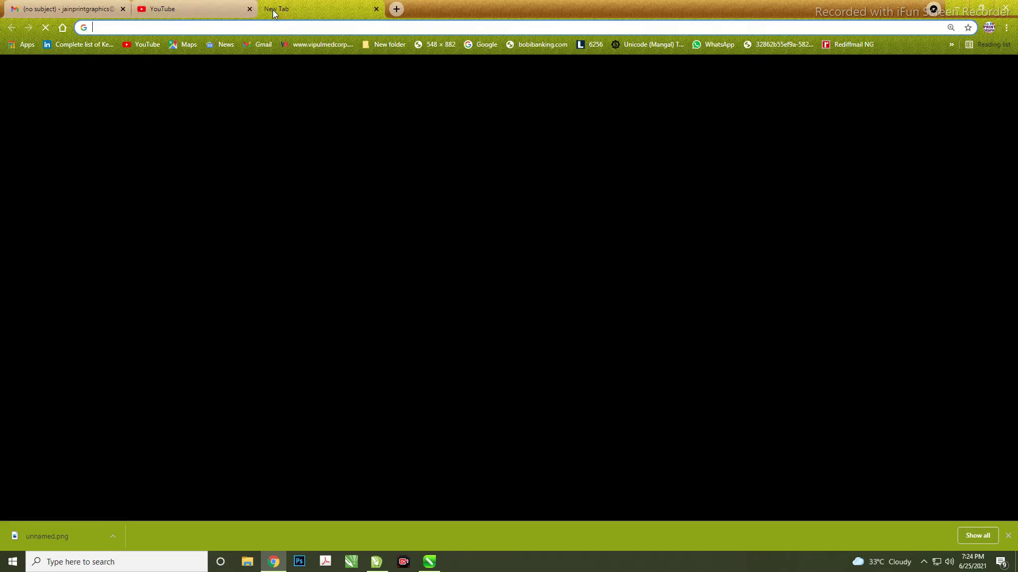
click(249, 8)
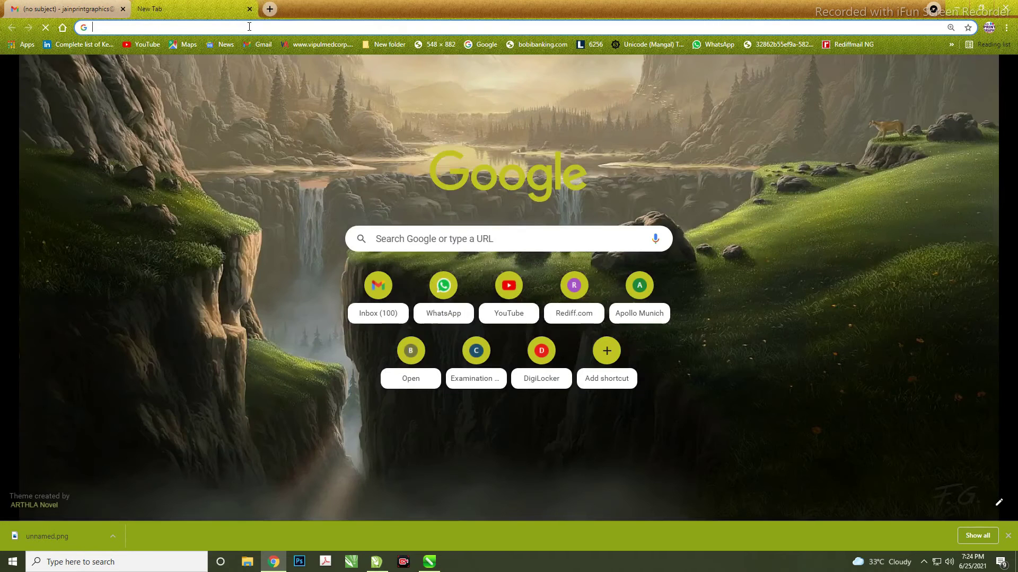
click(250, 26)
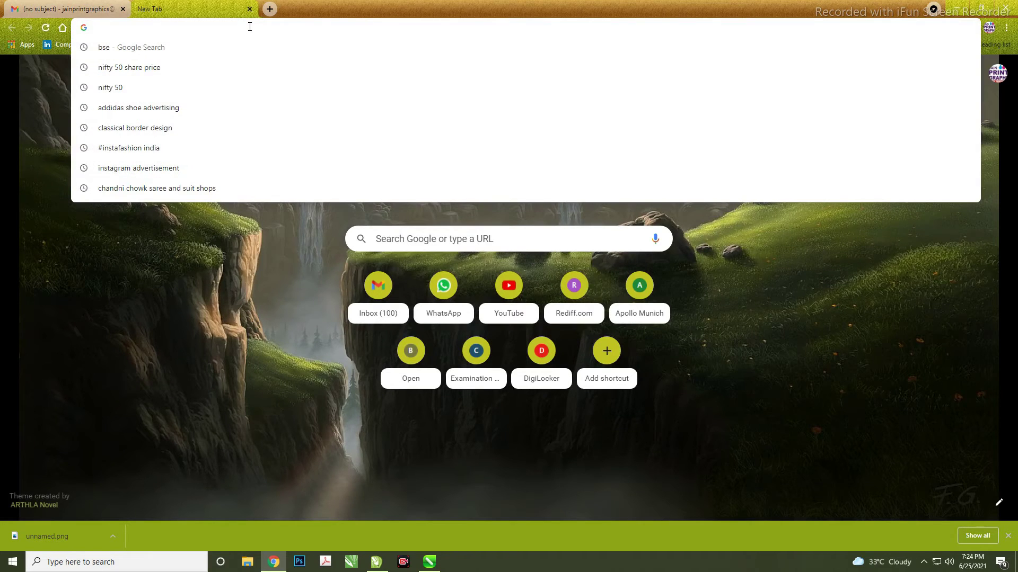
text(veg logo)
key(Return)
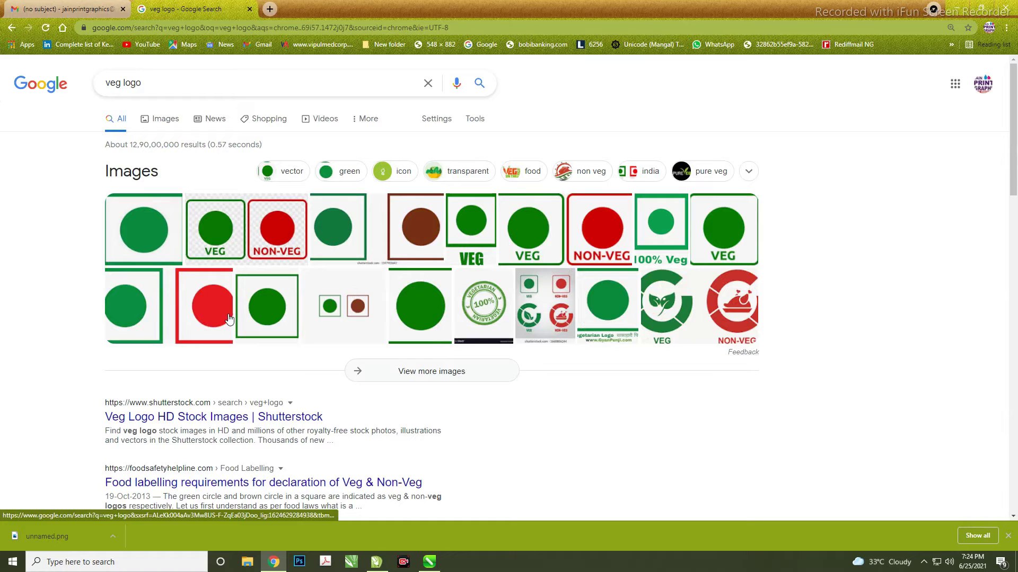
click(229, 318)
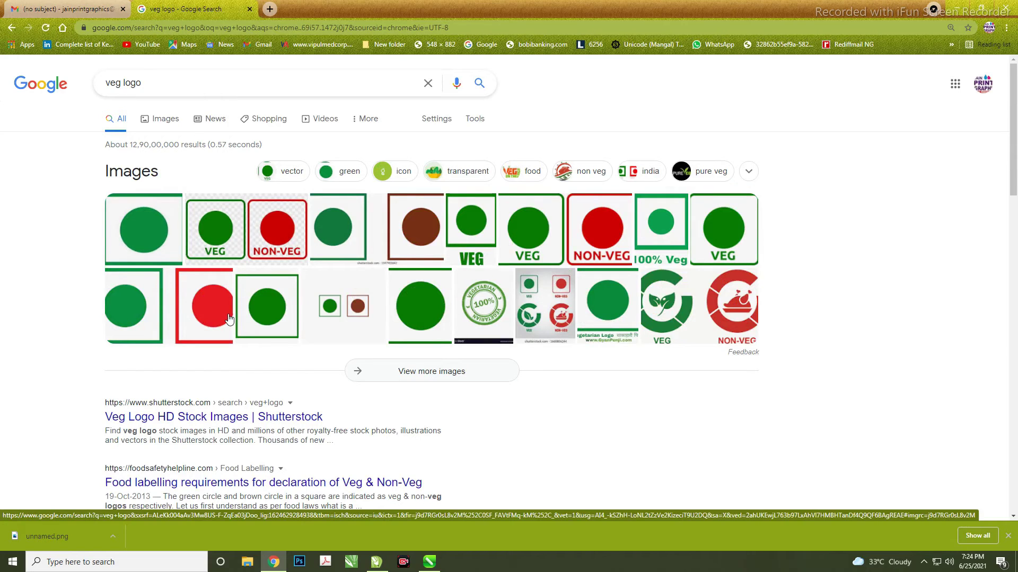
click(145, 236)
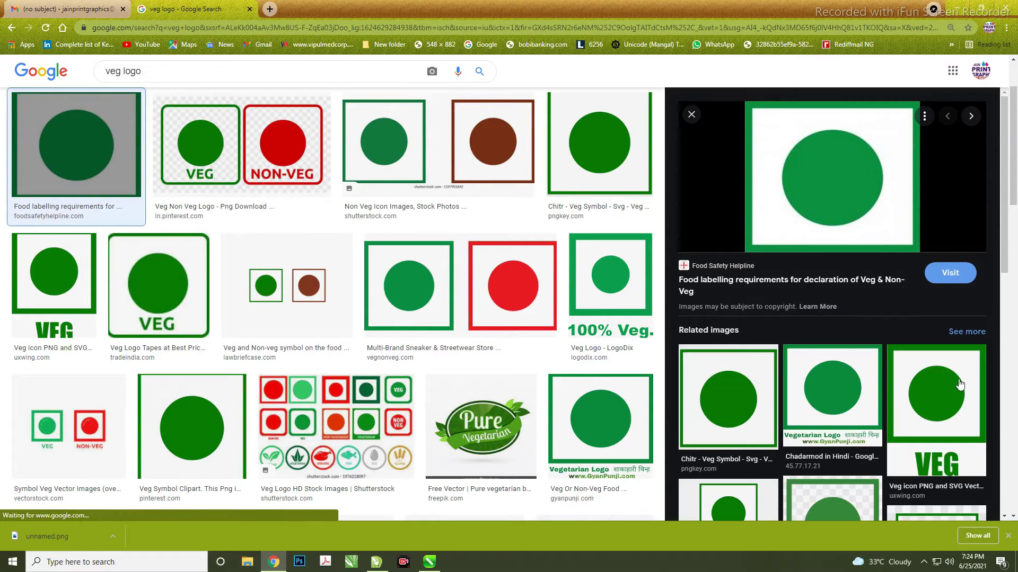
- Preview several vegetarian logo results, including the 100% Veg. logo and Veg icon png images
scroll(811, 344, down, 2)
scroll(843, 322, down, 5)
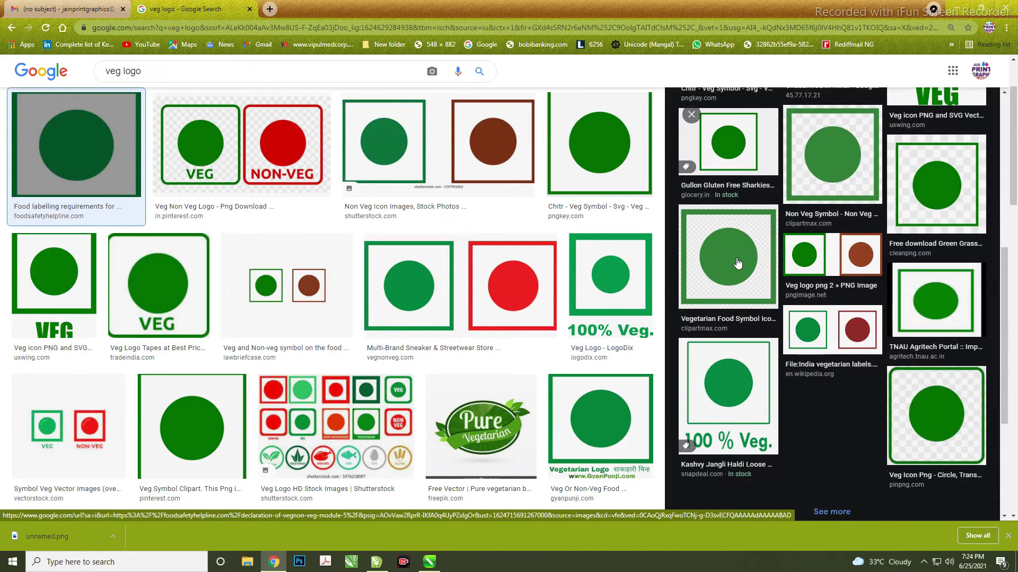
click(738, 264)
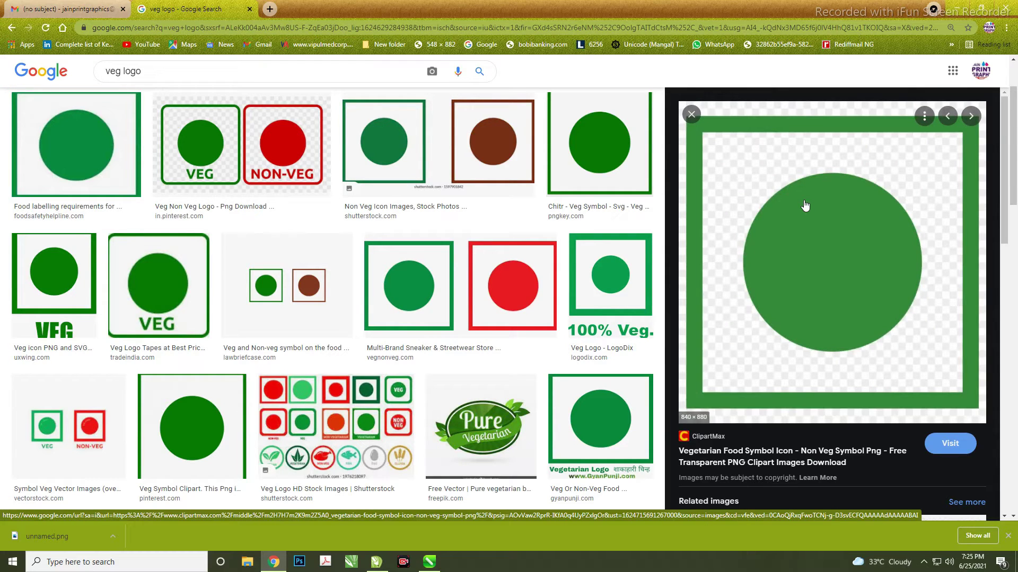
click(398, 281)
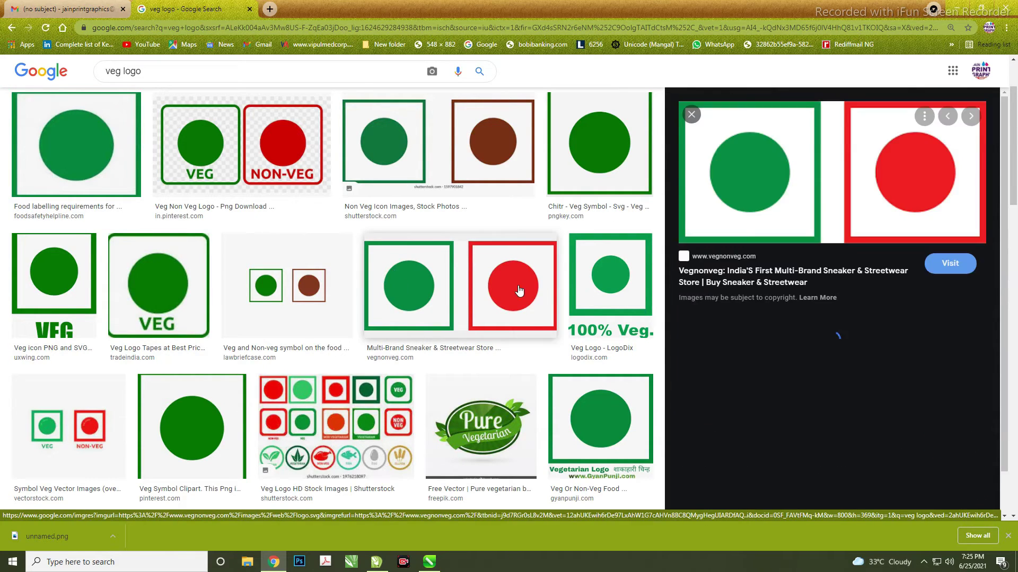
click(607, 282)
click(53, 287)
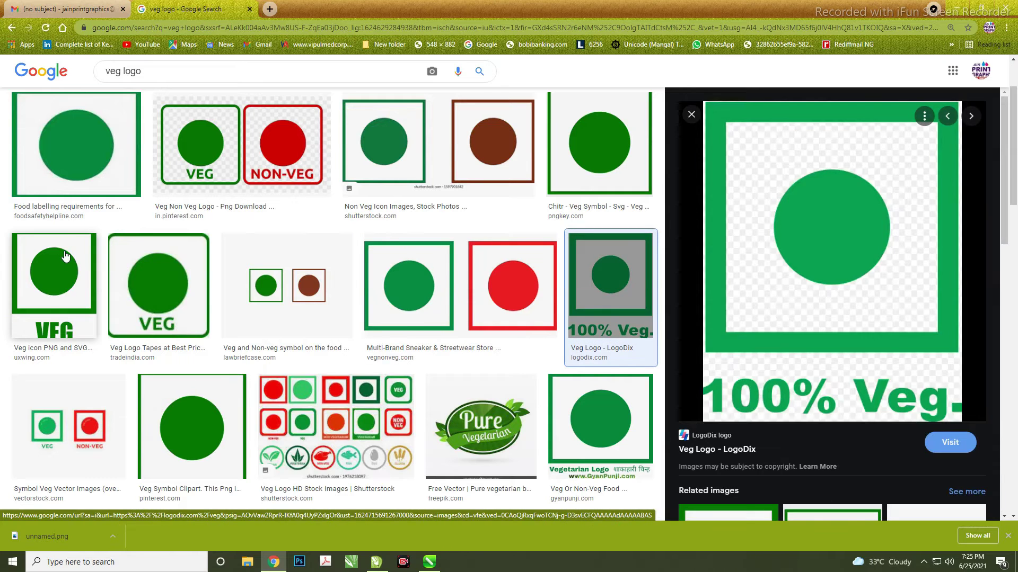
scroll(832, 271, down, 5)
scroll(832, 270, down, 5)
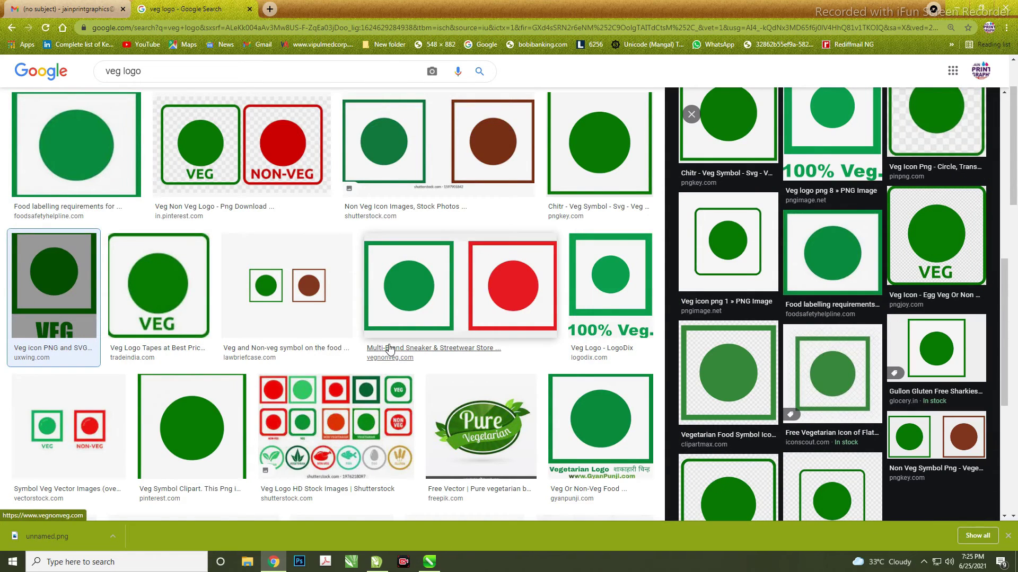
scroll(390, 349, down, 4)
scroll(391, 350, down, 4)
scroll(390, 350, up, 6)
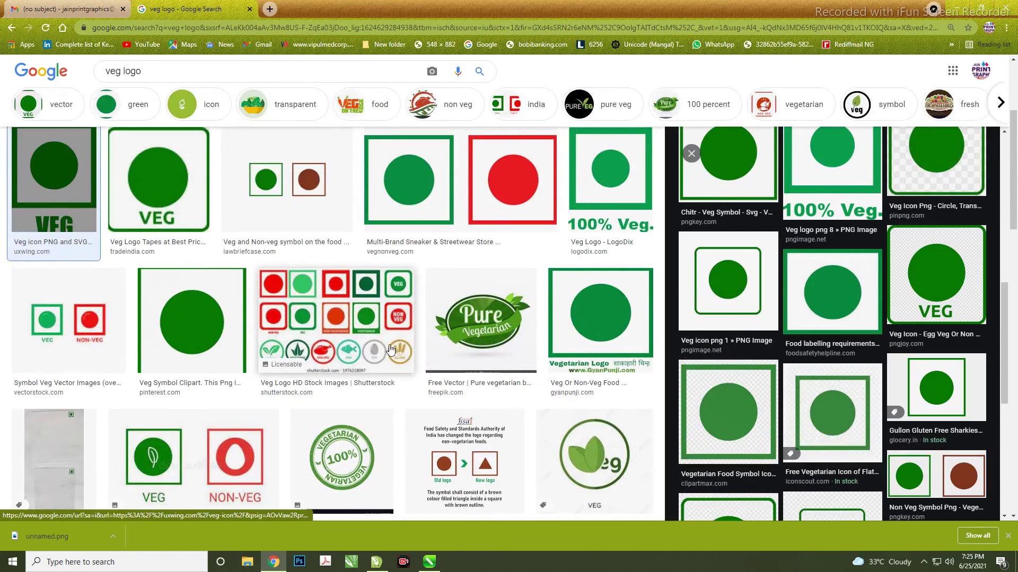
click(726, 306)
scroll(846, 283, down, 5)
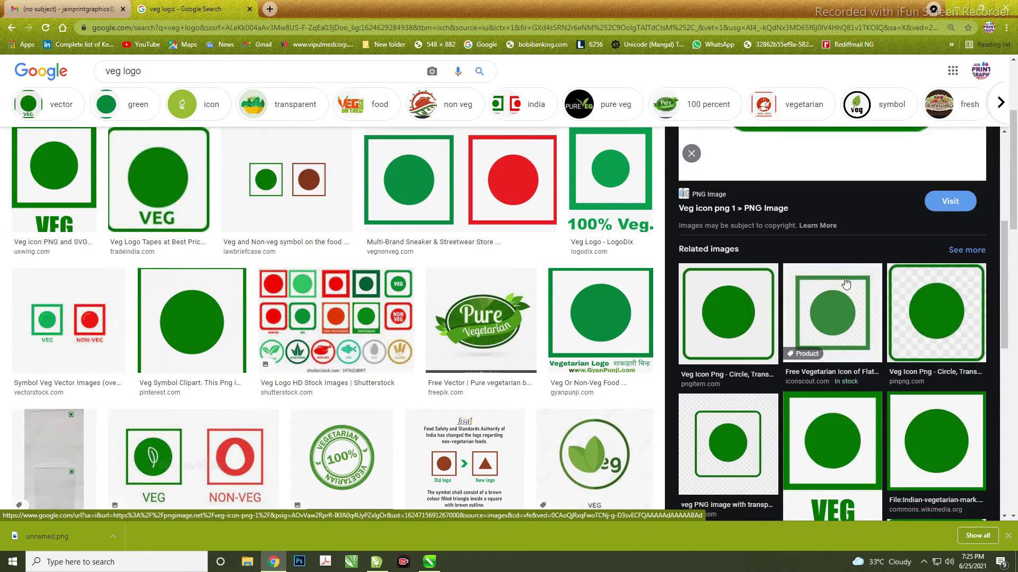
scroll(846, 284, down, 1)
scroll(826, 297, down, 2)
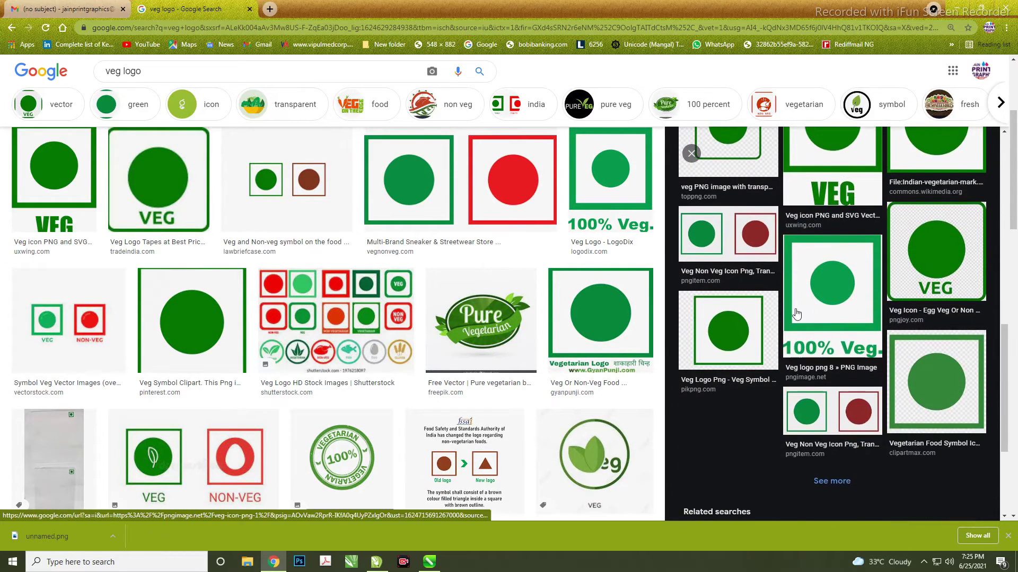
scroll(811, 310, up, 2)
scroll(768, 286, up, 3)
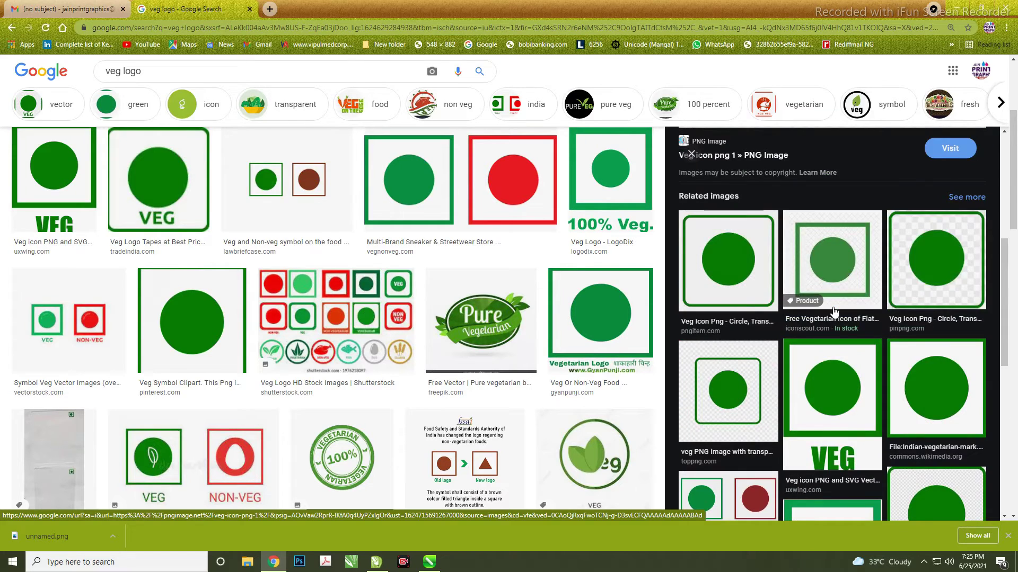
- Open the Wikimedia Indian vegetarian mark and save the image with Save image as
click(726, 260)
scroll(742, 260, down, 3)
scroll(795, 250, down, 1)
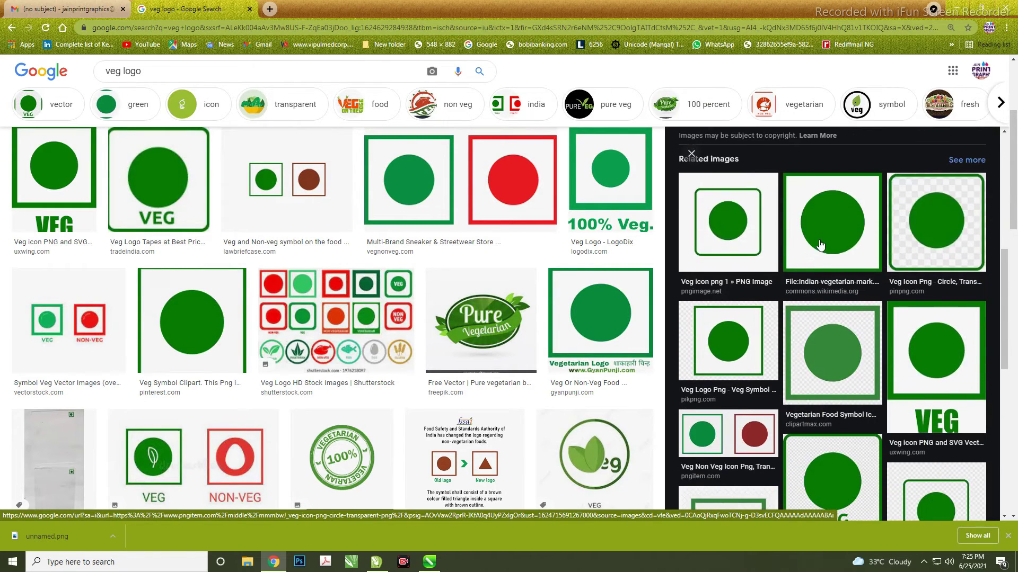
click(821, 243)
right_click(817, 230)
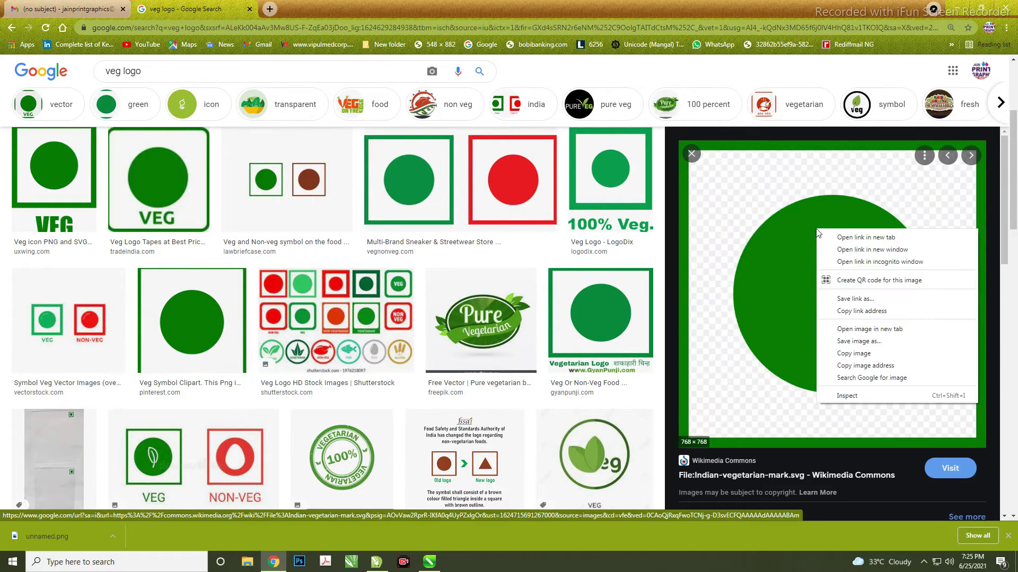
click(853, 343)
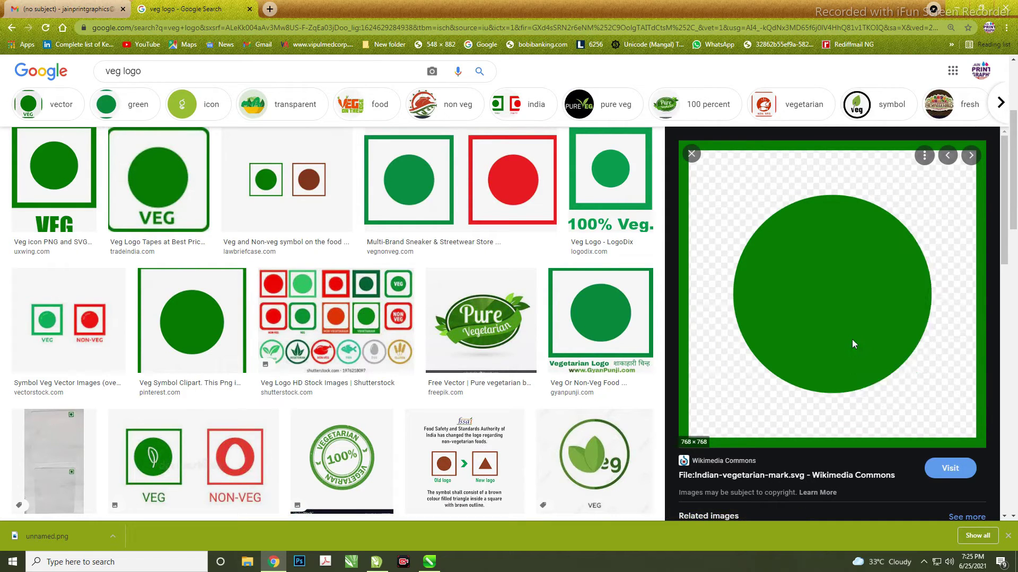
key(Return)
- Back in CorelDRAW, import the saved vegetarian mark from the Desktop onto the page
click(949, 11)
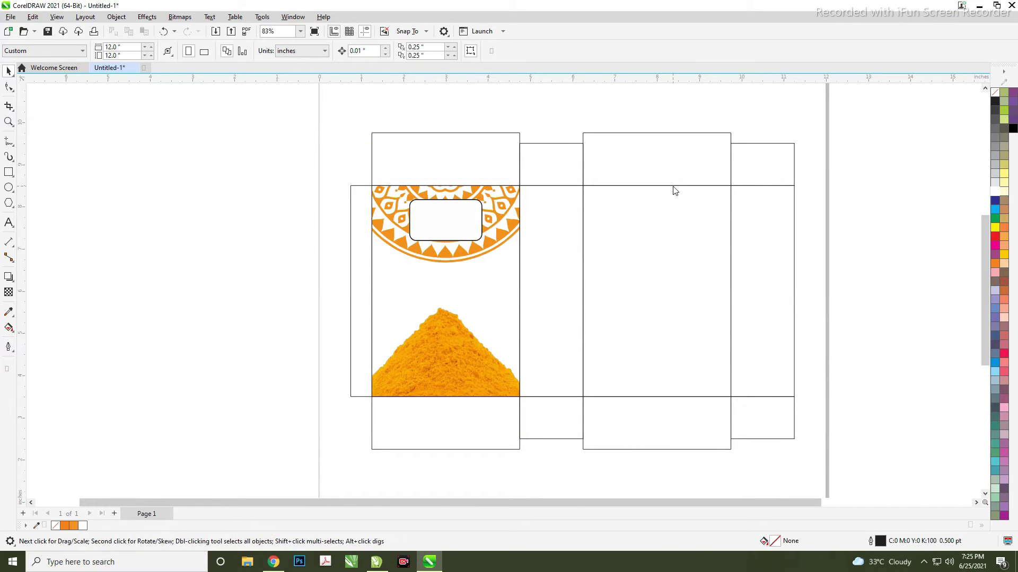
key(ctrl+i)
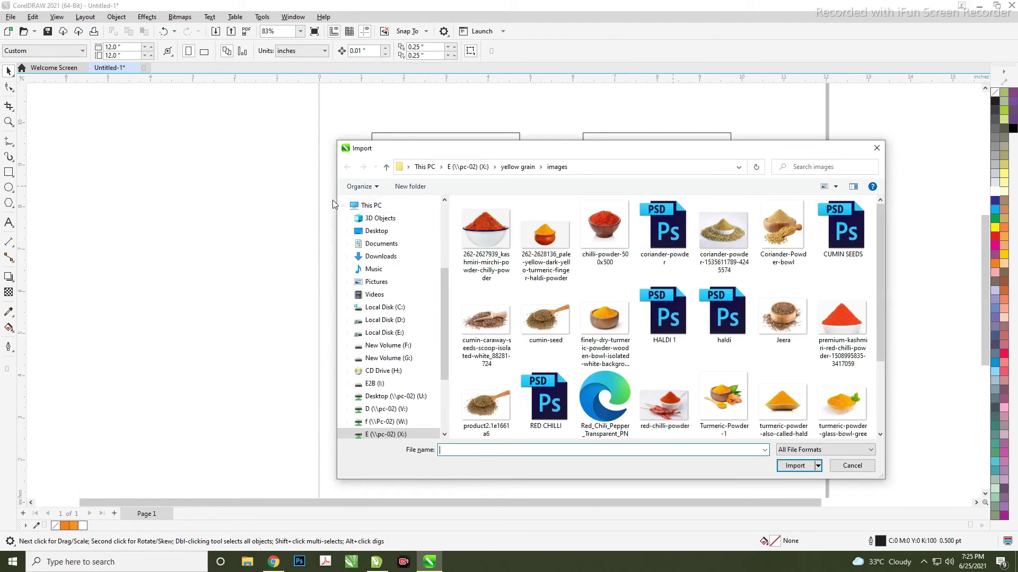
click(375, 231)
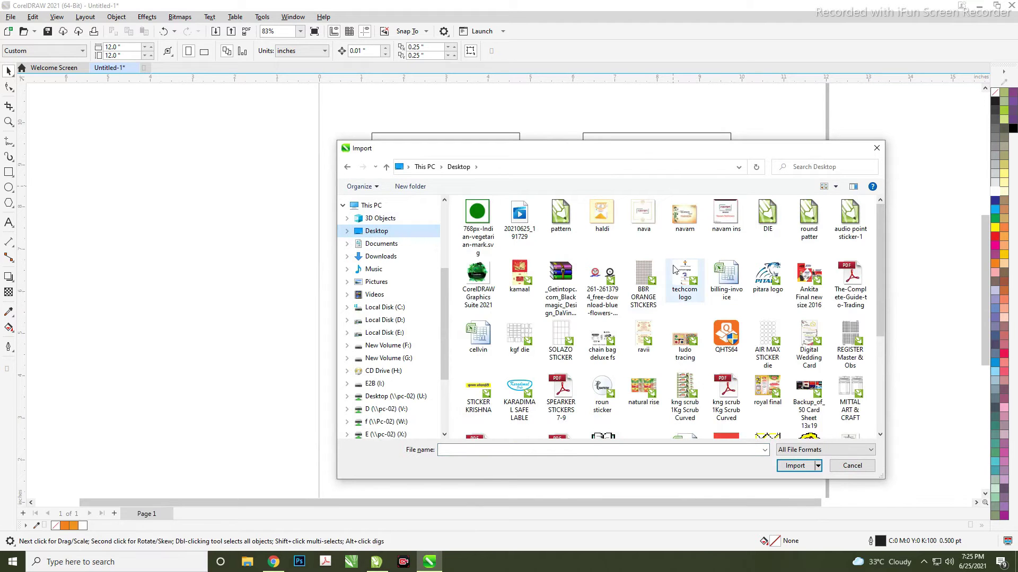
click(477, 222)
click(793, 465)
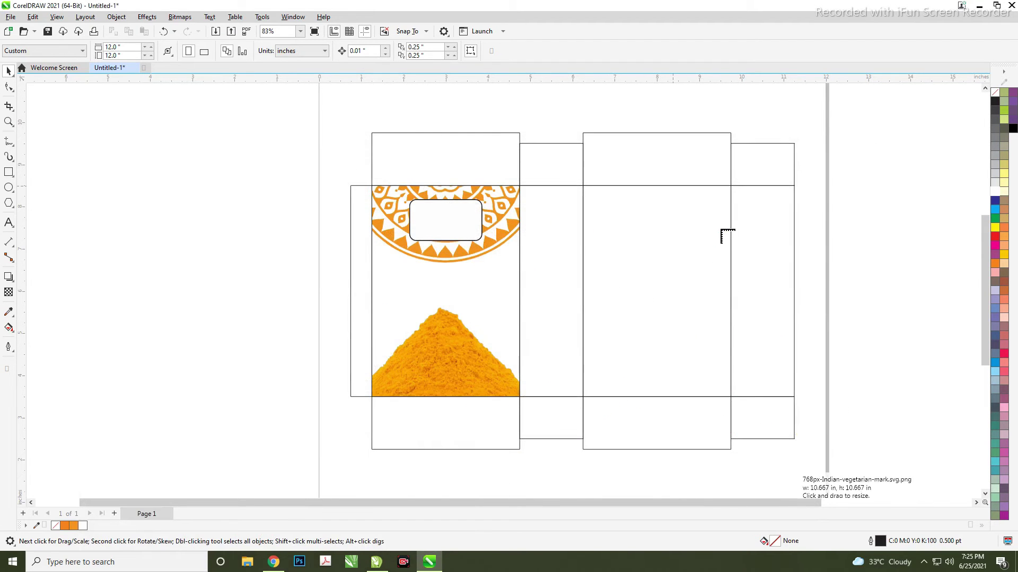
click(694, 201)
- Shrink the green mark to a small badge on the front panel
mouse_move(691, 200)
mouse_down()
mouse_move(834, 353)
mouse_move(901, 390)
mouse_move(409, 261)
mouse_up()
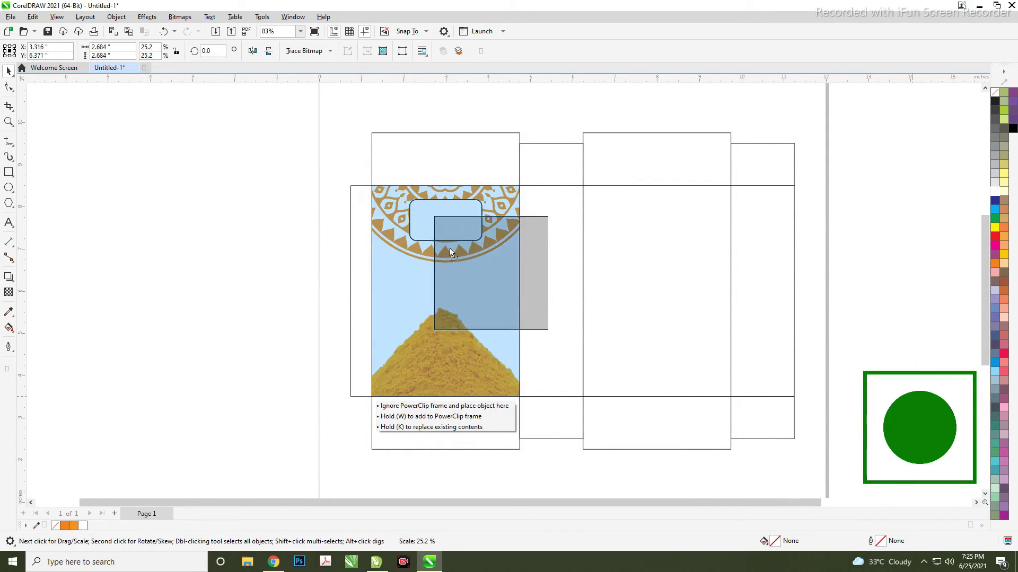
scroll(408, 261, up, 1)
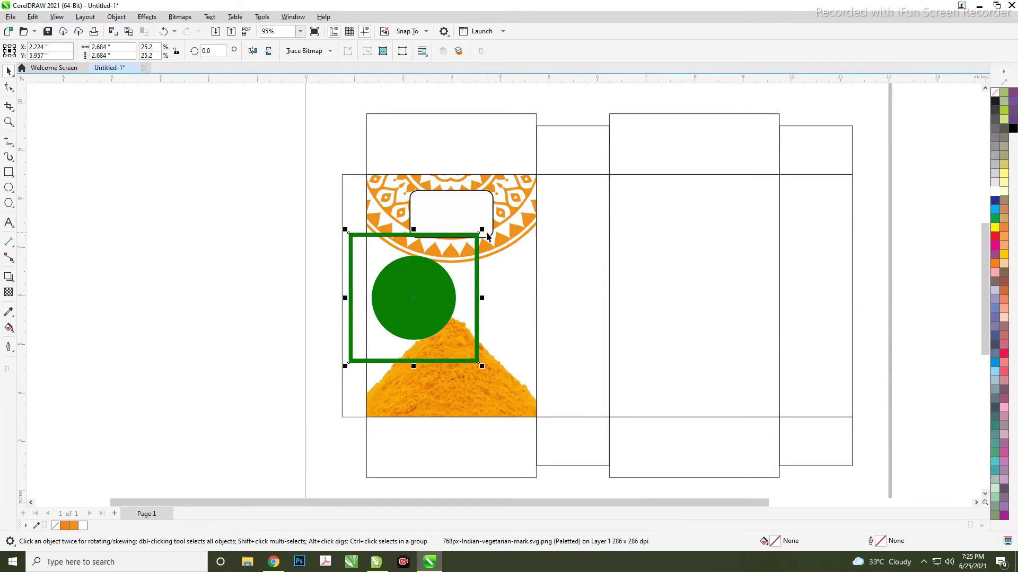
mouse_move(476, 247)
mouse_down()
mouse_move(392, 310)
mouse_move(420, 286)
mouse_up()
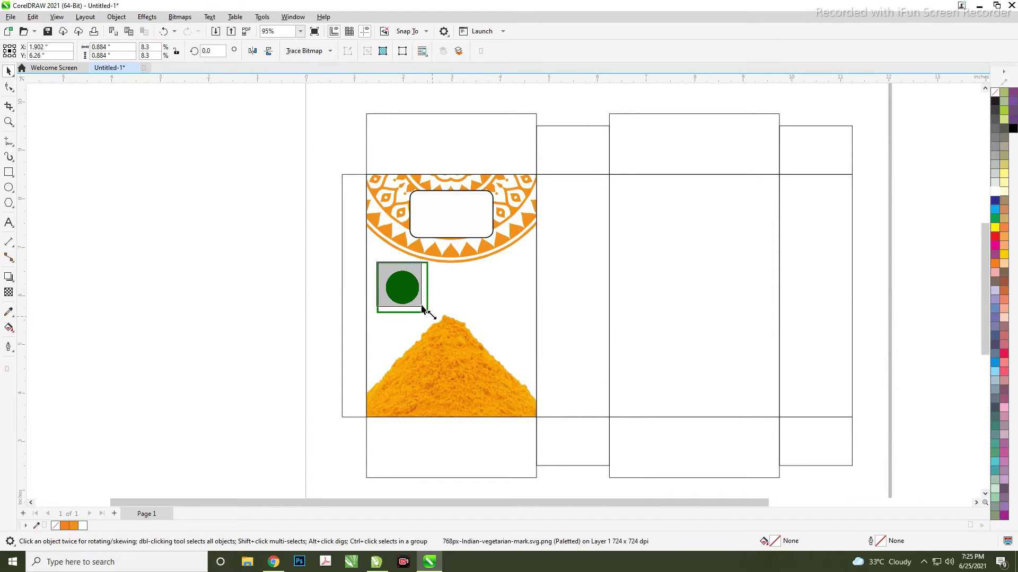
drag(431, 317, 396, 269)
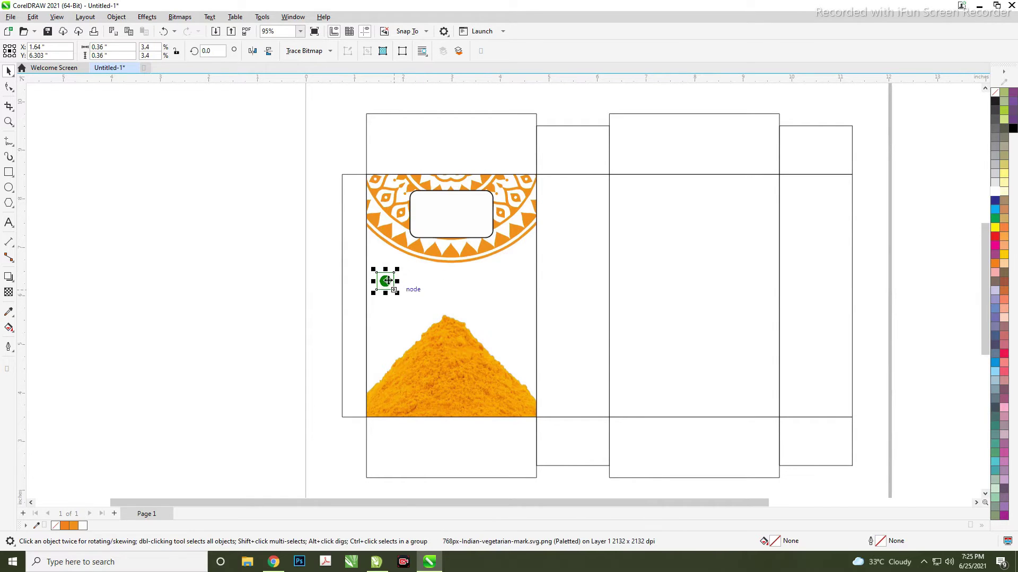
- Convert the green mark to CMYK Color (32-bit) via Bitmaps > Mode
click(180, 17)
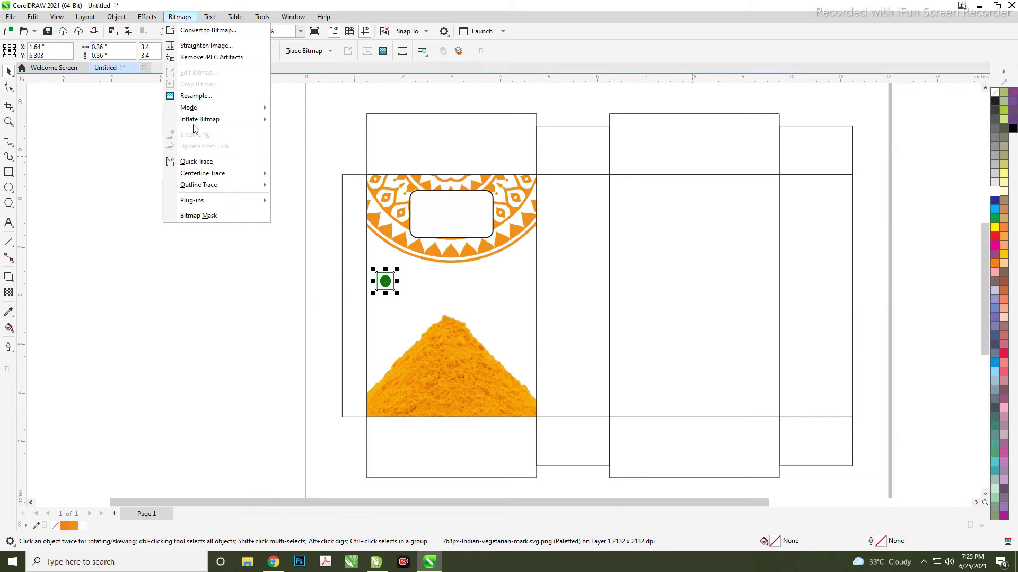
mouse_move(188, 107)
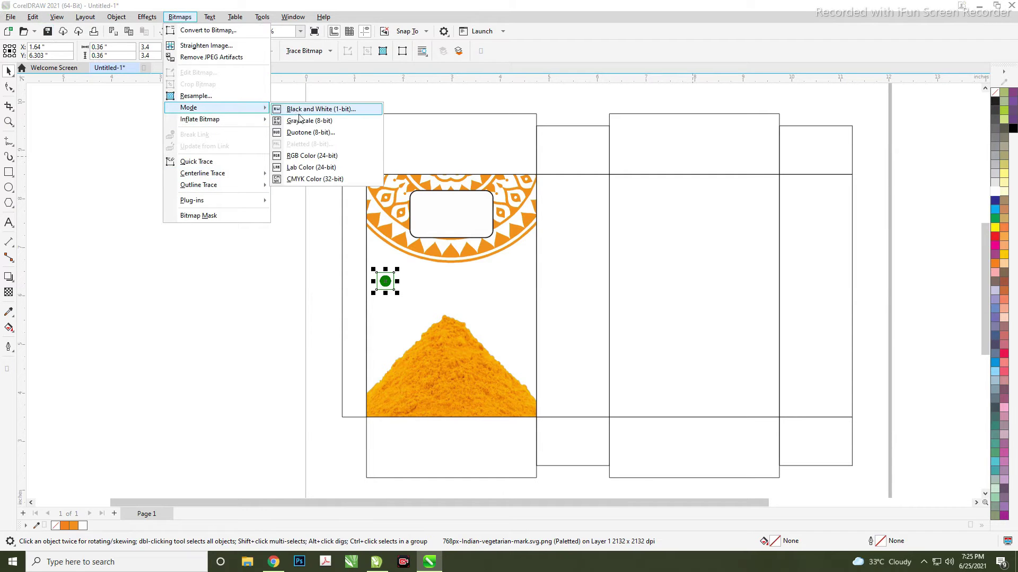
click(310, 179)
click(243, 212)
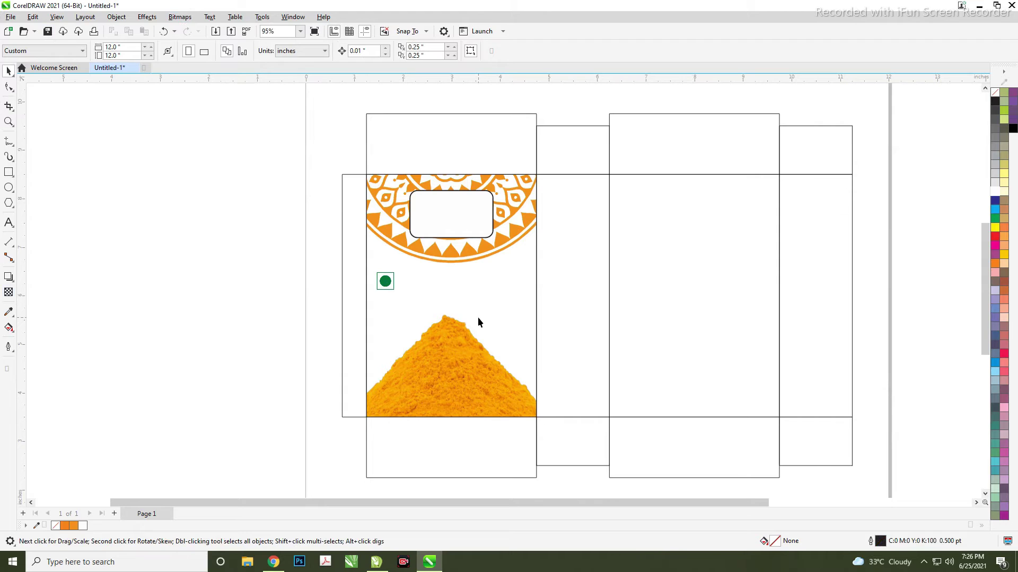
- Type the two-line title CORIANDER POWDER beside the dieline and centre-align it
click(164, 221)
text(Co)
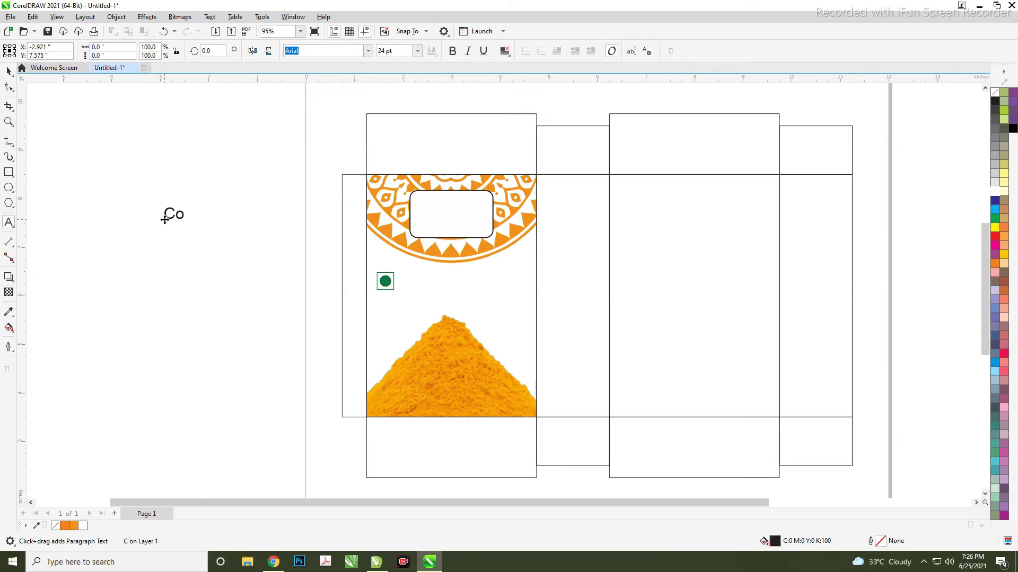
key(BackSpace)
text(ORIANDER)
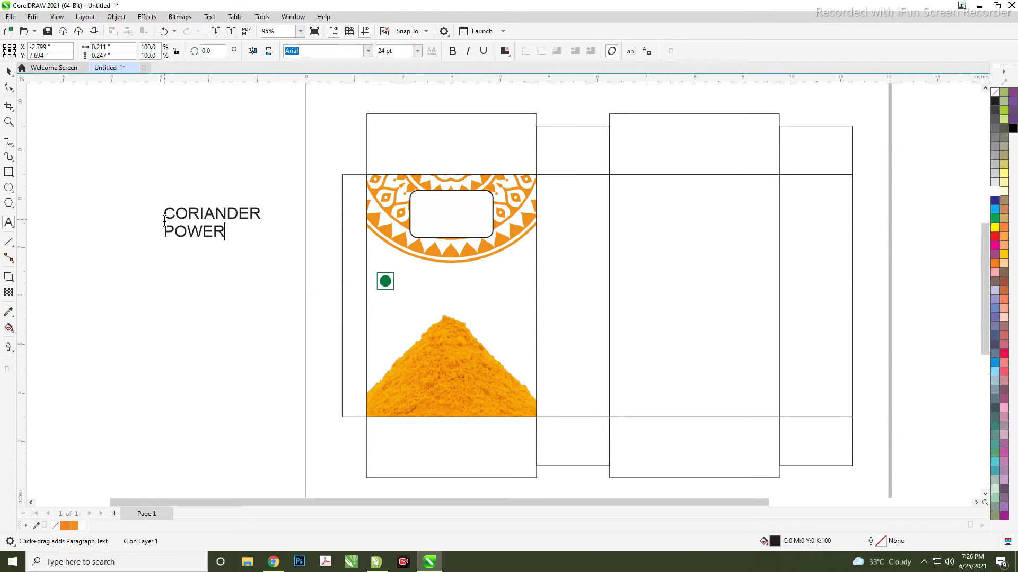
key(BackSpace)
key(BackSpace)
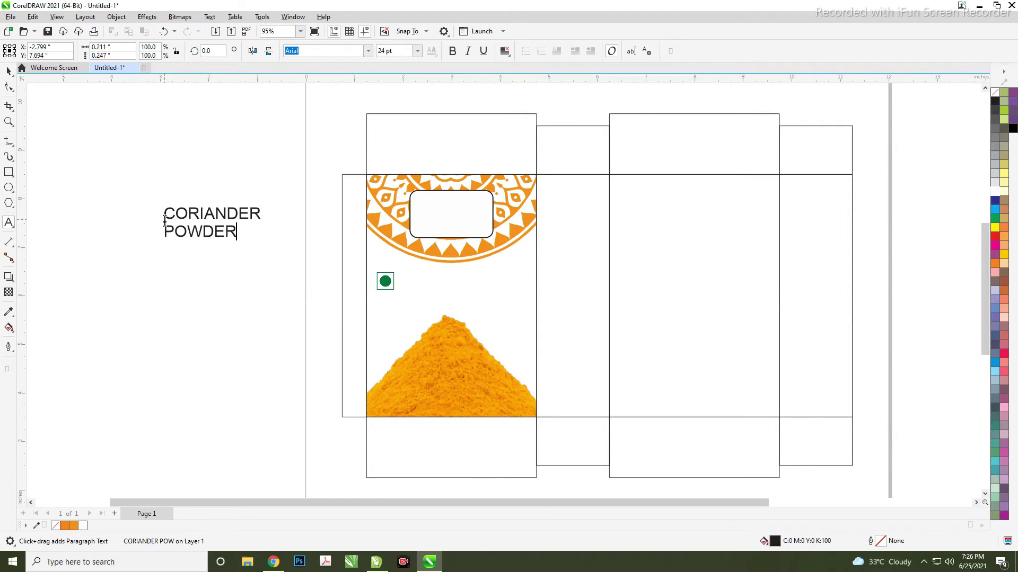
key(ctrl+a)
key(ctrl+e)
key(Escape)
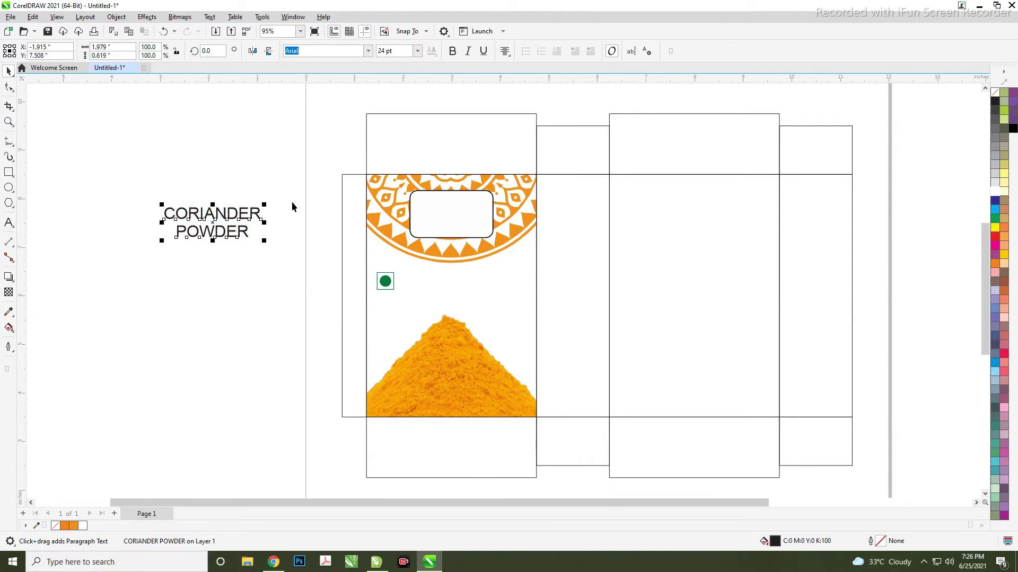
- Scale the title to about 69%, centre it on the front panel, and enlarge CORIANDER slightly
drag(268, 207, 253, 198)
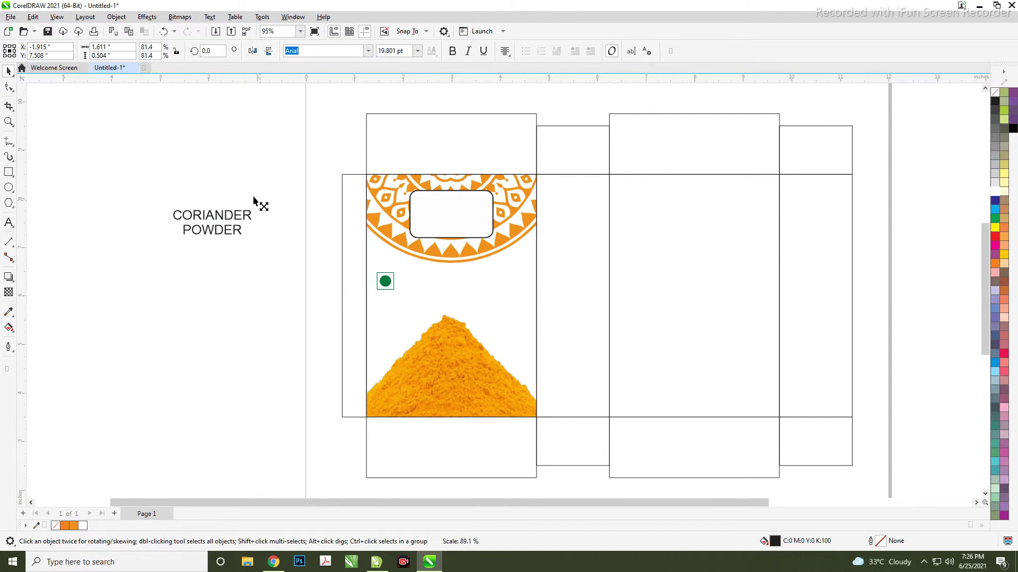
mouse_move(254, 199)
mouse_down()
mouse_move(250, 191)
mouse_move(453, 288)
mouse_up()
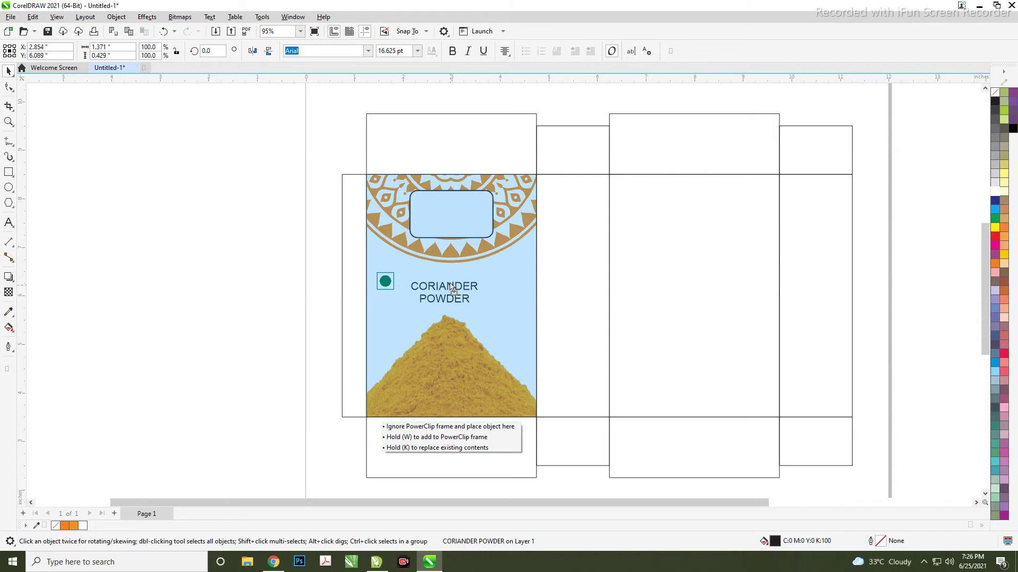
shift+click(466, 356)
key(c)
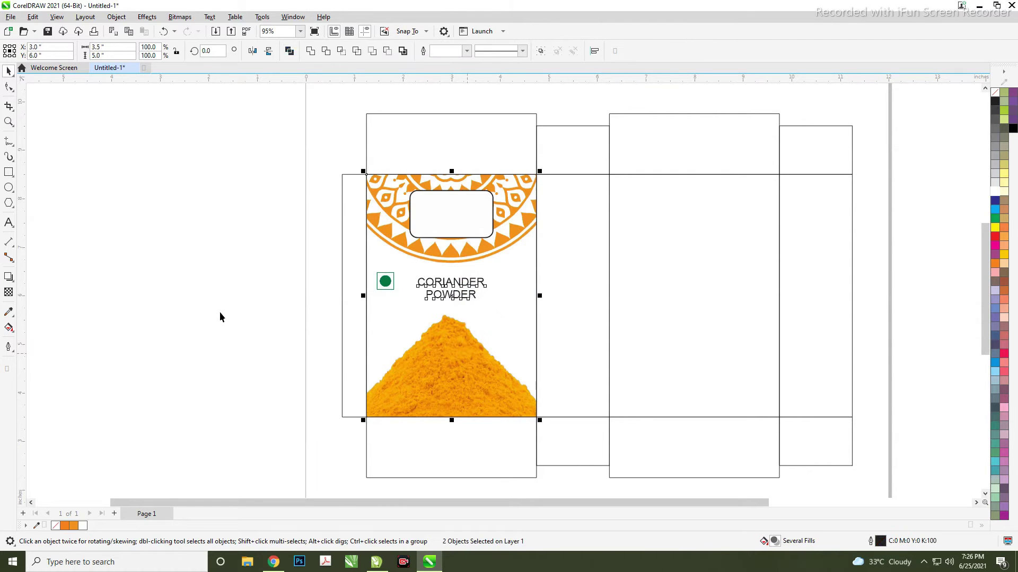
click(448, 286)
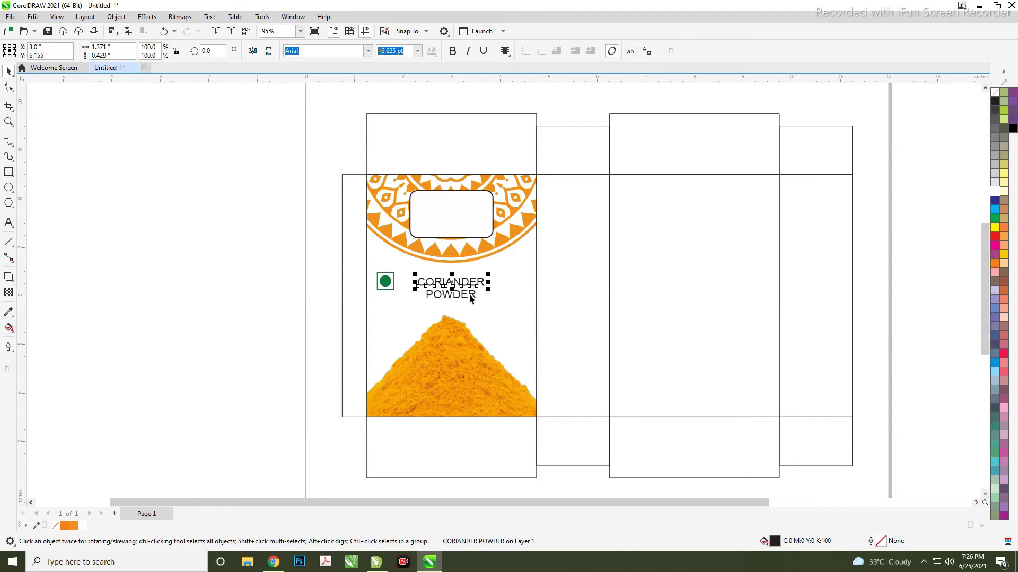
drag(489, 294, 504, 313)
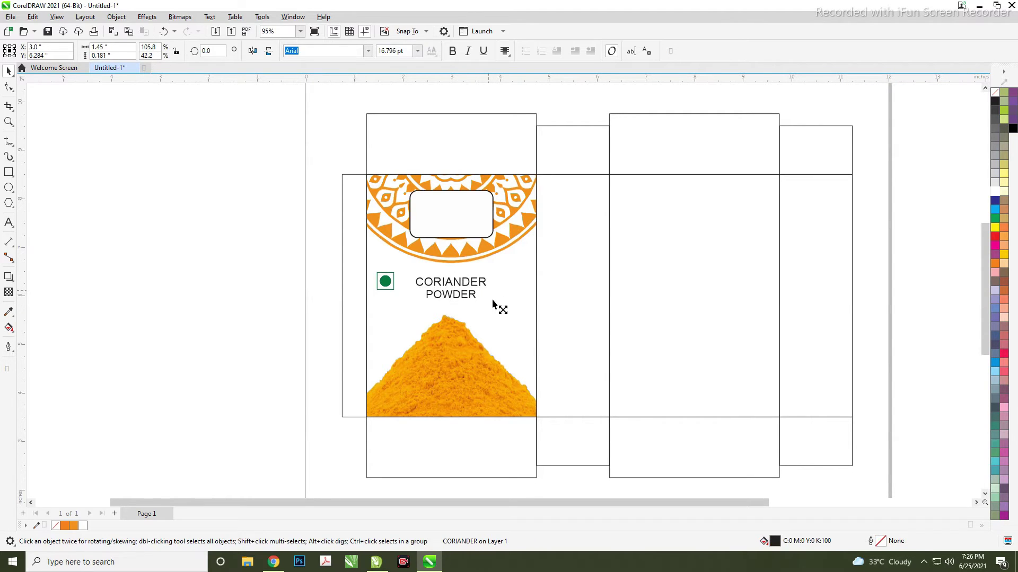
- Position CORIANDER just above POWDER, nudging it up and back down
scroll(459, 283, up, 1)
drag(459, 283, 461, 287)
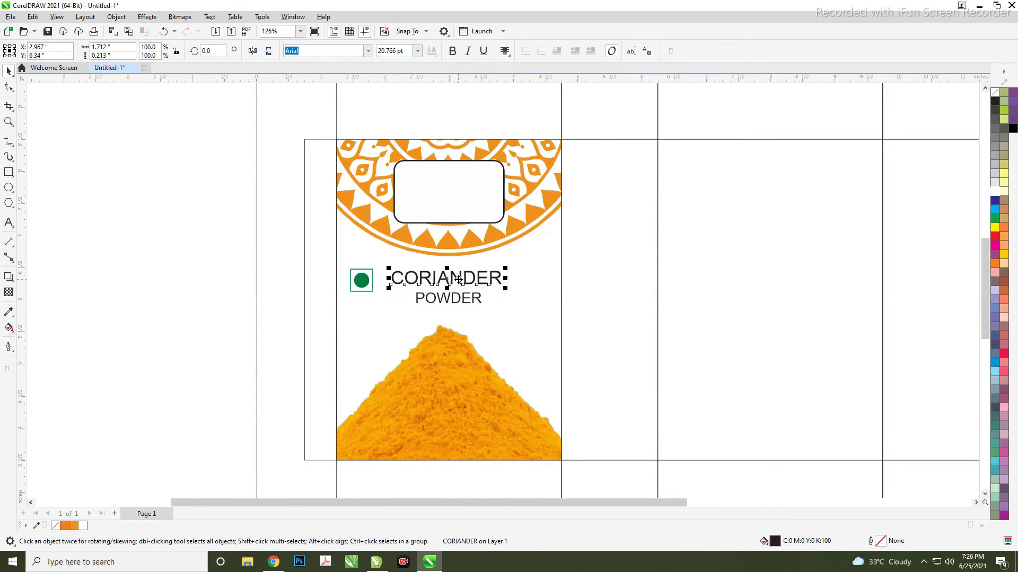
key(Up)
key(Up)
key(Up)
key(Up)
key(Up)
key(Up)
key(Up)
key(Down)
key(Down)
key(Down)
key(Down)
key(Down)
- Browse the property-bar font list for a new CORIANDER typeface
click(366, 52)
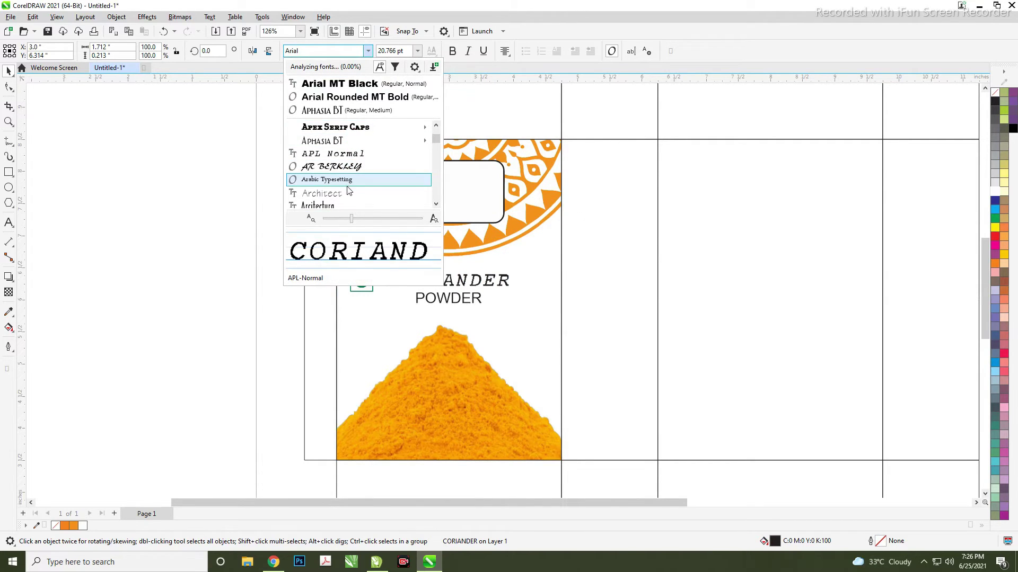
scroll(347, 199, down, 1)
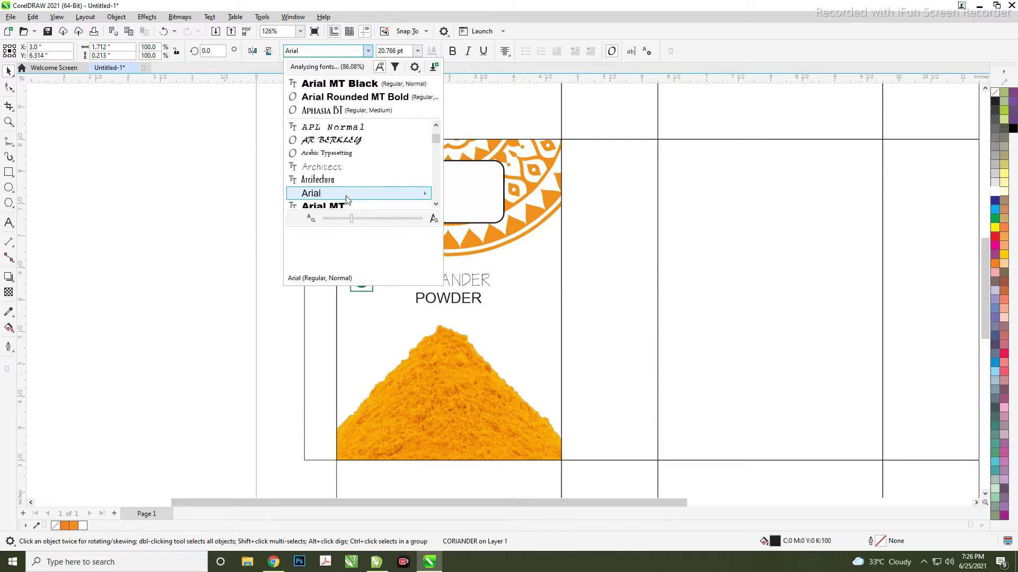
scroll(347, 198, down, 1)
scroll(347, 199, down, 1)
scroll(348, 198, down, 1)
scroll(347, 199, down, 2)
scroll(347, 199, down, 1)
scroll(347, 199, down, 2)
scroll(347, 198, down, 1)
scroll(347, 198, down, 2)
scroll(347, 198, down, 1)
scroll(347, 199, down, 1)
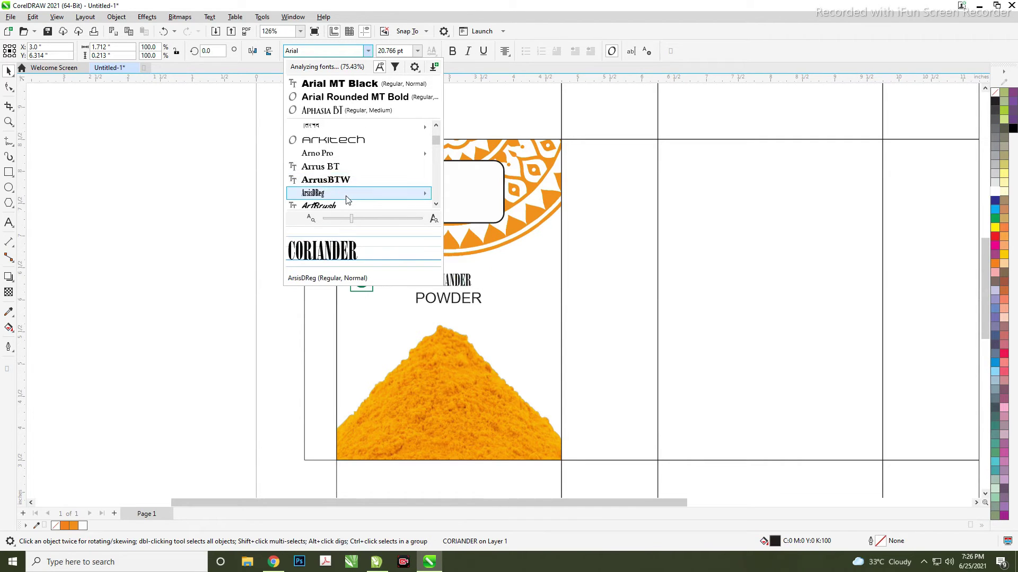
scroll(347, 199, down, 1)
scroll(347, 199, down, 1)
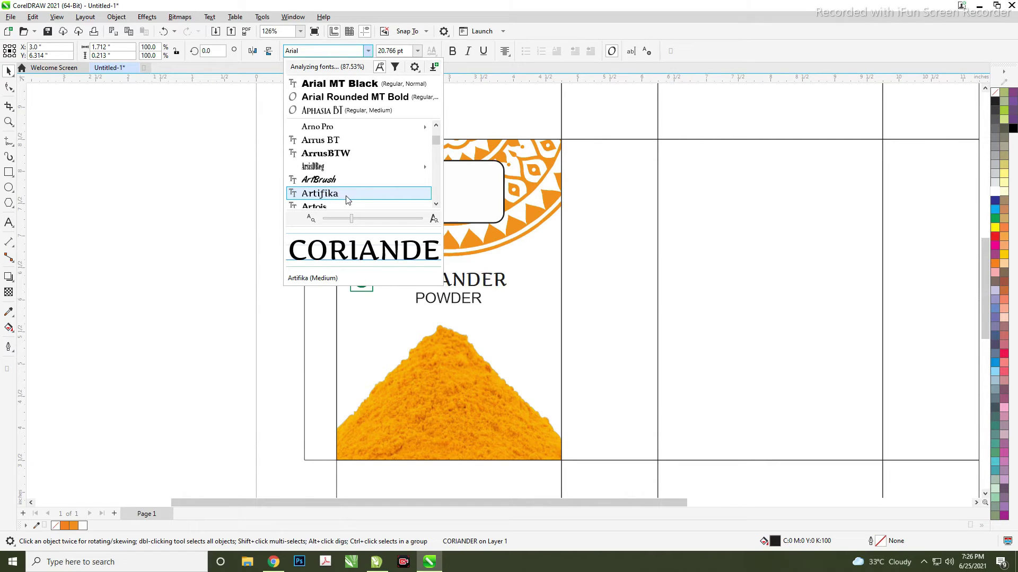
- Preview Swiss Cheesed and Swis BT, then apply Arial Rounded MT Bold to CORIANDER
key(s)
key(w)
key(Down)
key(Down)
key(Up)
key(Right)
key(Left)
key(Up)
key(Up)
key(Up)
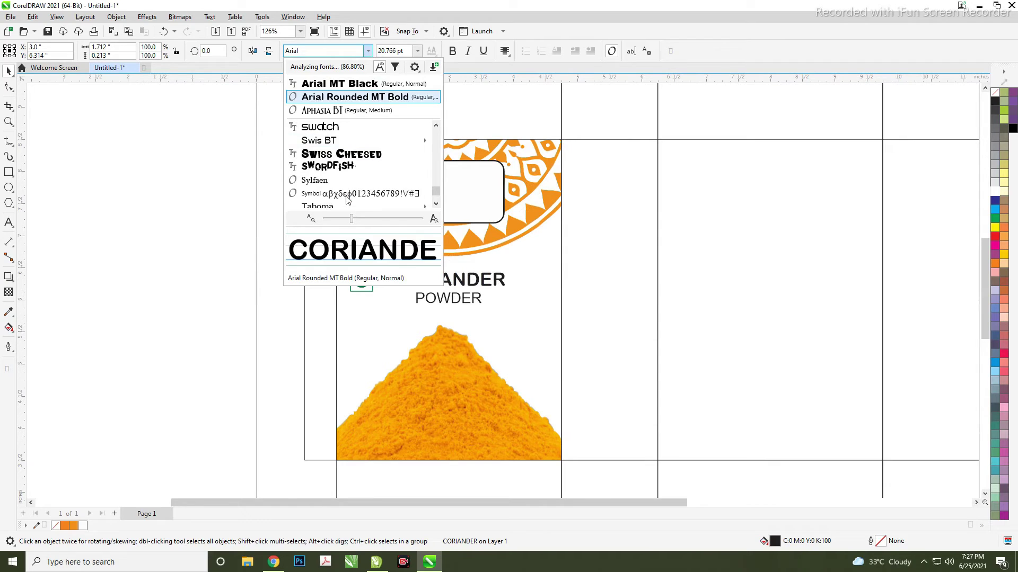
key(Return)
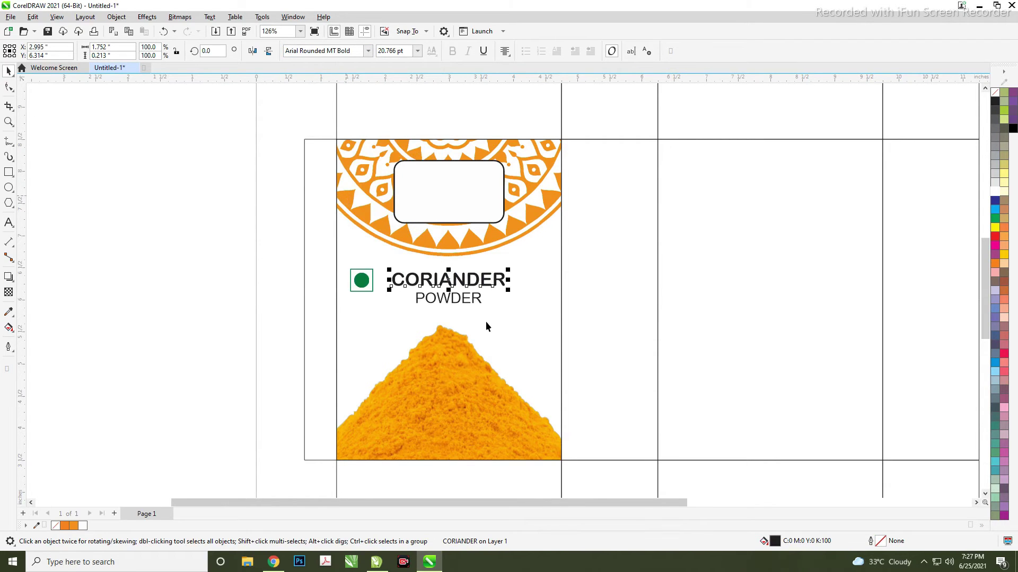
- Make the word POWDER bold
key(Escape)
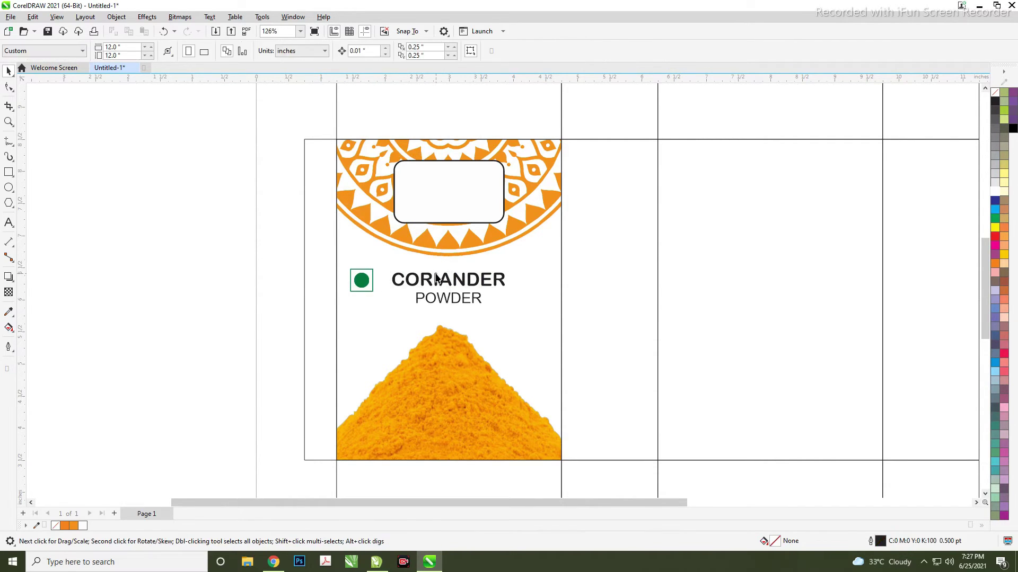
click(435, 278)
shift+click(449, 236)
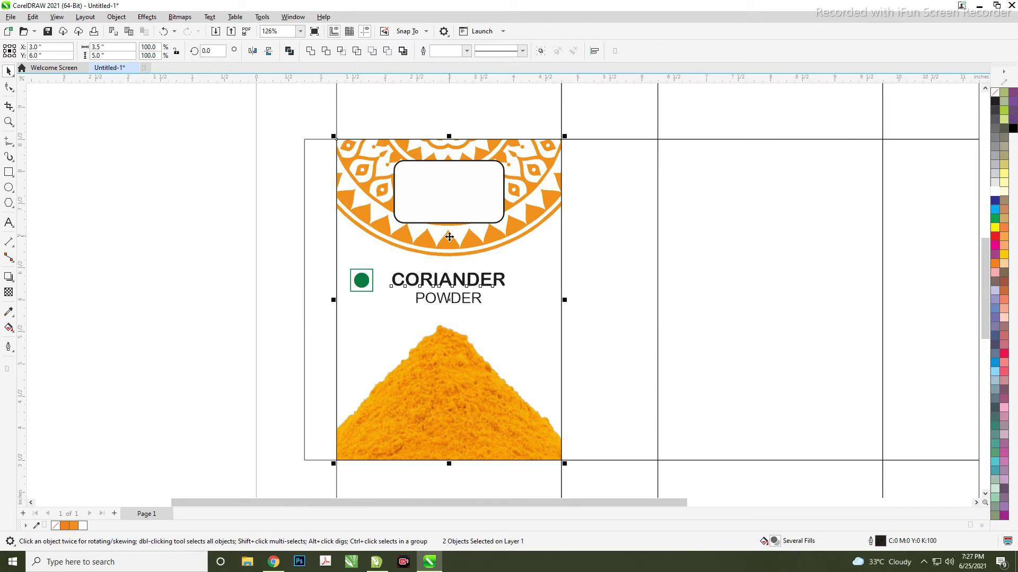
click(444, 298)
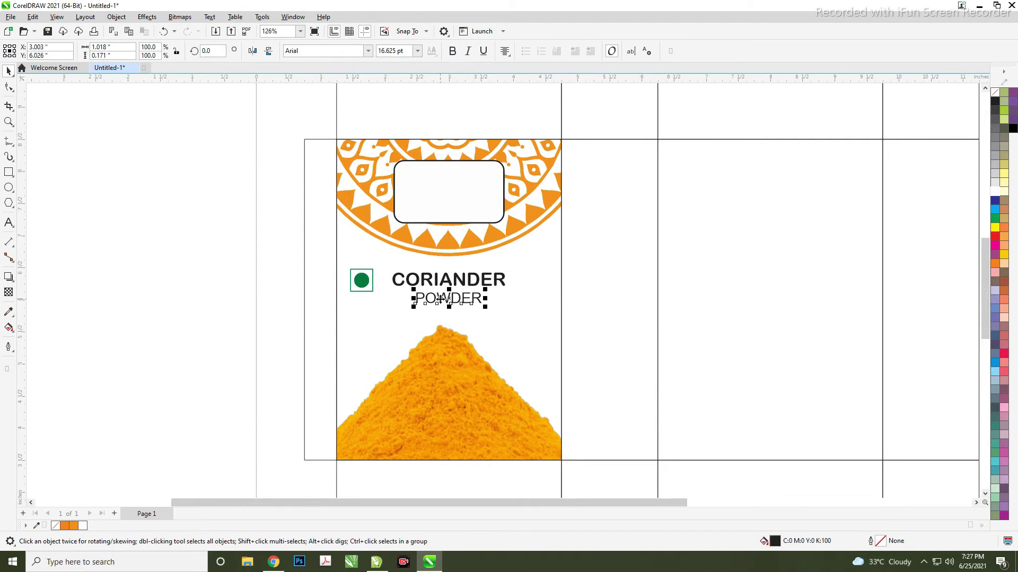
click(453, 52)
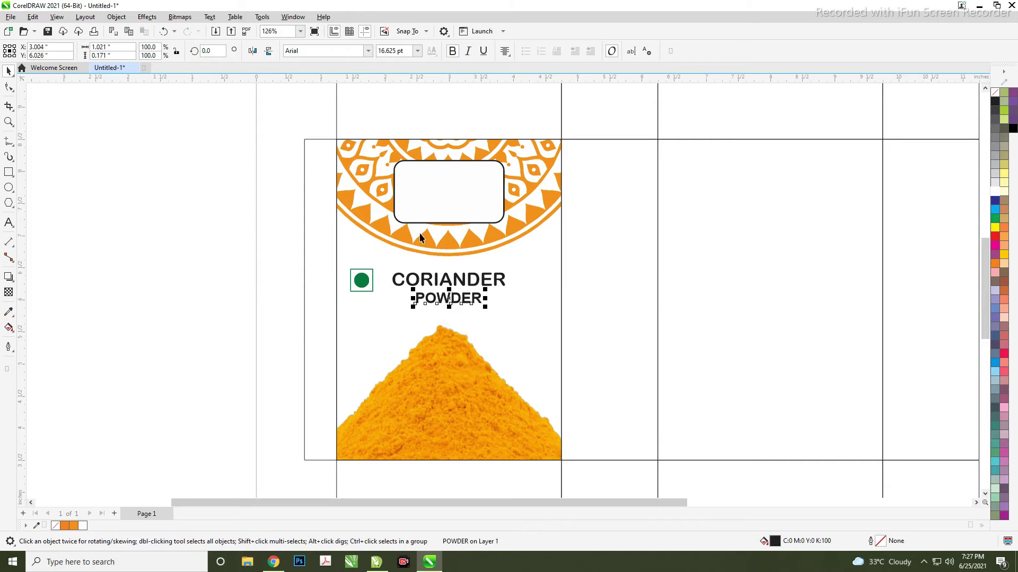
- Fill CORIANDER with orange sampled from the mandala, after trying red
click(442, 282)
click(443, 280)
scroll(443, 280, up, 1)
scroll(443, 280, up, 2)
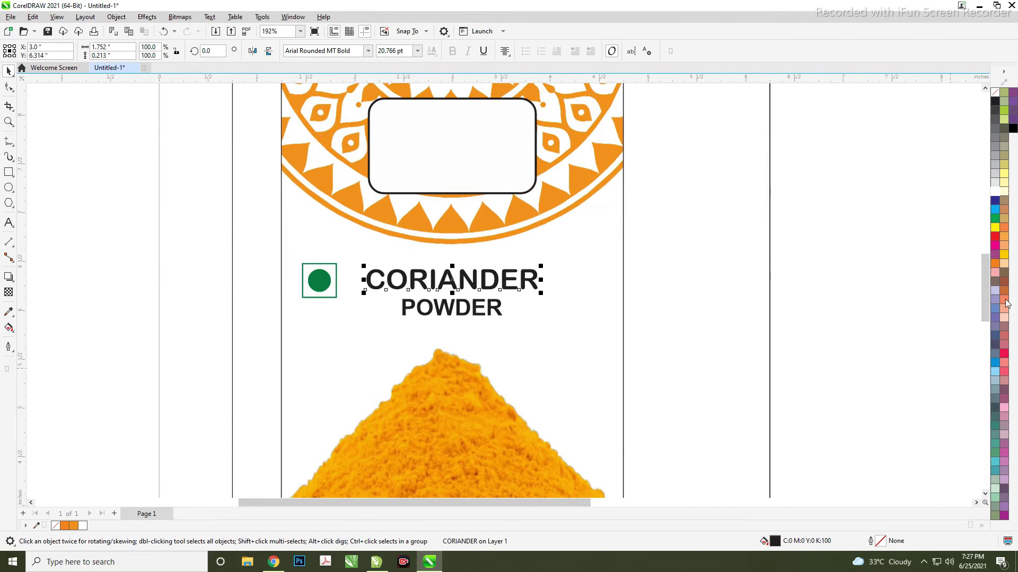
click(994, 240)
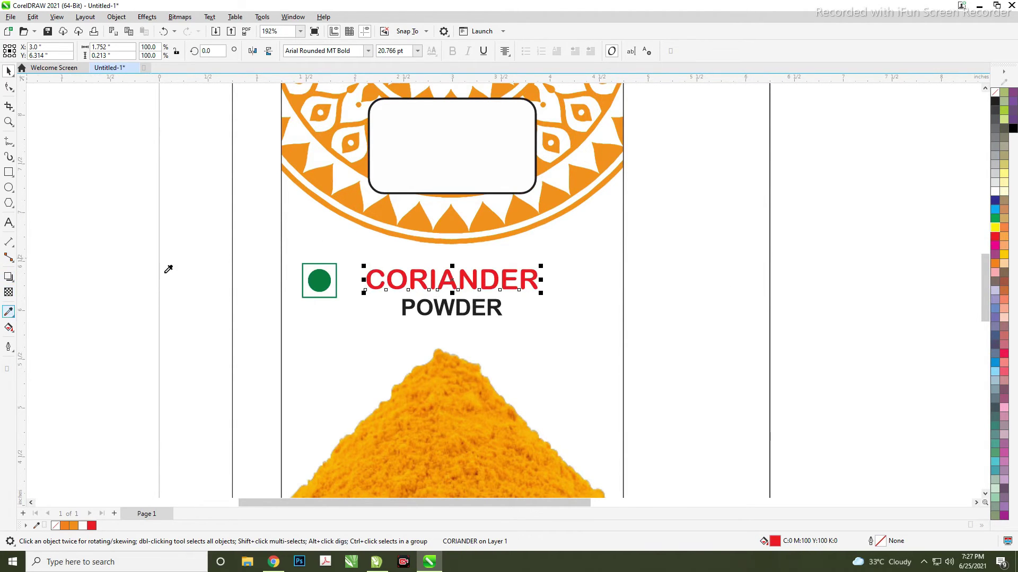
scroll(409, 276, up, 5)
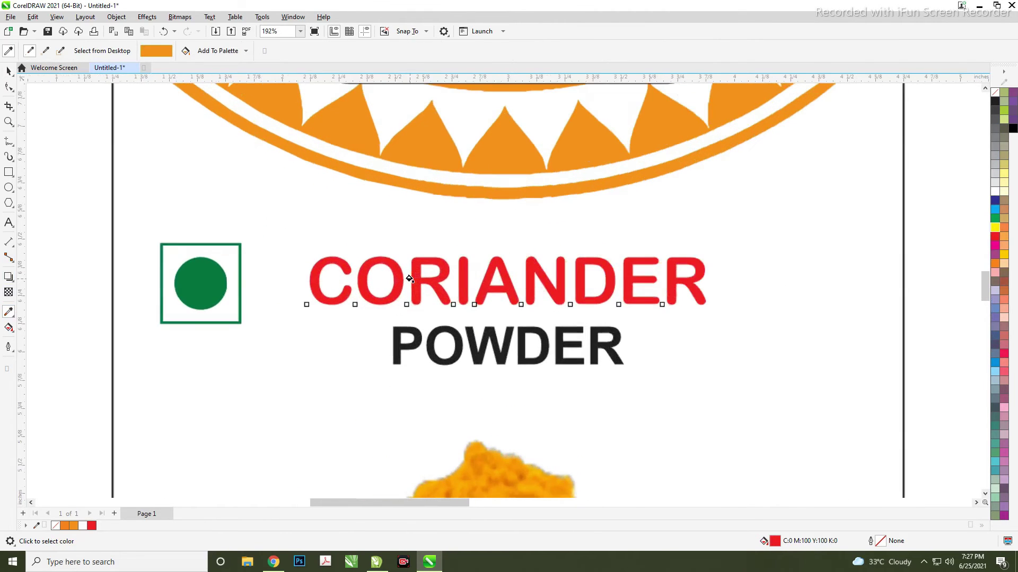
click(408, 277)
scroll(412, 279, down, 2)
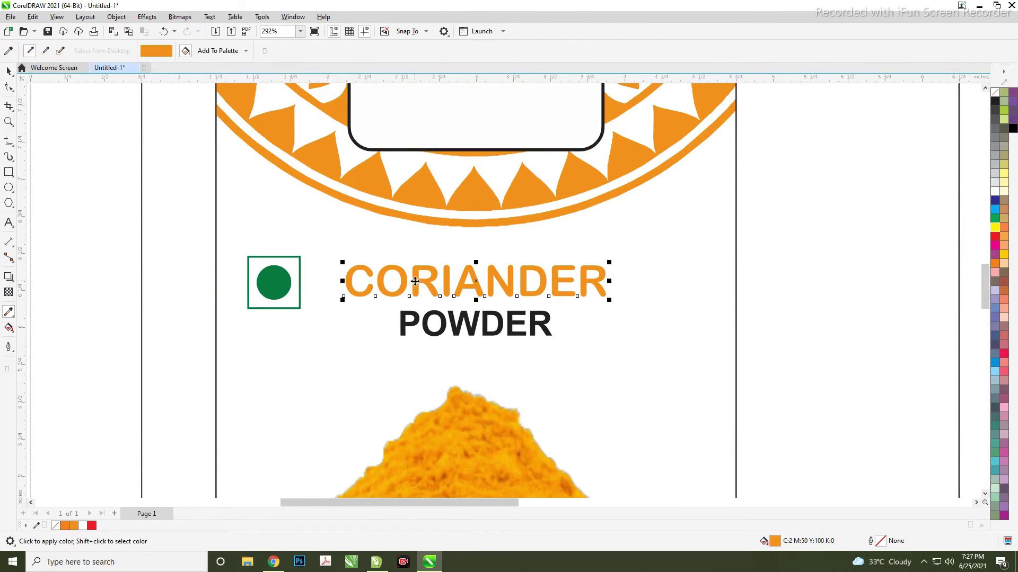
key(space)
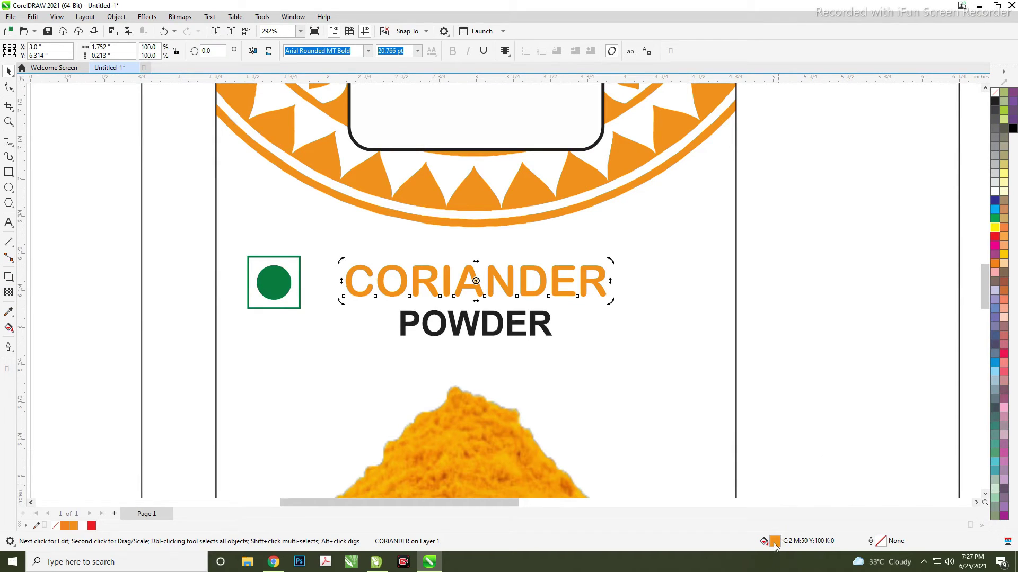
- Adjust CORIANDER's fill to a slightly different orange shade in the Fill dialog
key(shift+F11)
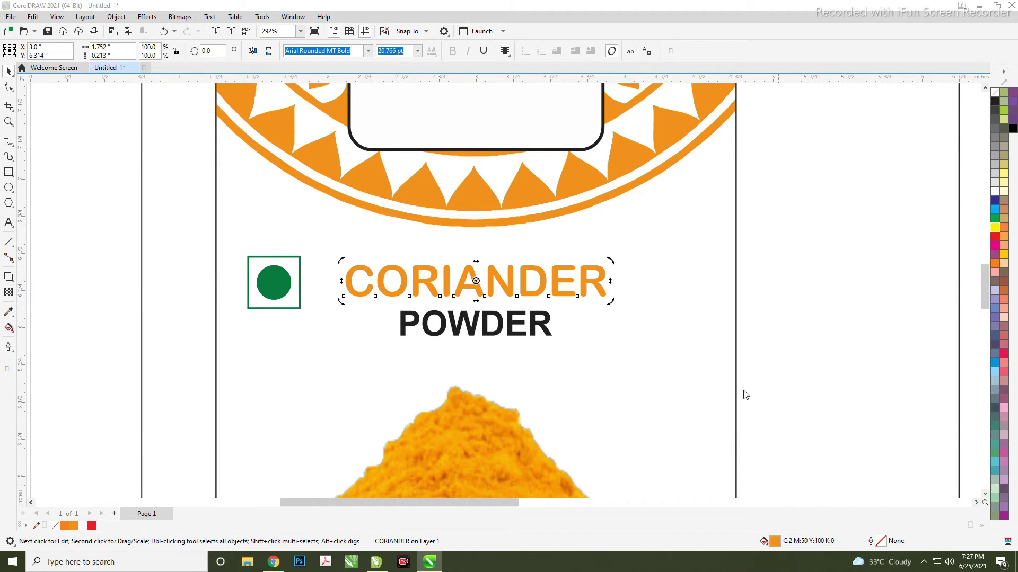
click(469, 209)
click(600, 419)
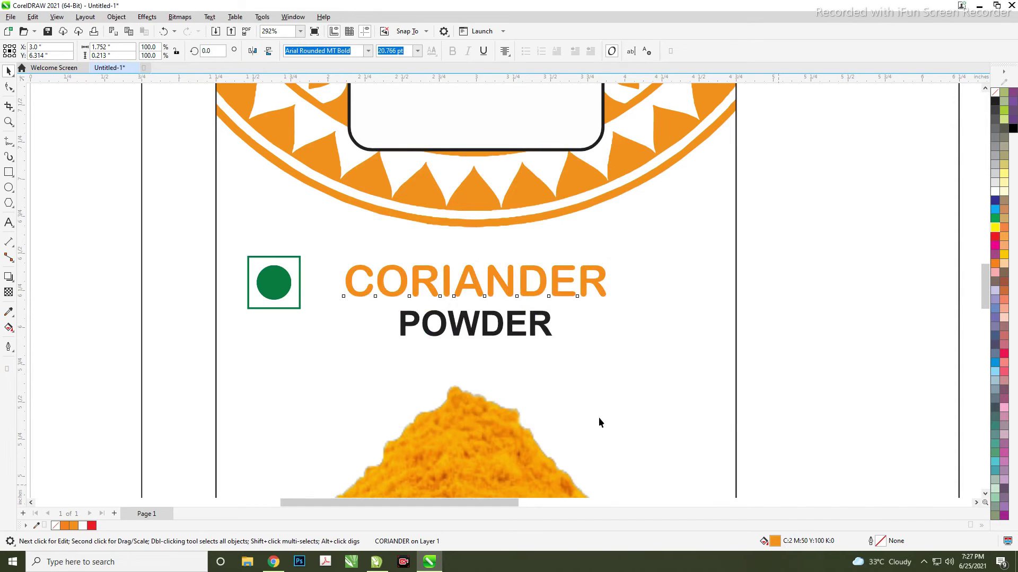
scroll(320, 295, down, 2)
scroll(438, 253, down, 2)
scroll(437, 253, down, 2)
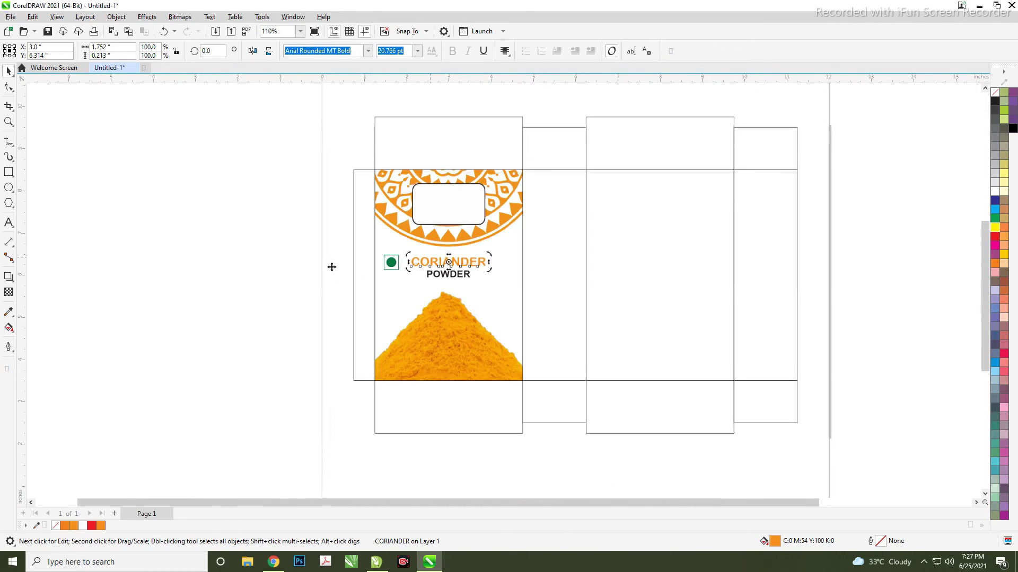
click(265, 272)
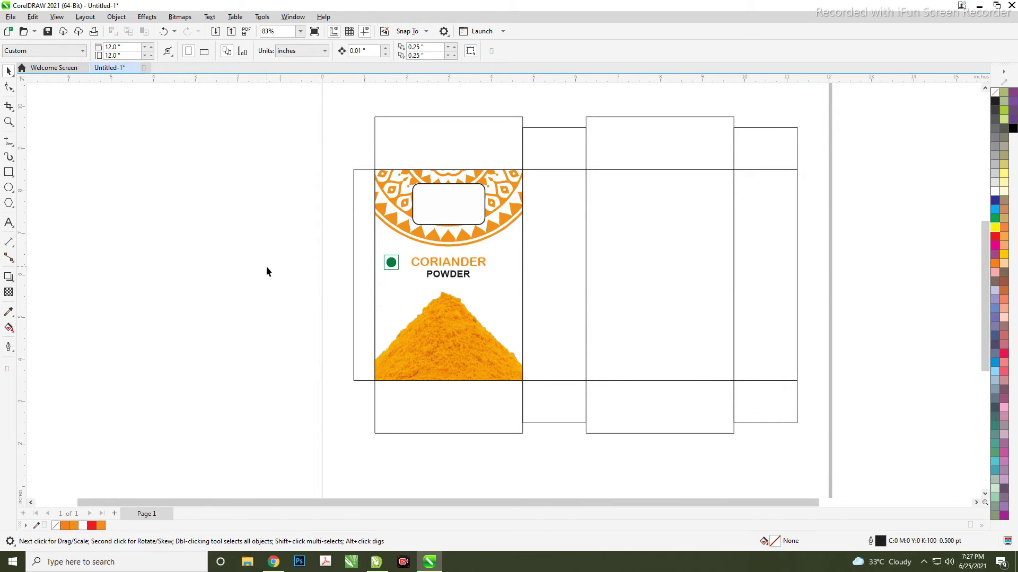
- Type the text "Nett. Wet. 100gm" on the canvas, correcting typos
key(F8)
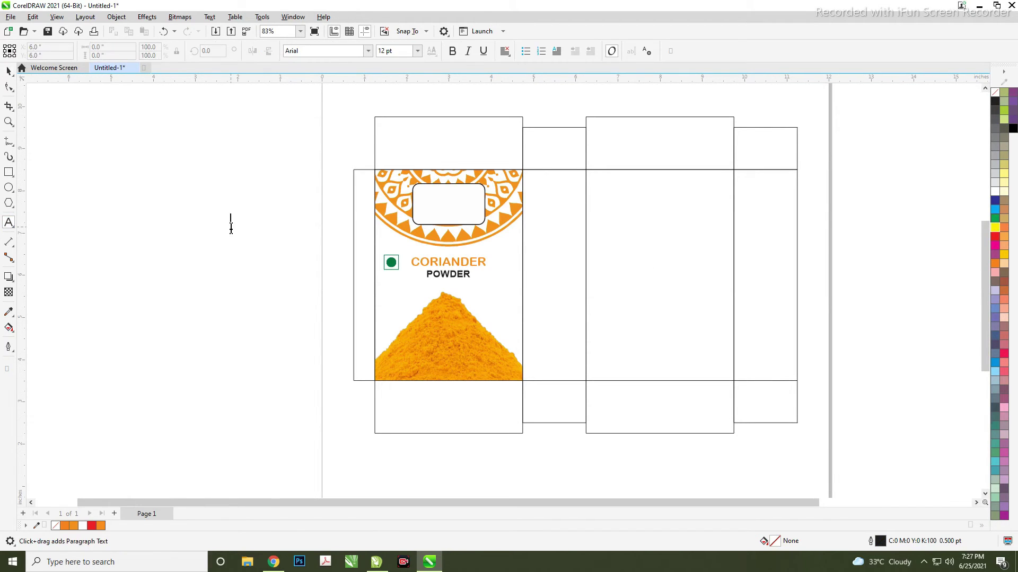
key(space)
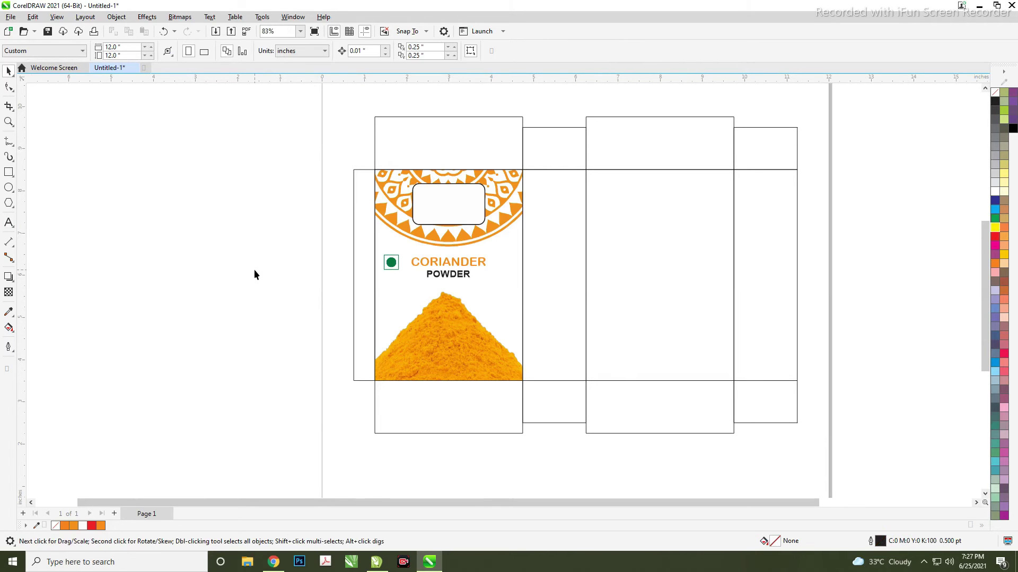
click(9, 223)
click(303, 348)
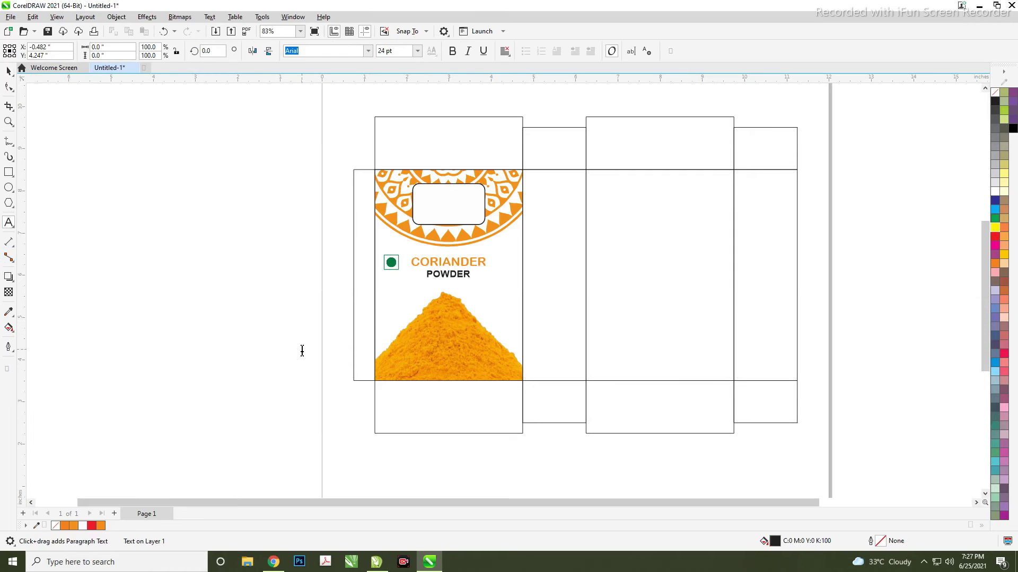
text(n)
key(BackSpace)
text(Nett. W)
key(BackSpace)
text(Wett.)
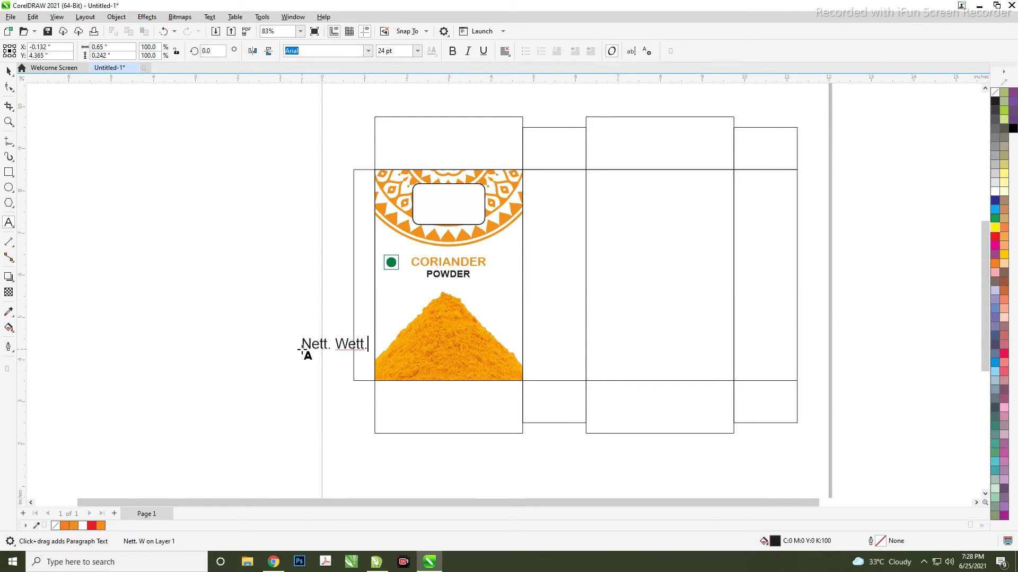
key(BackSpace)
key(BackSpace)
text(.)
text( 100gm)
key(ctrl+space)
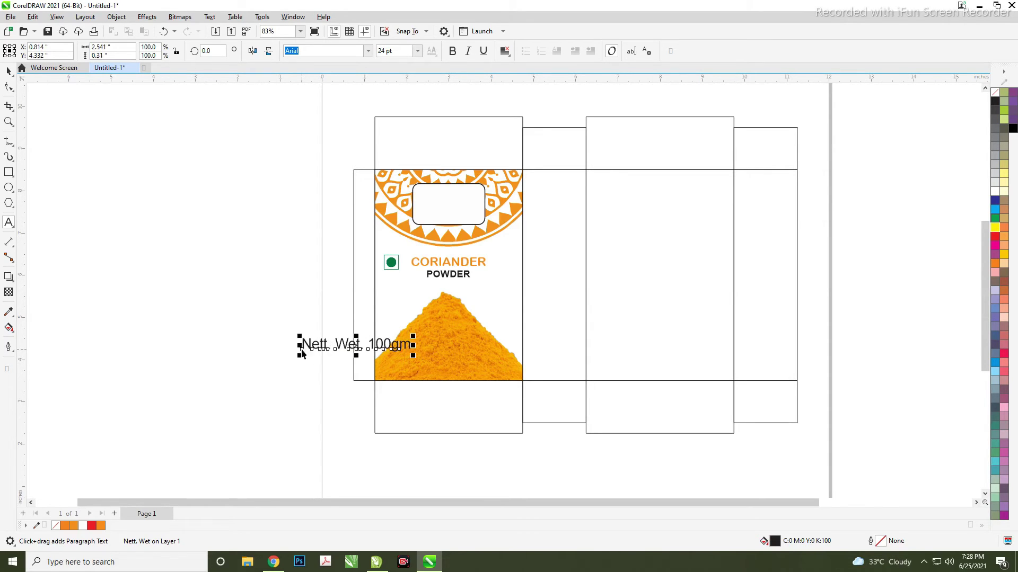
- Make the weight label bold at 8 pt and place it at the front panel's lower left
click(451, 52)
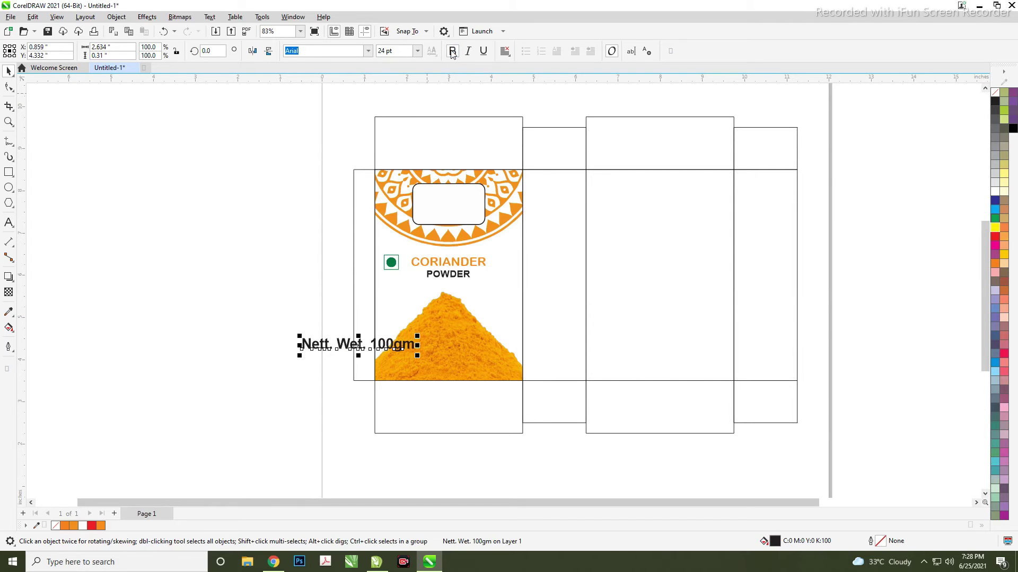
click(419, 51)
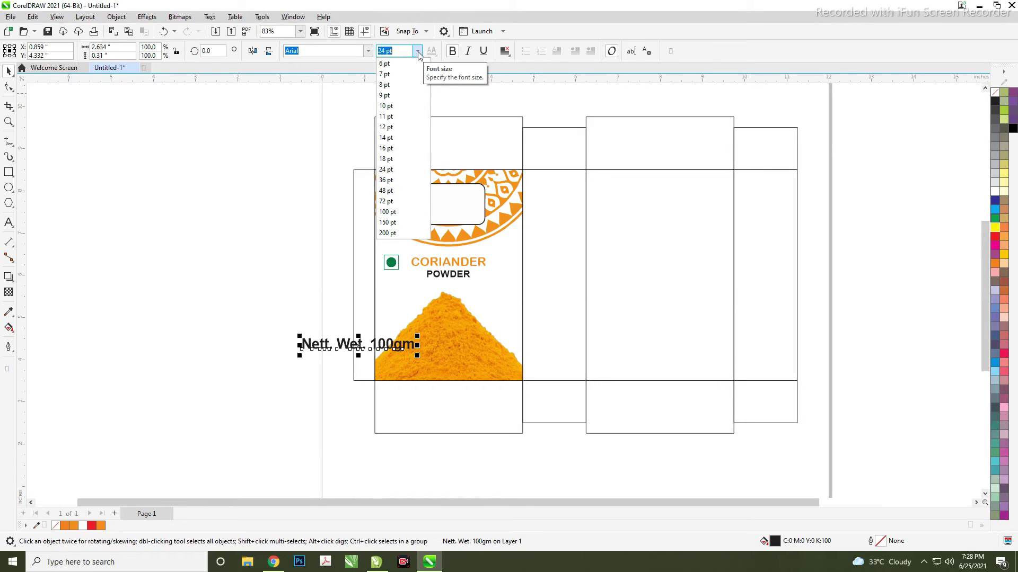
click(384, 64)
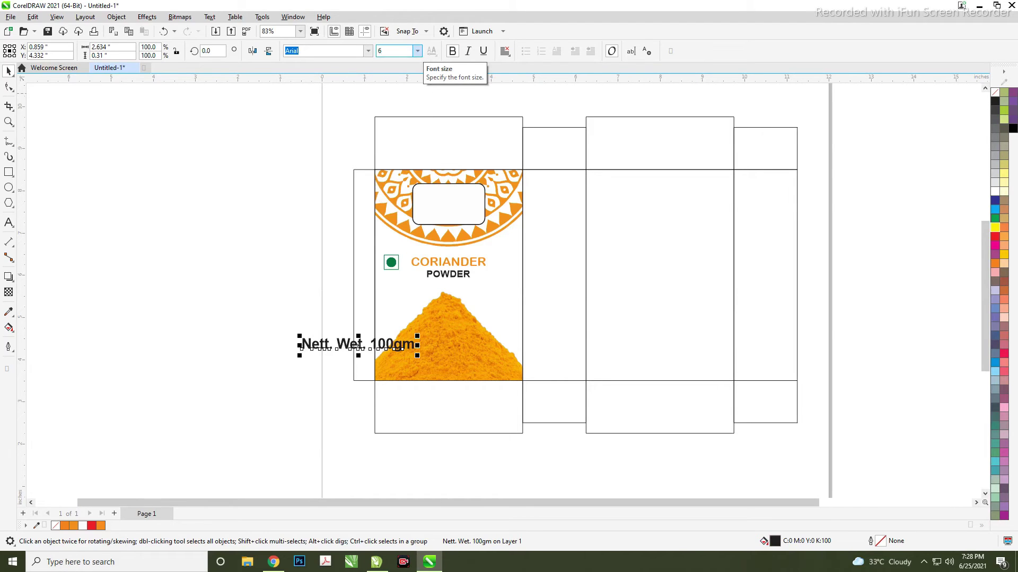
click(417, 51)
text(8)
key(Return)
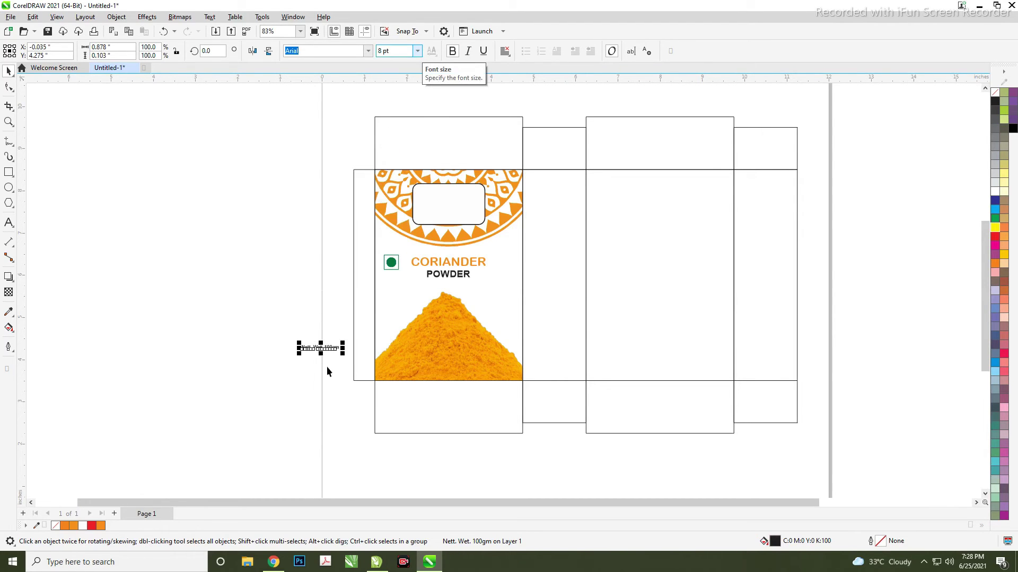
drag(324, 348, 409, 378)
click(193, 352)
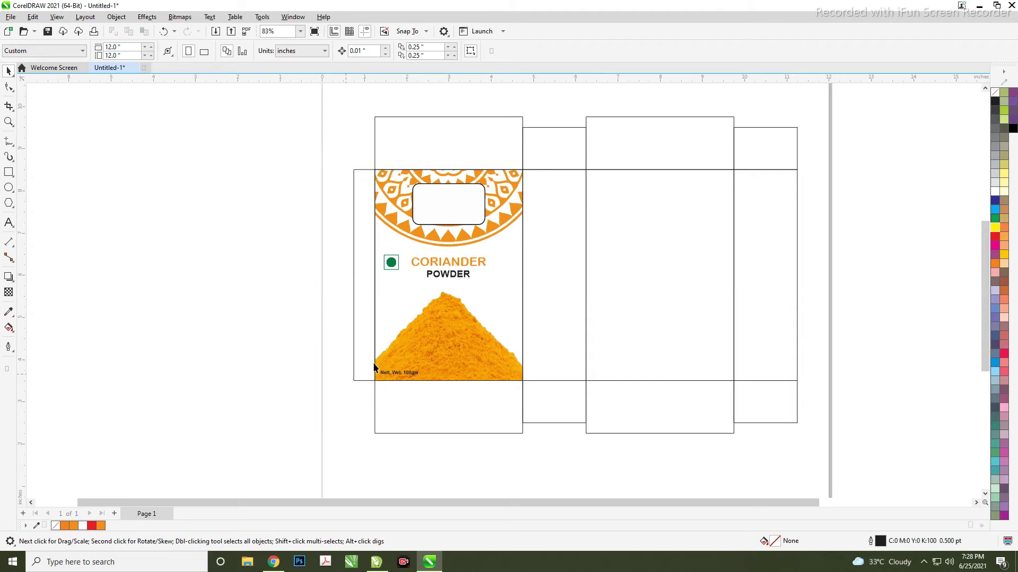
- Search Chrome images for "100 organic logo"
click(272, 563)
drag(141, 71, 102, 82)
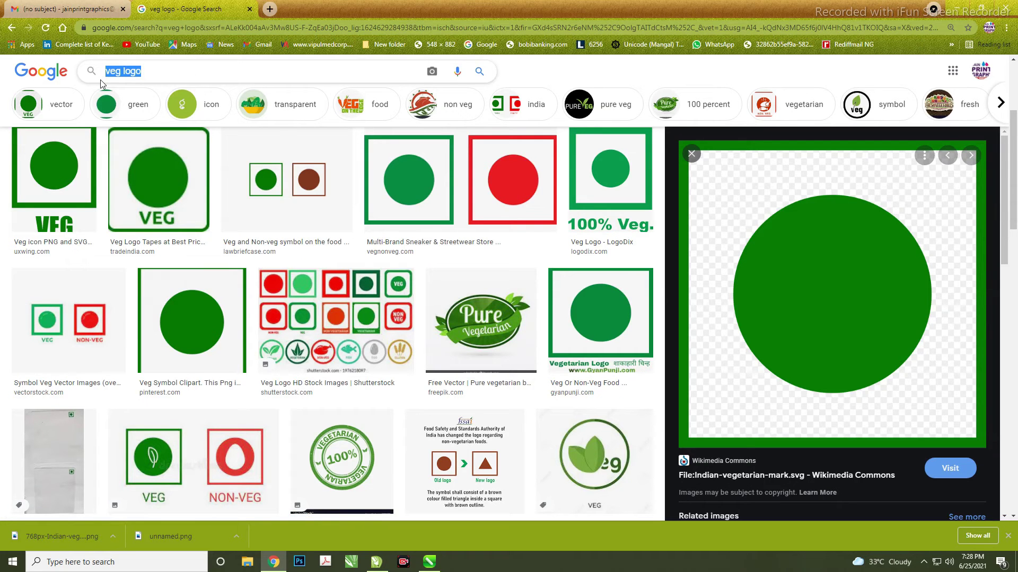
text(100)
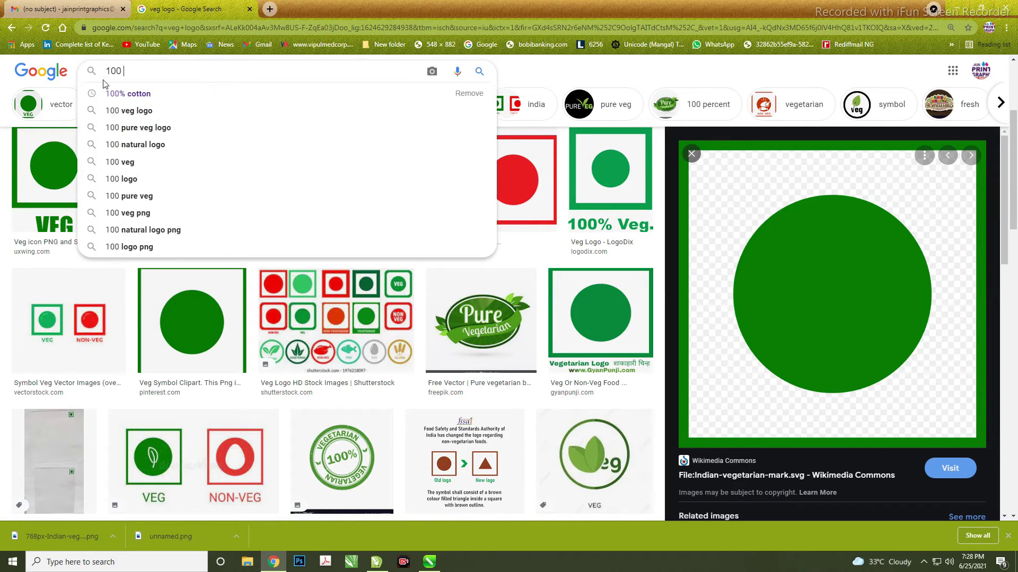
text( or)
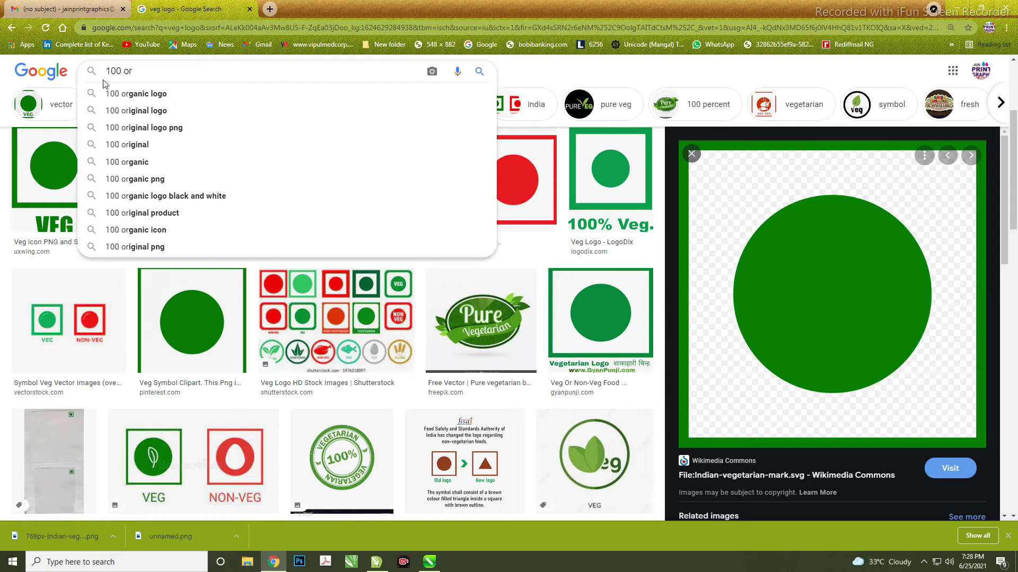
key(Down)
key(Return)
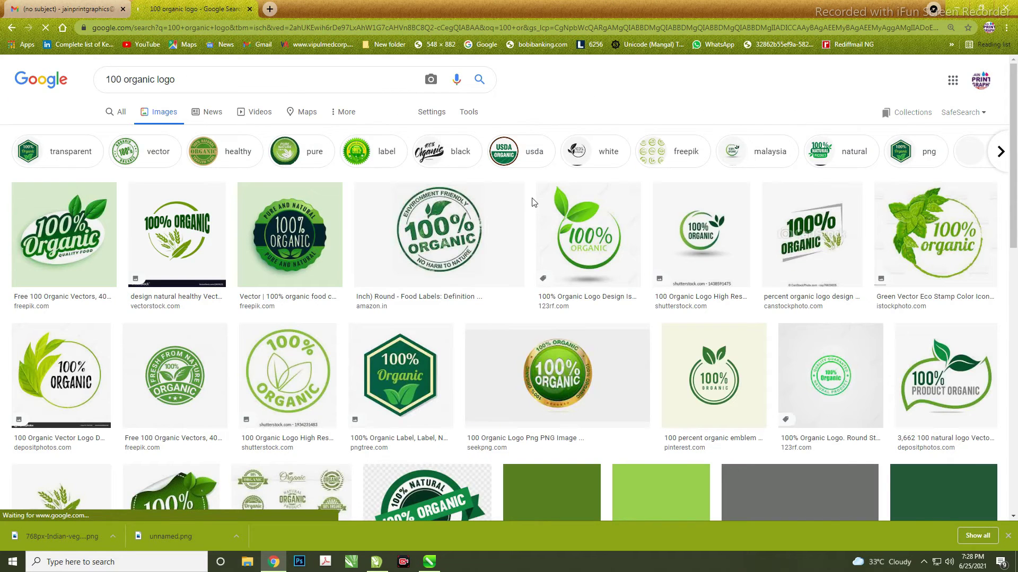
- Preview the 100% Organic, 100 Vegan and 100% Natural Product results
scroll(689, 329, down, 1)
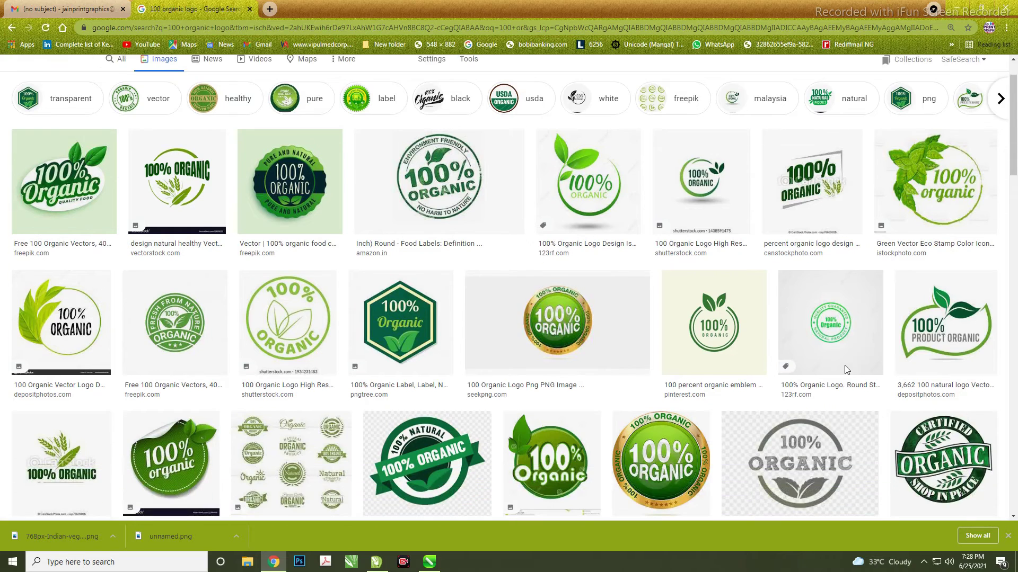
click(85, 178)
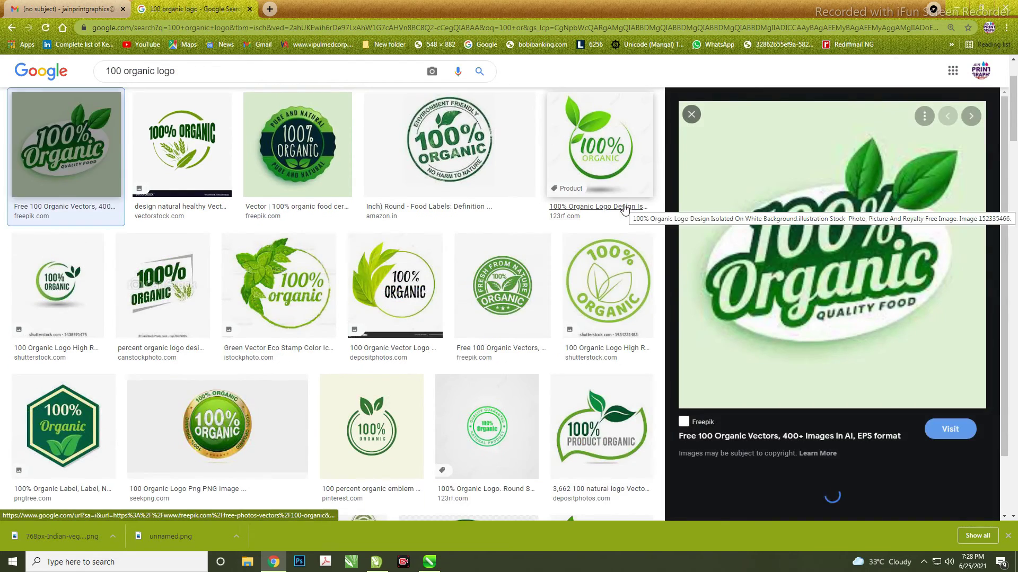
scroll(790, 208, down, 4)
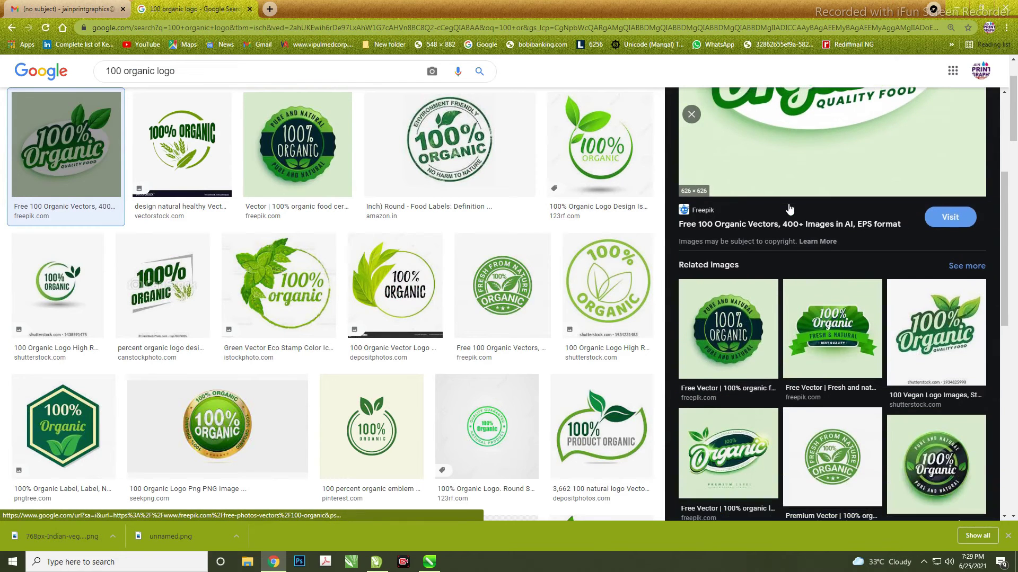
click(904, 319)
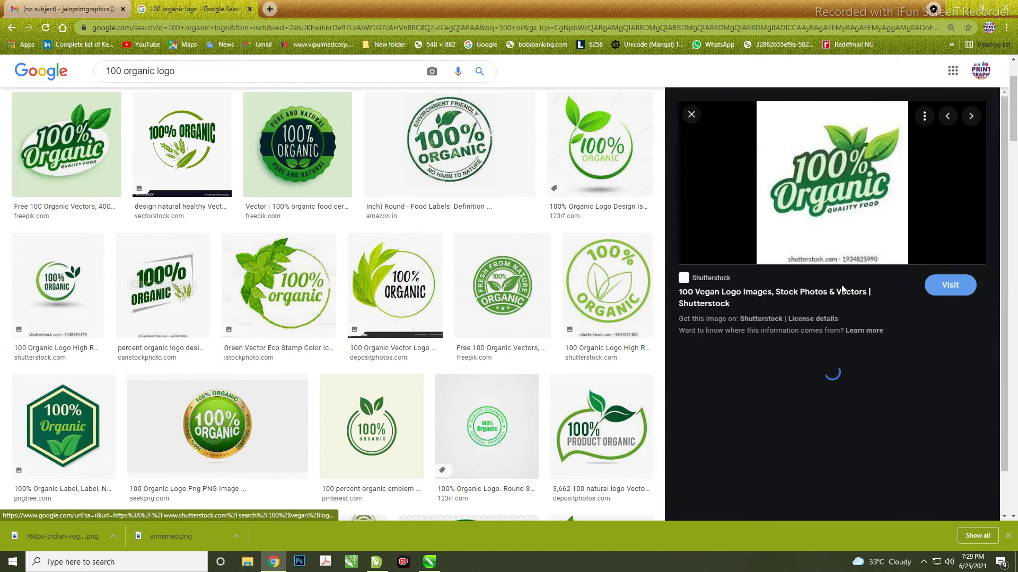
scroll(847, 297, down, 3)
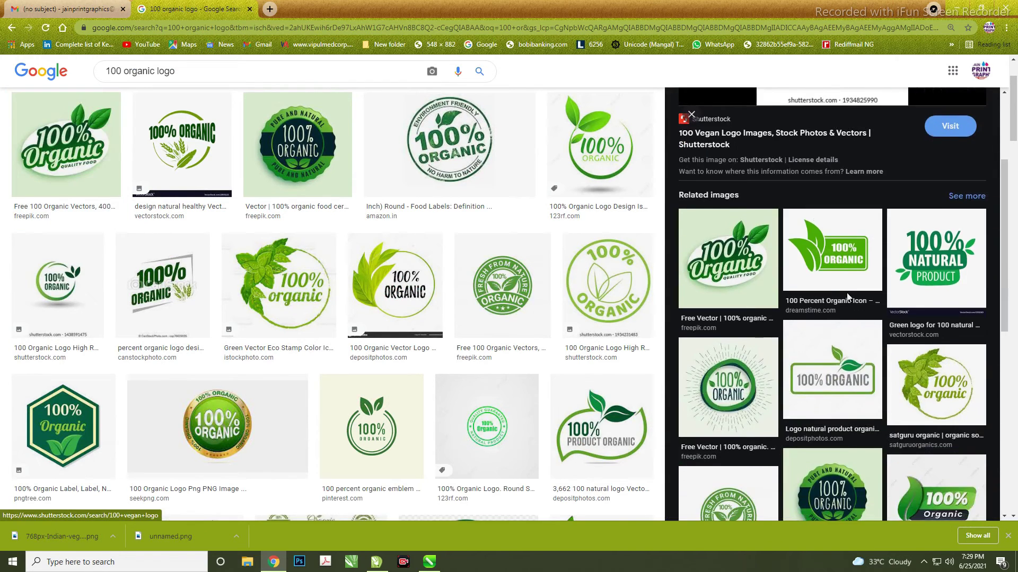
click(926, 278)
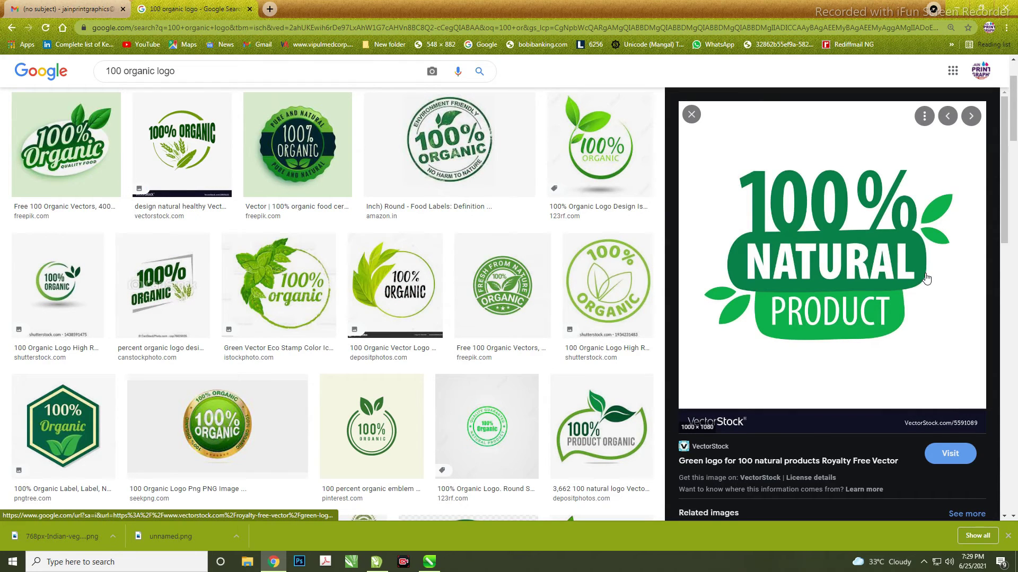
scroll(530, 185, down, 2)
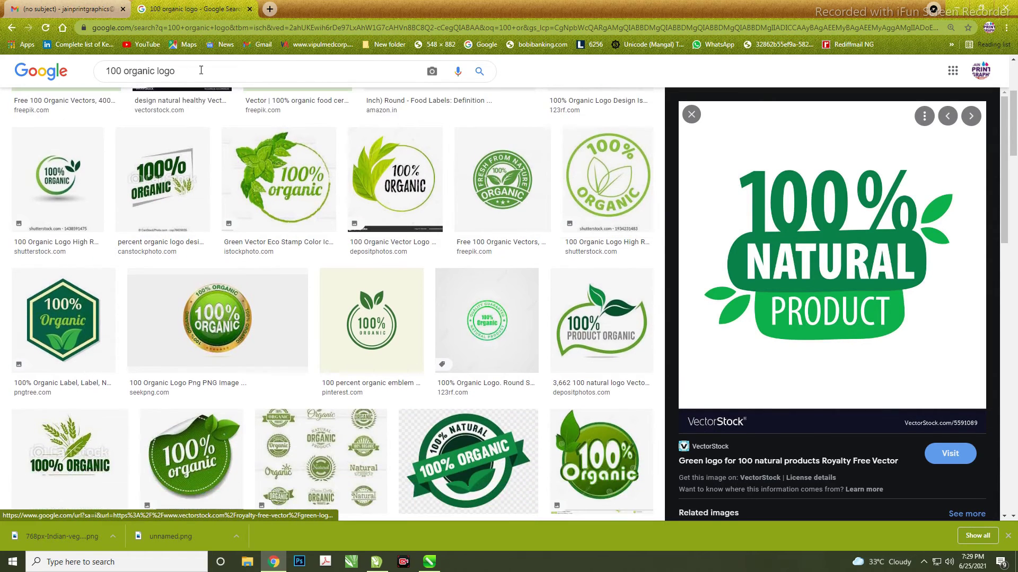
- Change the image search to "100 organic png"
click(201, 70)
key(BackSpace)
key(BackSpace)
key(BackSpace)
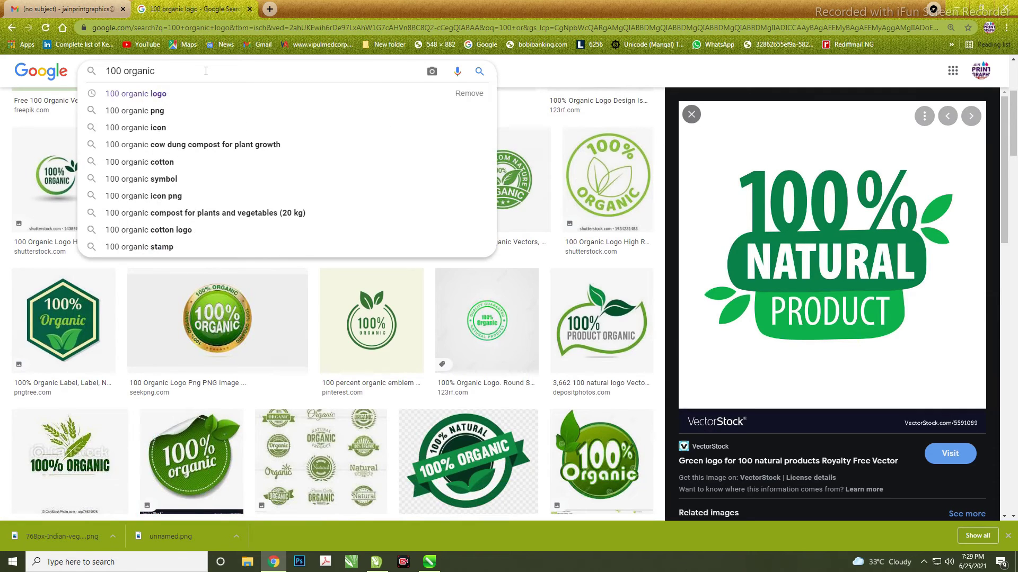
text(n)
key(BackSpace)
text(png)
key(Return)
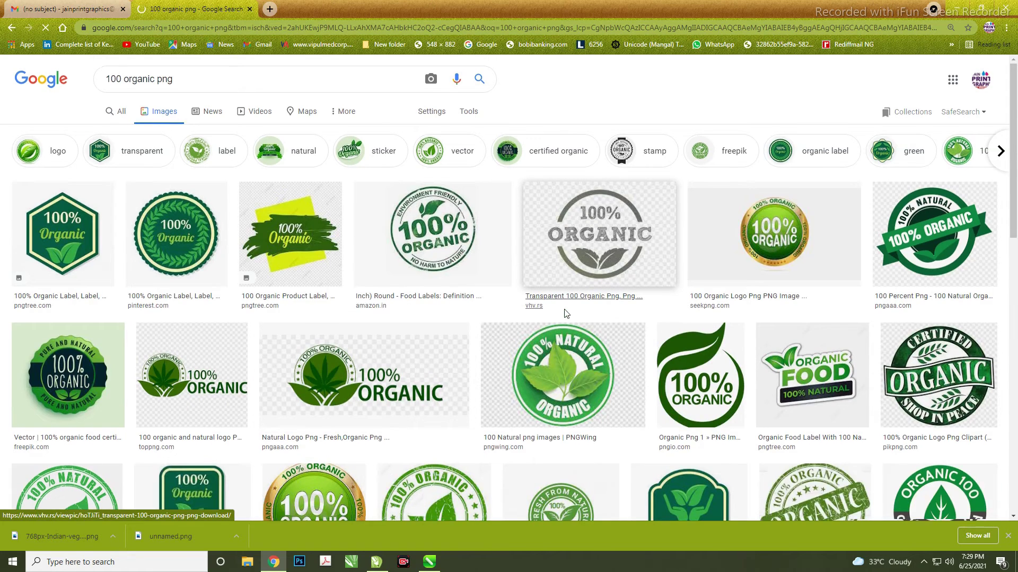
- Preview the Organic Food label and the Fresh from Nature organic badge
scroll(565, 313, down, 1)
scroll(565, 313, down, 1)
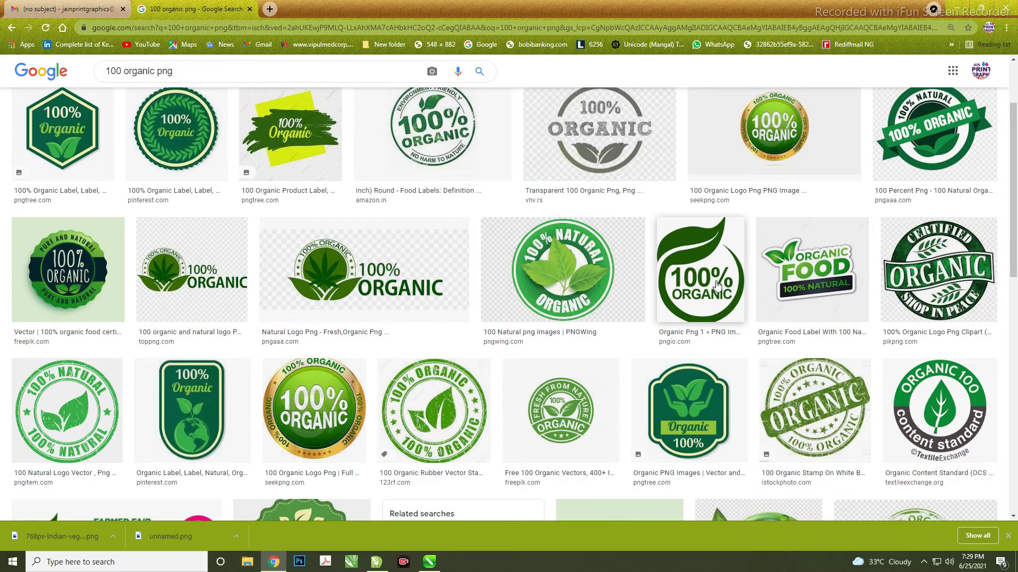
click(808, 290)
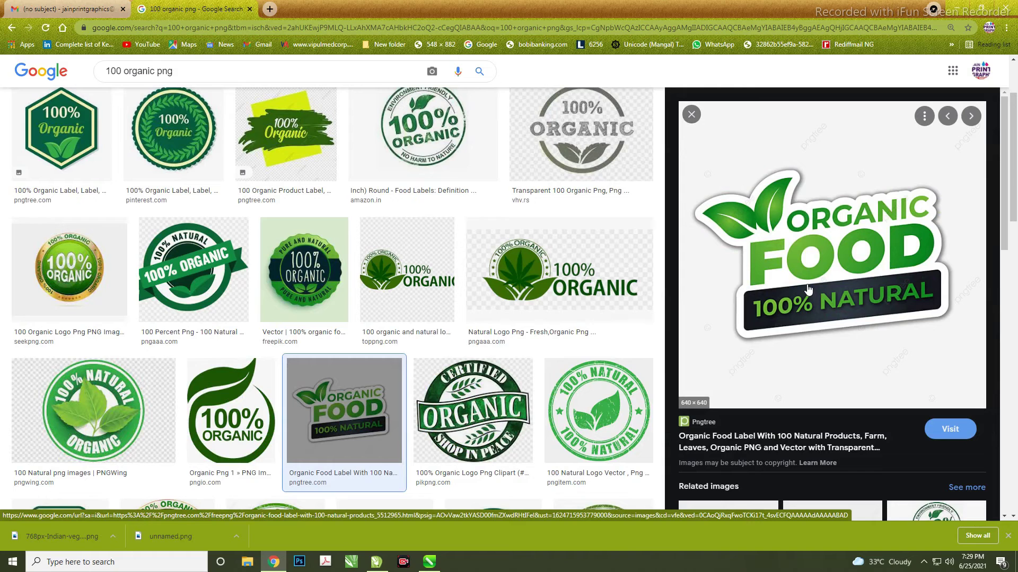
scroll(807, 289, down, 5)
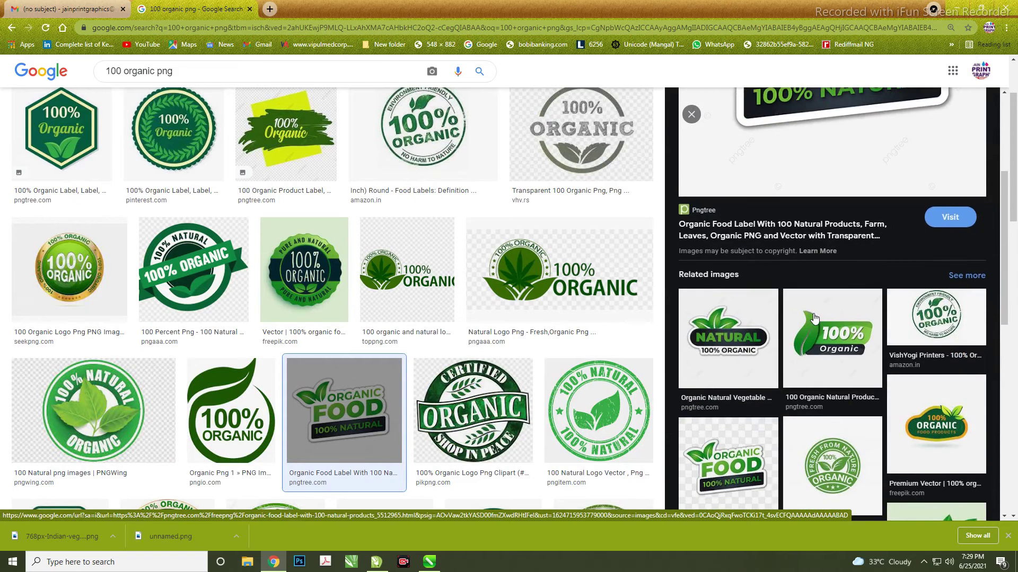
scroll(857, 316, down, 2)
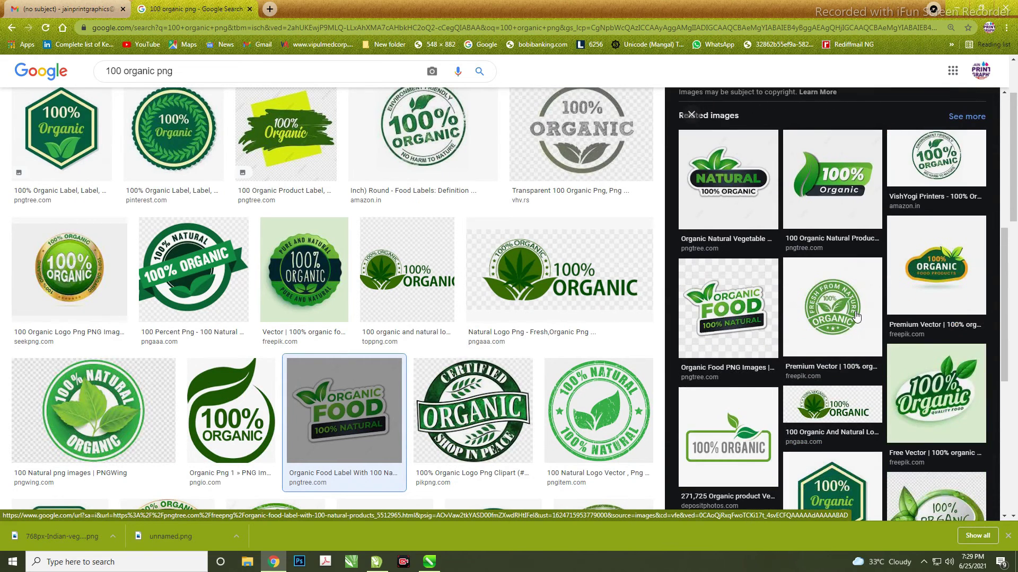
click(857, 316)
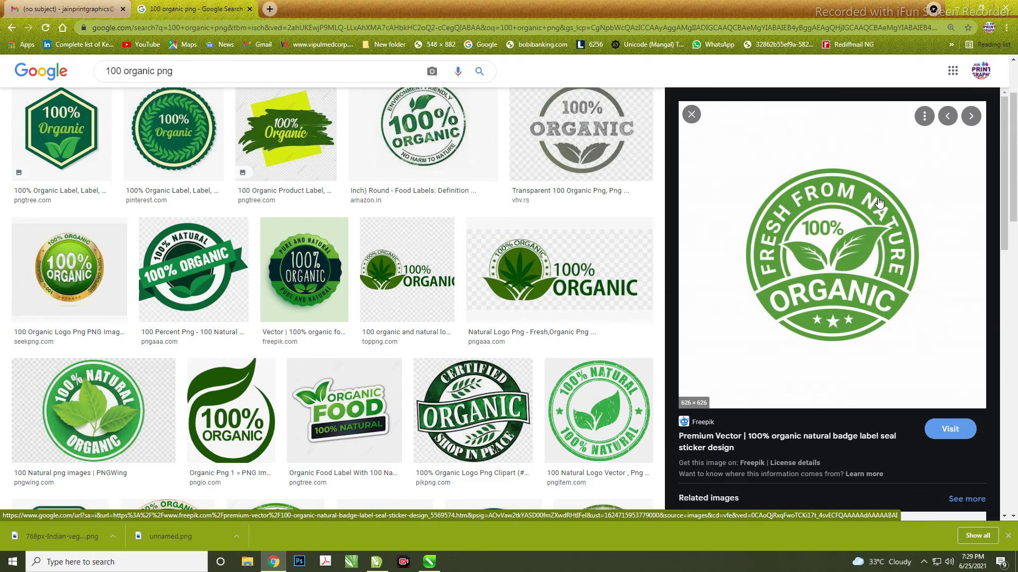
- Copy the Fresh from Nature badge image and return to the spice box design
right_click(828, 170)
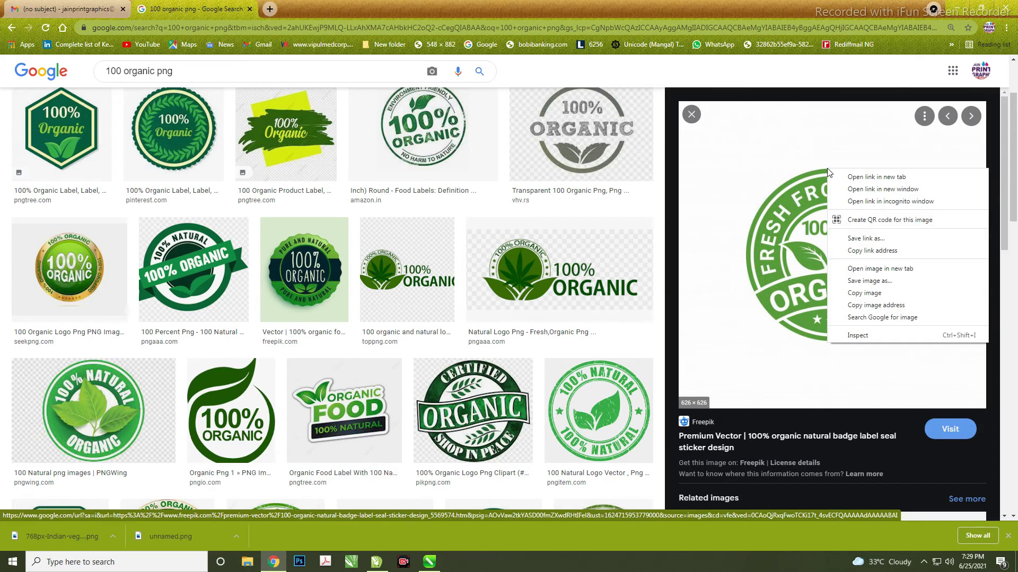
click(865, 281)
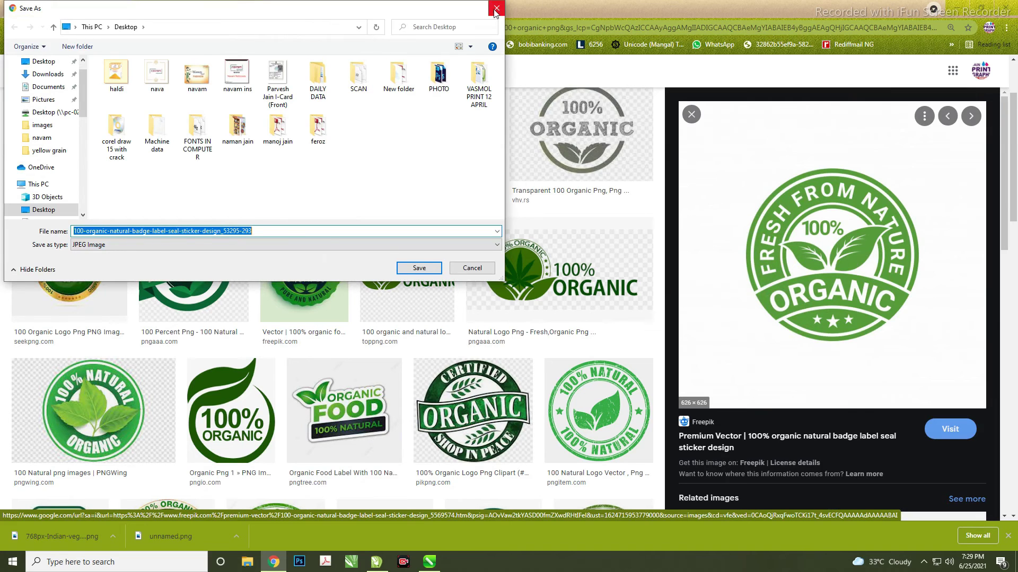
click(496, 8)
right_click(811, 184)
click(827, 323)
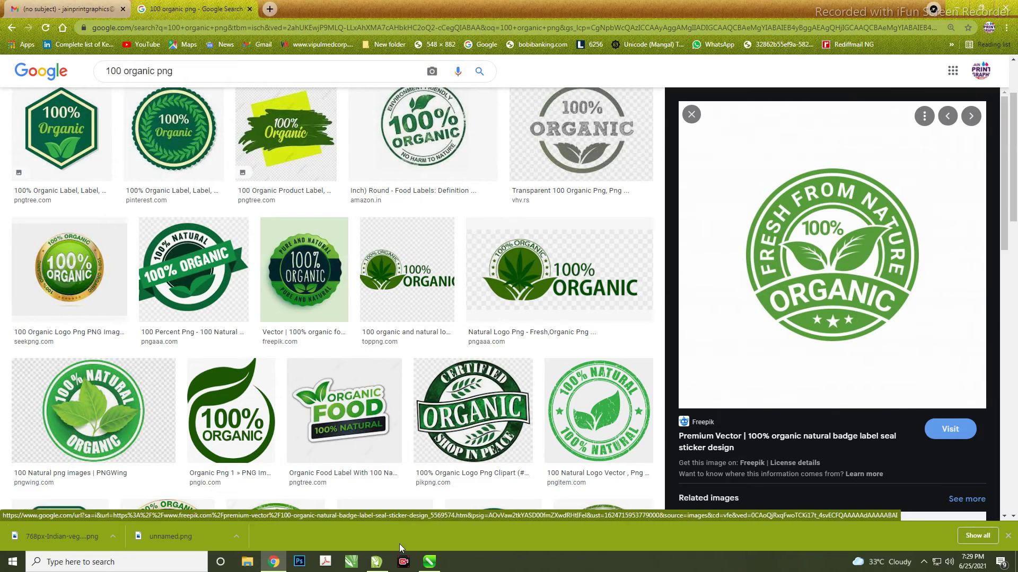
click(429, 562)
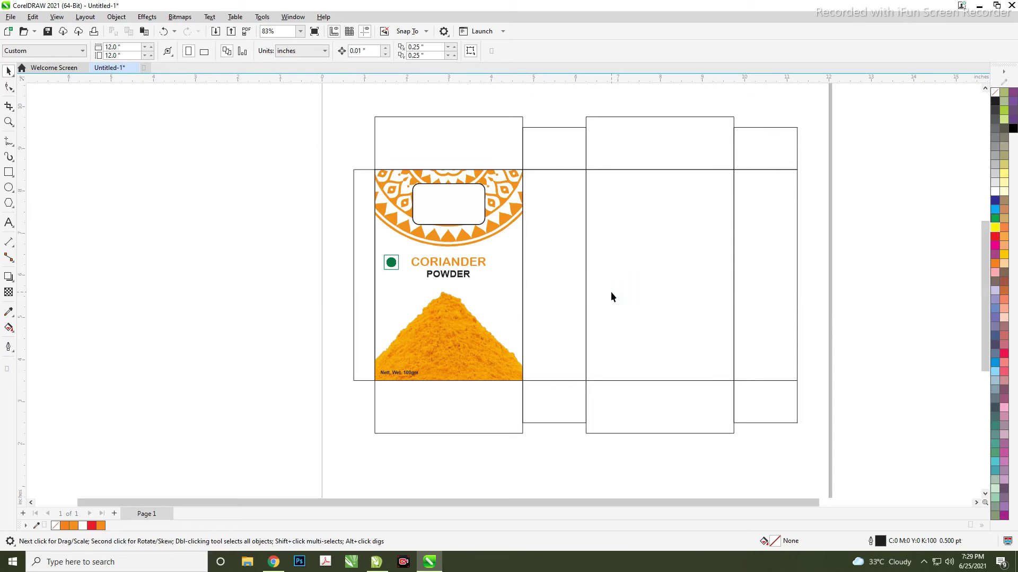
- Paste the organic badge, shrink it and move it left of the page
key(ctrl+v)
mouse_move(763, 89)
mouse_down()
mouse_move(720, 203)
mouse_move(692, 221)
mouse_up()
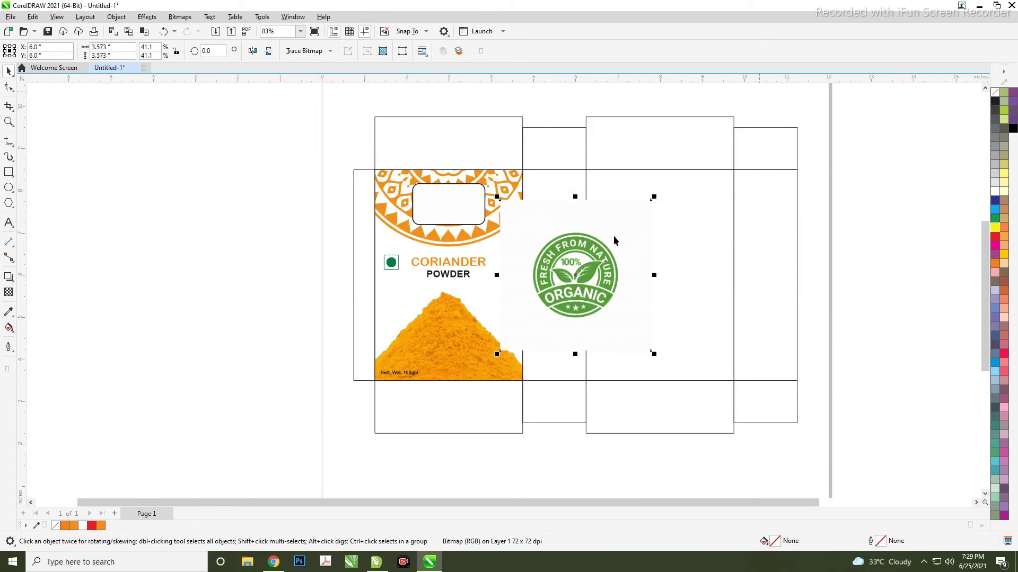
drag(604, 234, 259, 217)
- Draw an ellipse over the badge, sized toward its round edge
key(F7)
drag(171, 211, 252, 307)
drag(169, 311, 170, 310)
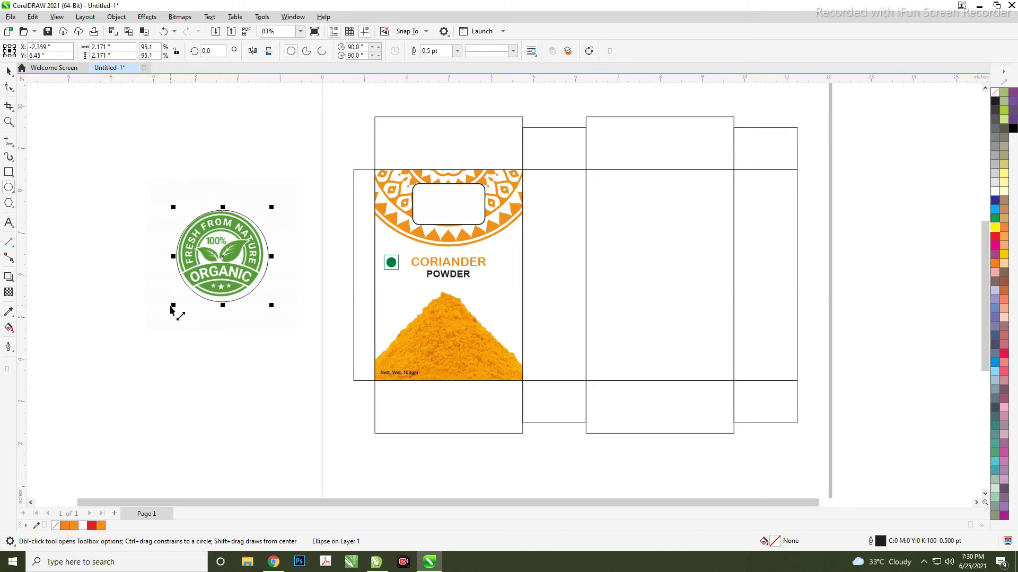
- Tighten the circle to hug the badge's round edge
scroll(146, 257, up, 1)
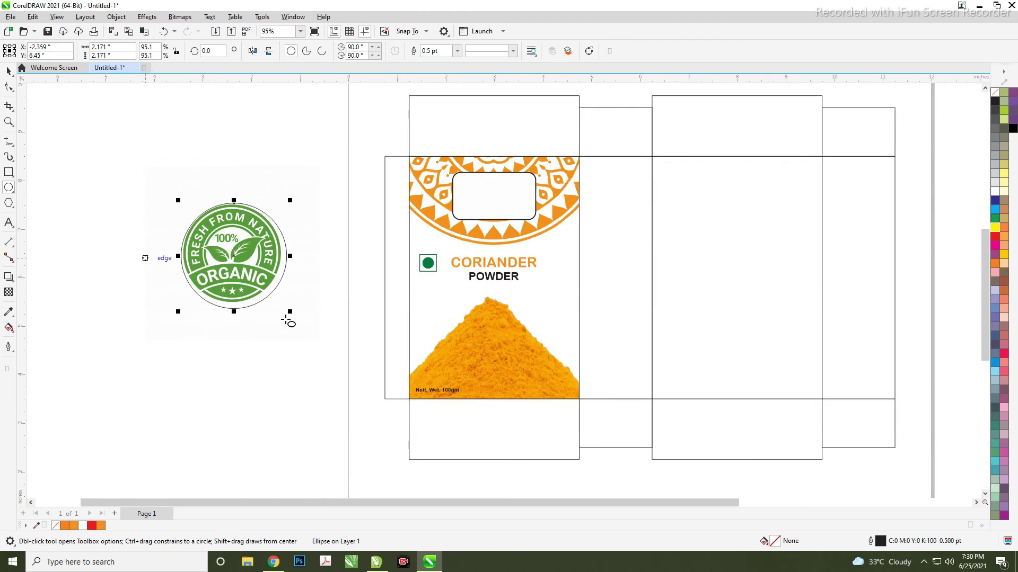
drag(290, 312, 285, 310)
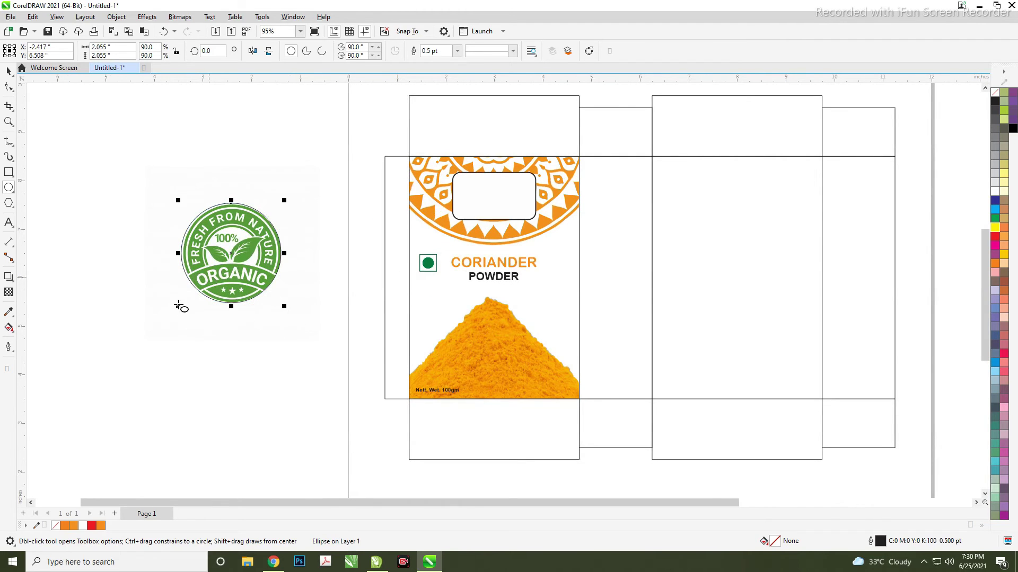
drag(179, 306, 181, 313)
scroll(202, 268, up, 1)
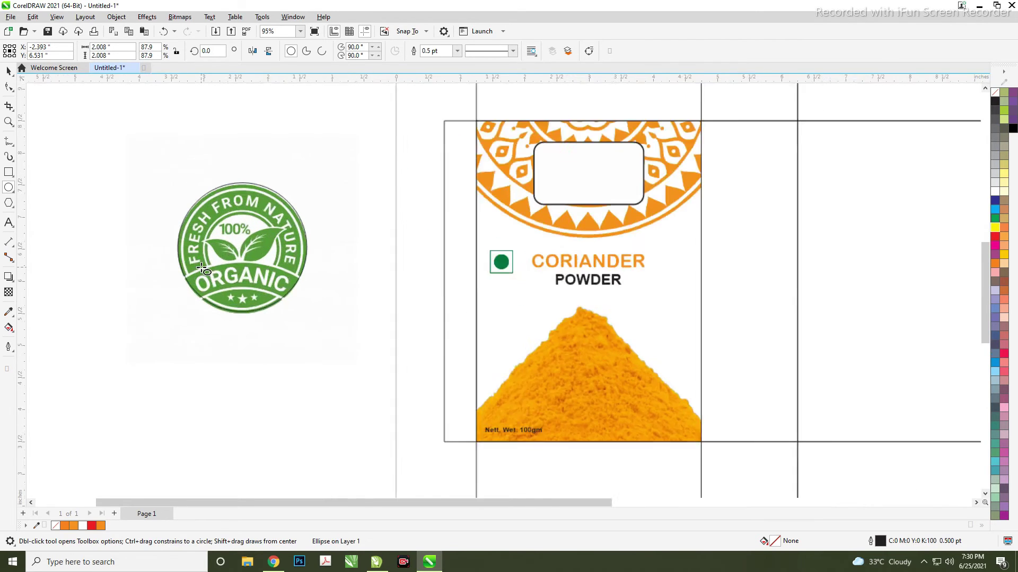
scroll(202, 268, up, 1)
- Select the badge image alone and choose PowerClip Inside
key(space)
shift+click(322, 195)
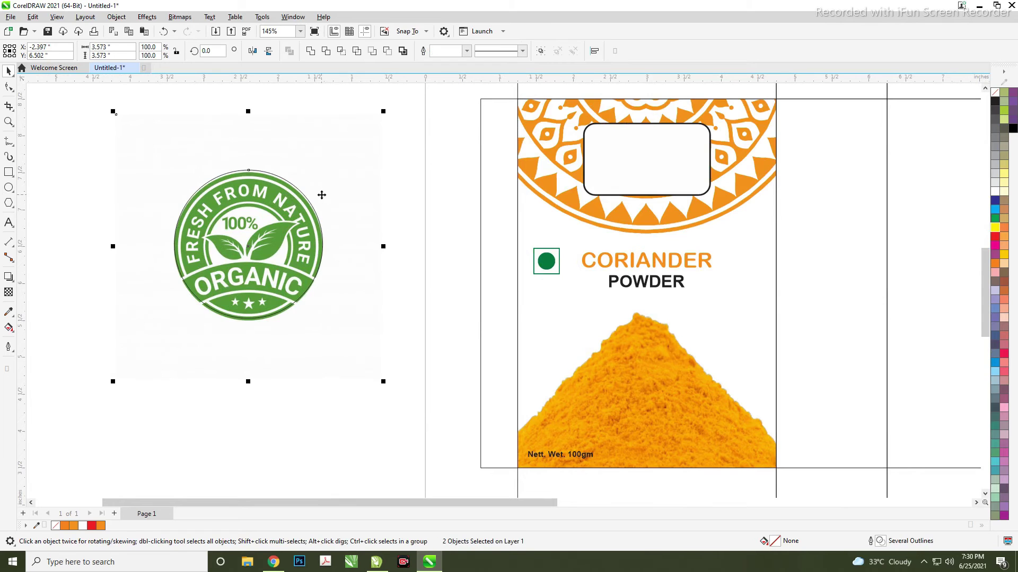
click(205, 395)
click(230, 340)
right_click(162, 337)
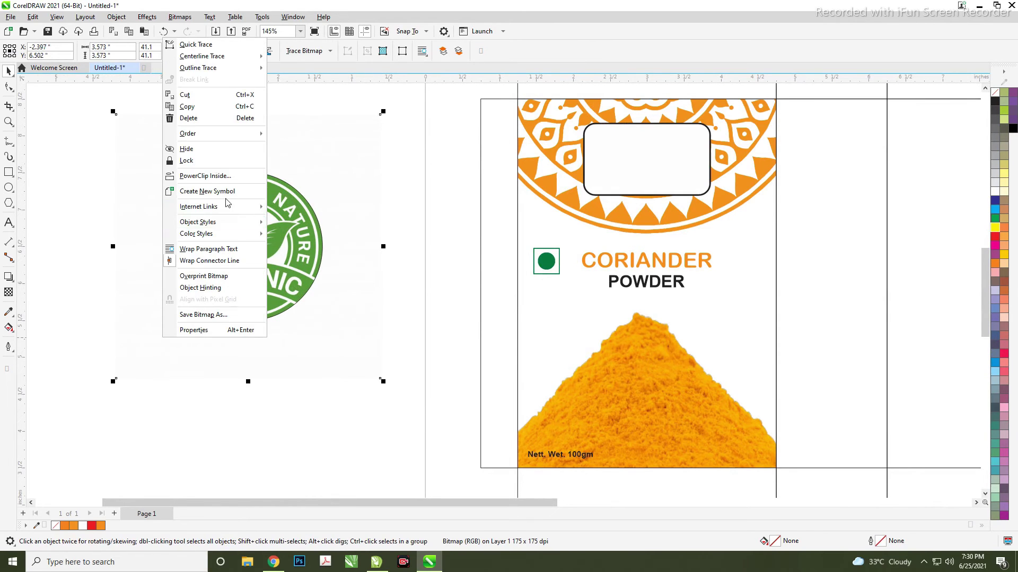
click(206, 175)
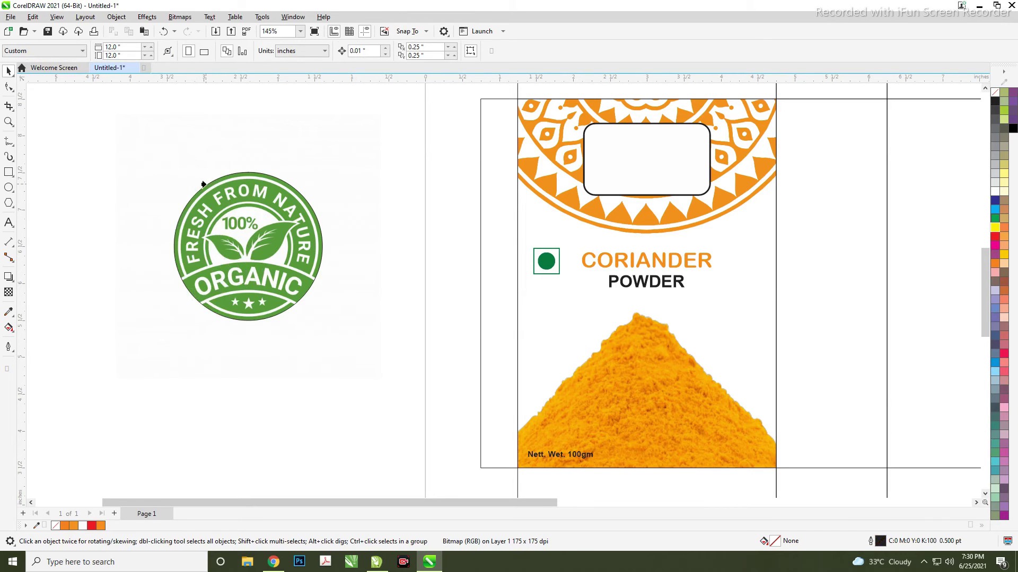
- PowerClip the badge inside the circle and remove the circle's outline
click(203, 184)
click(496, 311)
click(243, 172)
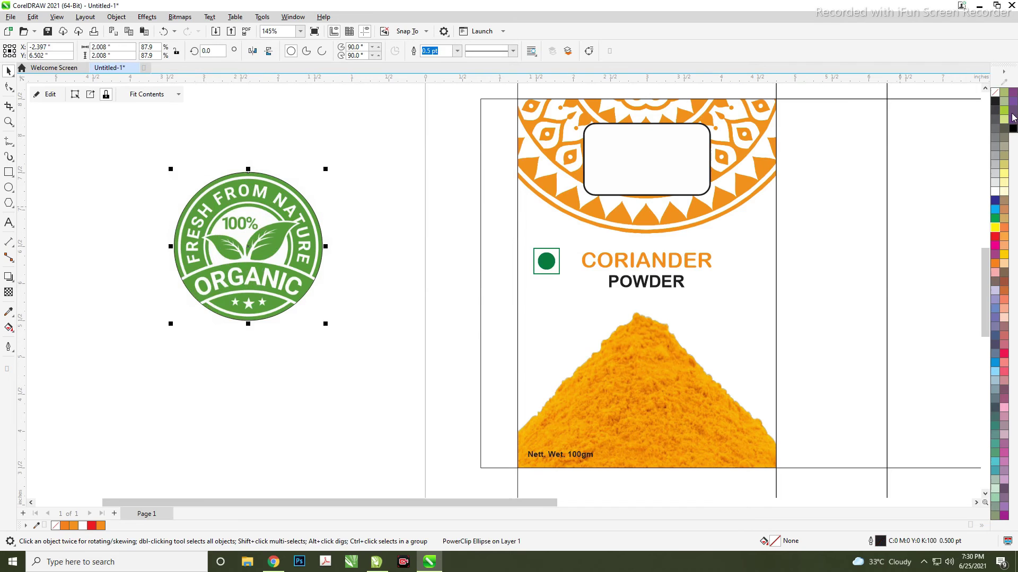
right_click(995, 95)
click(935, 98)
- Shrink the circular badge and place it beside POWDER on the front panel
scroll(252, 262, down, 1)
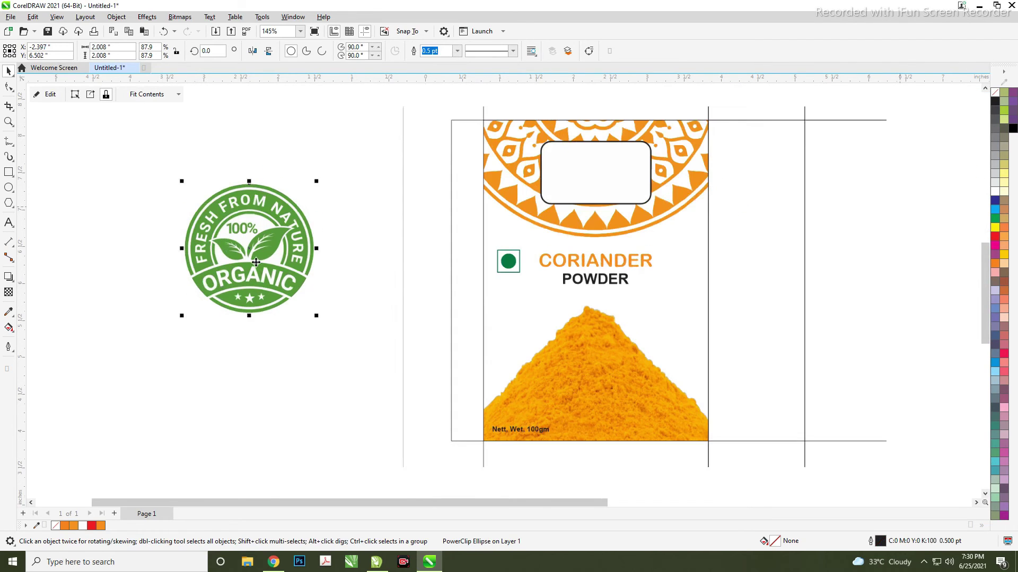
mouse_move(317, 180)
mouse_down()
mouse_move(306, 214)
mouse_move(247, 245)
mouse_move(678, 286)
mouse_move(636, 337)
mouse_up()
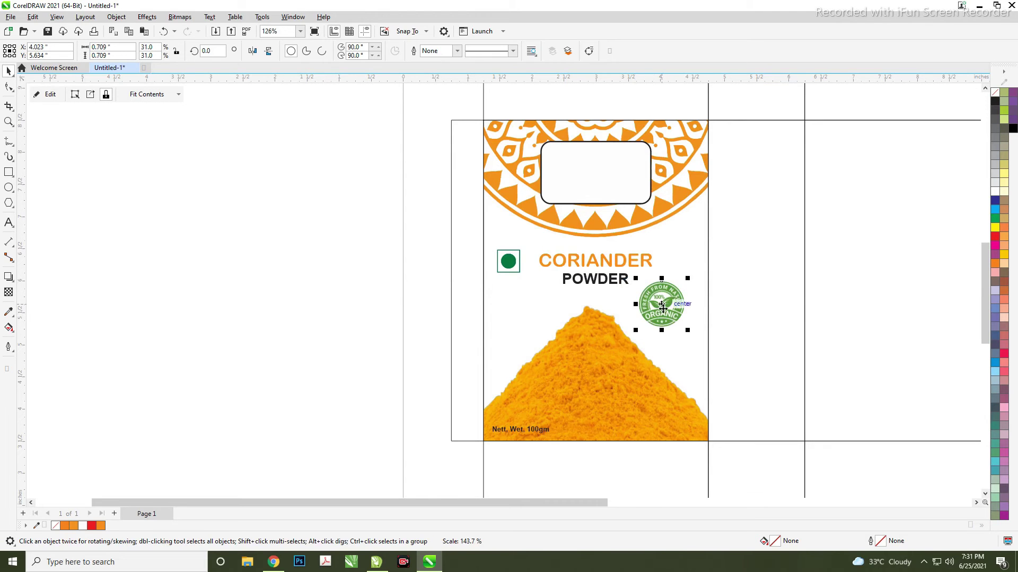
drag(648, 327, 670, 310)
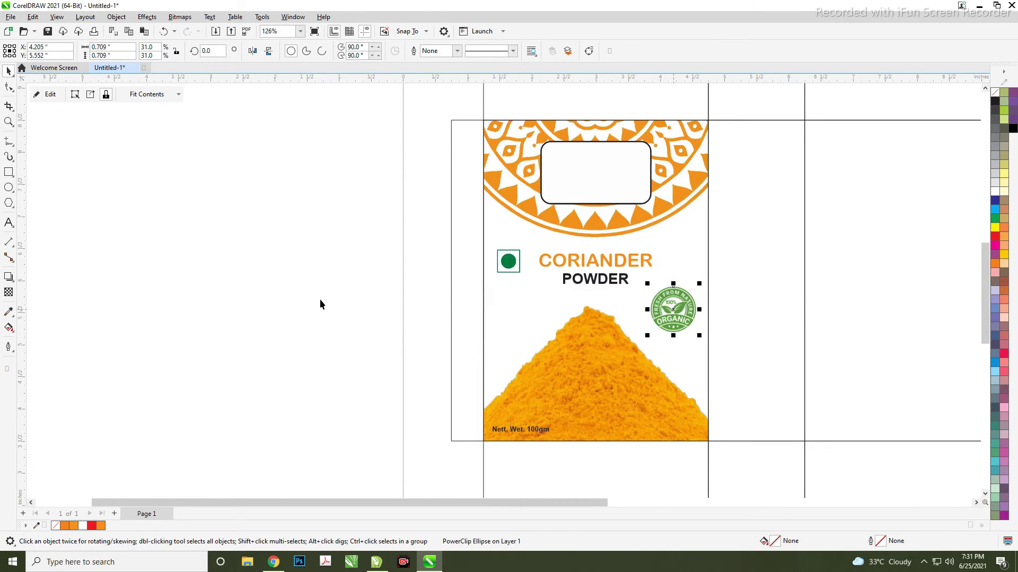
scroll(314, 301, down, 2)
scroll(314, 298, down, 1)
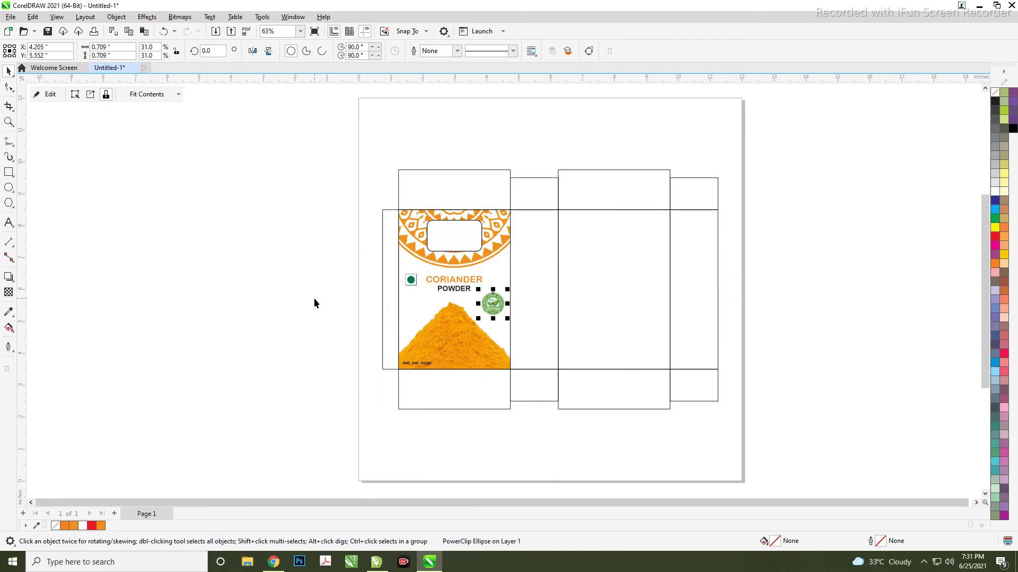
click(325, 374)
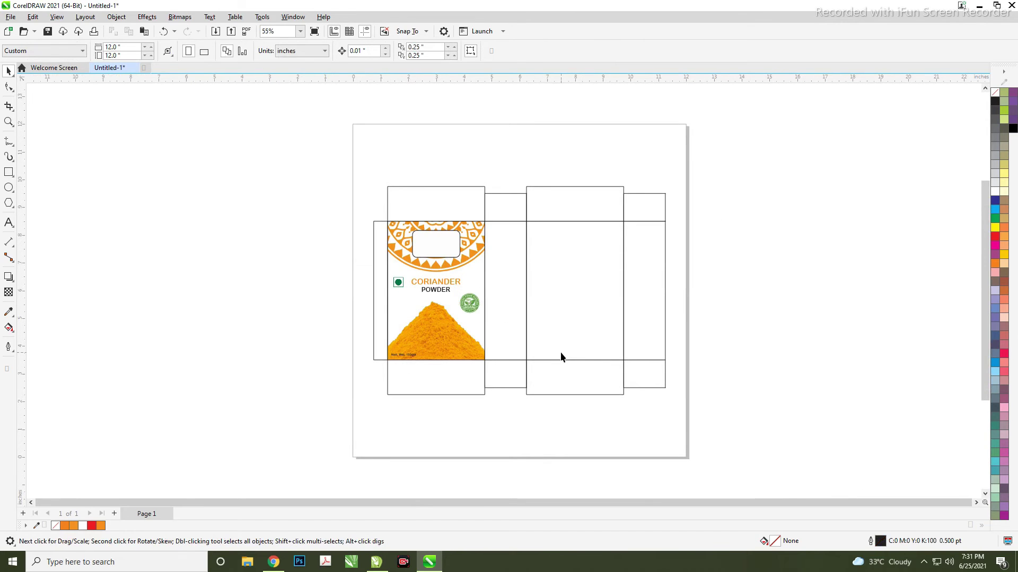
- Sample orange from the design and fill the front panel's top flap with it
click(9, 311)
click(476, 237)
click(457, 196)
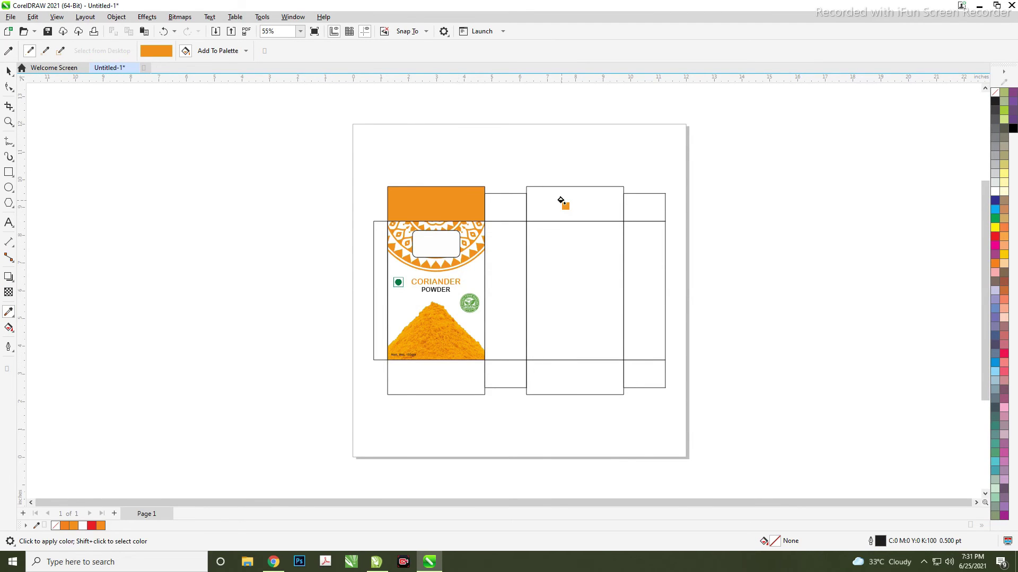
key(space)
click(462, 200)
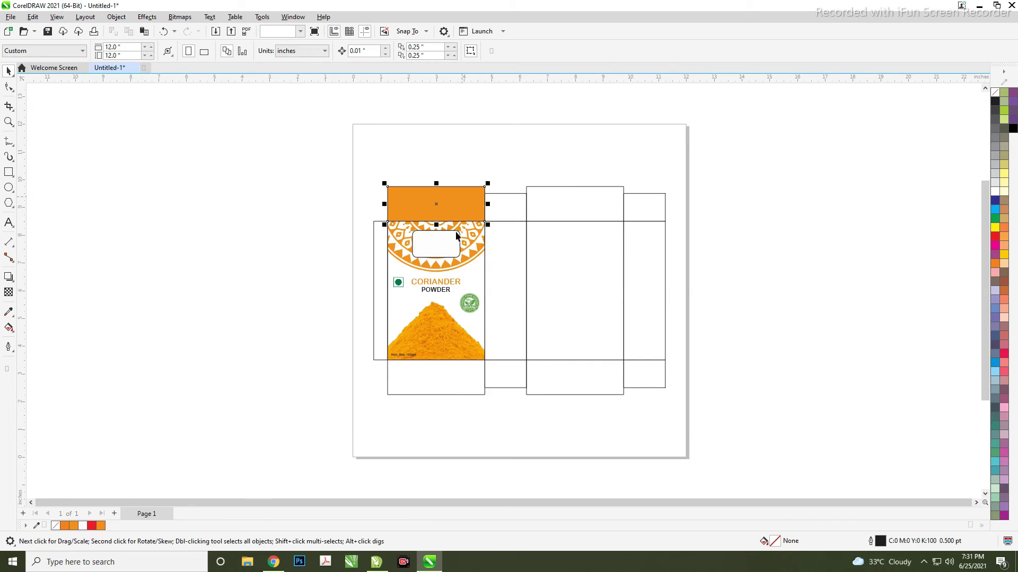
key(i)
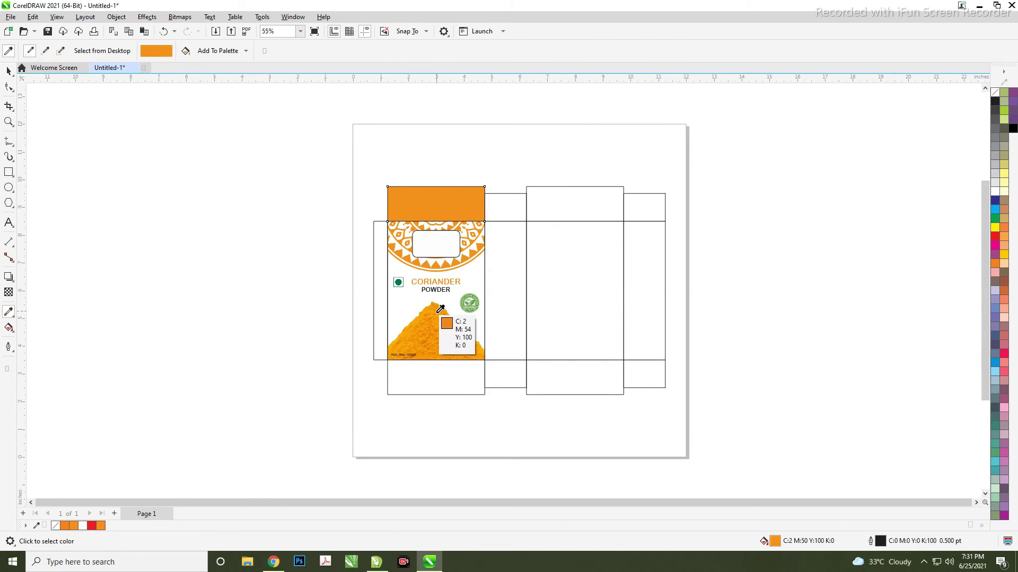
- Refill the front top flap with orange sampled from the turmeric photo
scroll(440, 309, up, 3)
scroll(437, 310, up, 2)
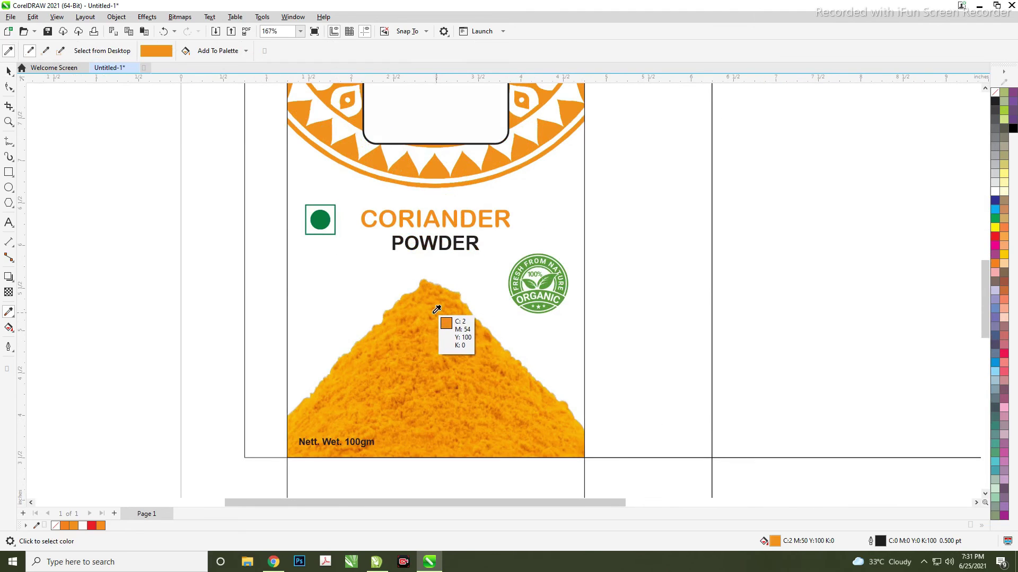
click(437, 310)
scroll(437, 310, down, 3)
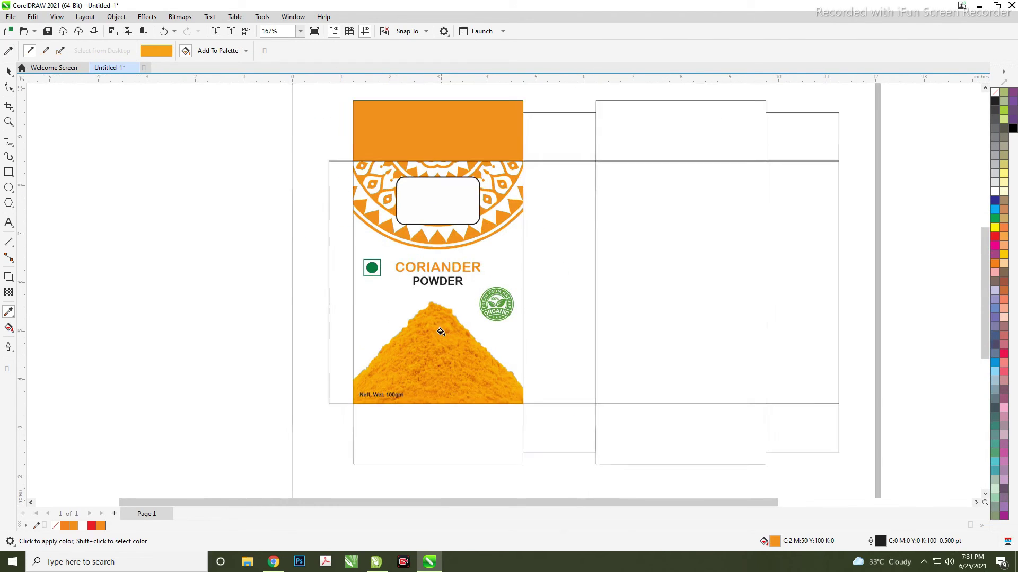
click(428, 126)
key(space)
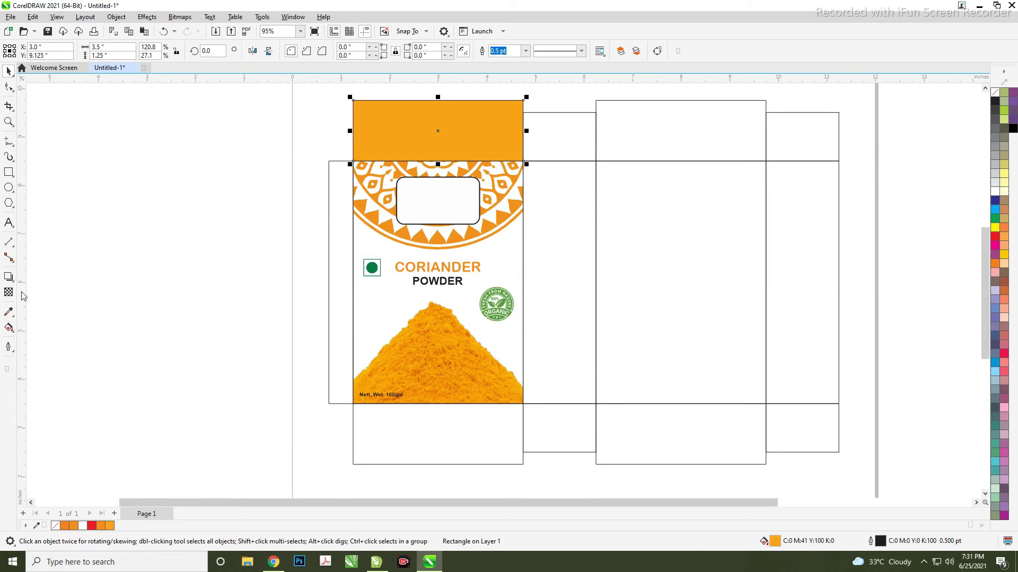
- Fill the back panel's top flap orange and Ctrl-drag a copy for the bottom flap
click(671, 130)
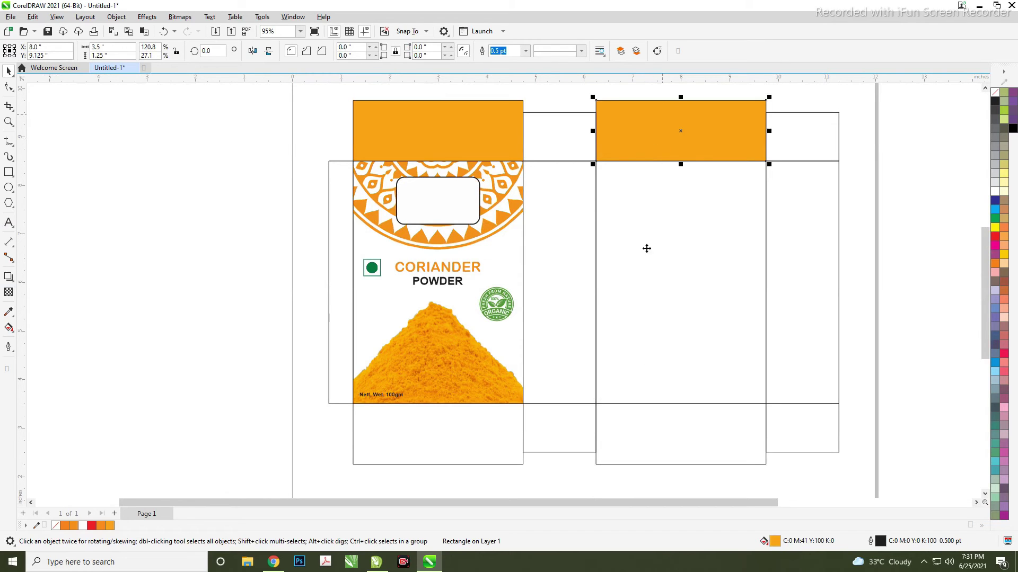
mouse_move(660, 142)
mouse_down()
mouse_move(648, 446)
mouse_move(436, 429)
mouse_up()
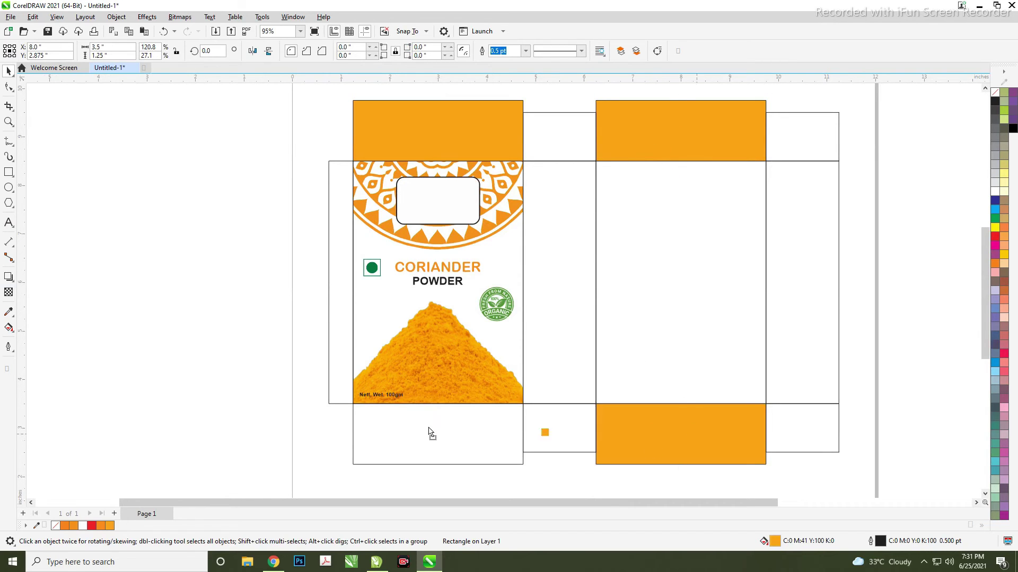
scroll(456, 285, down, 1)
scroll(456, 285, down, 1)
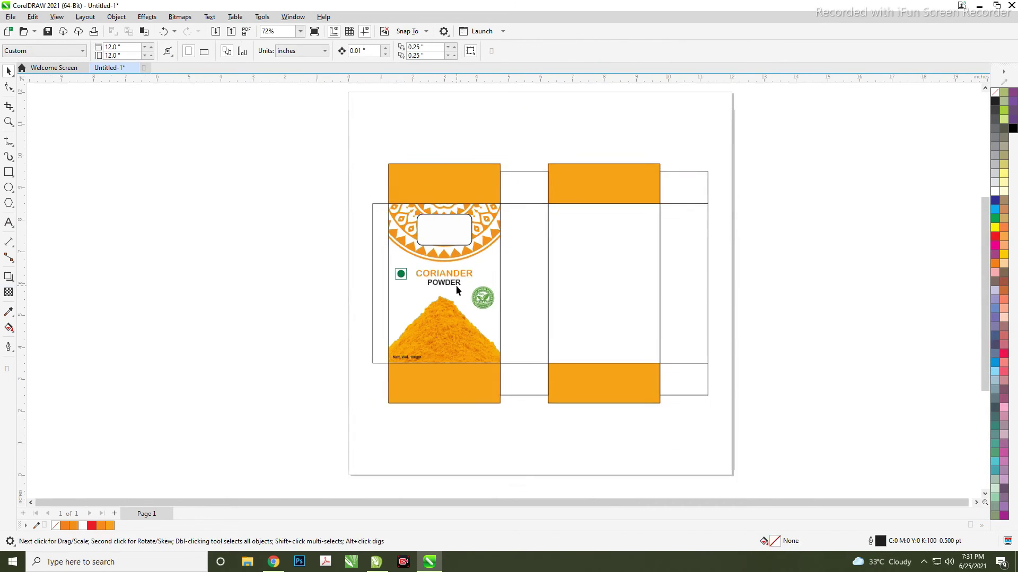
scroll(522, 287, down, 1)
scroll(529, 287, up, 1)
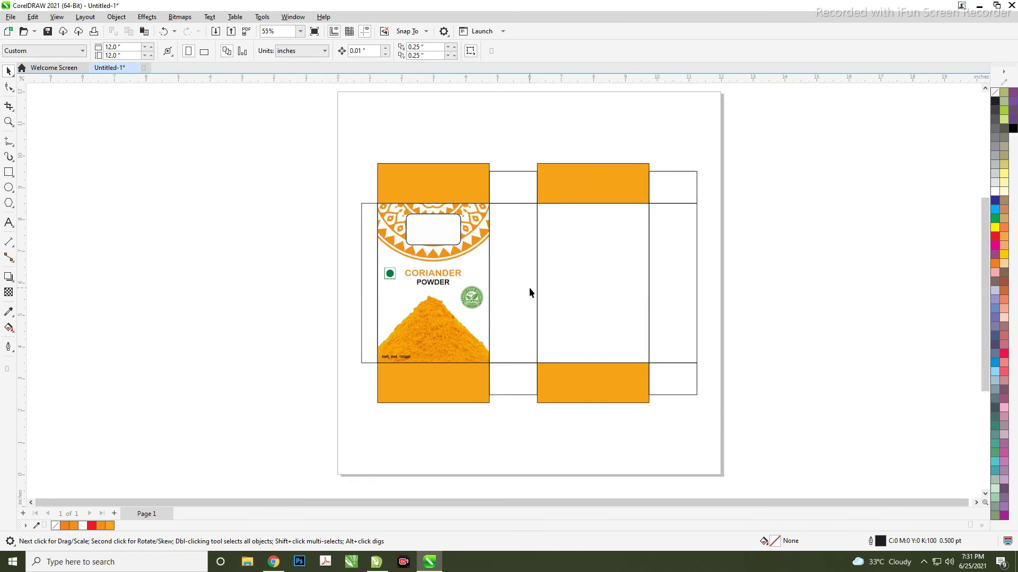
scroll(529, 287, up, 1)
- Create a text frame on the narrow side panel reading 'Marketed By:'
click(8, 229)
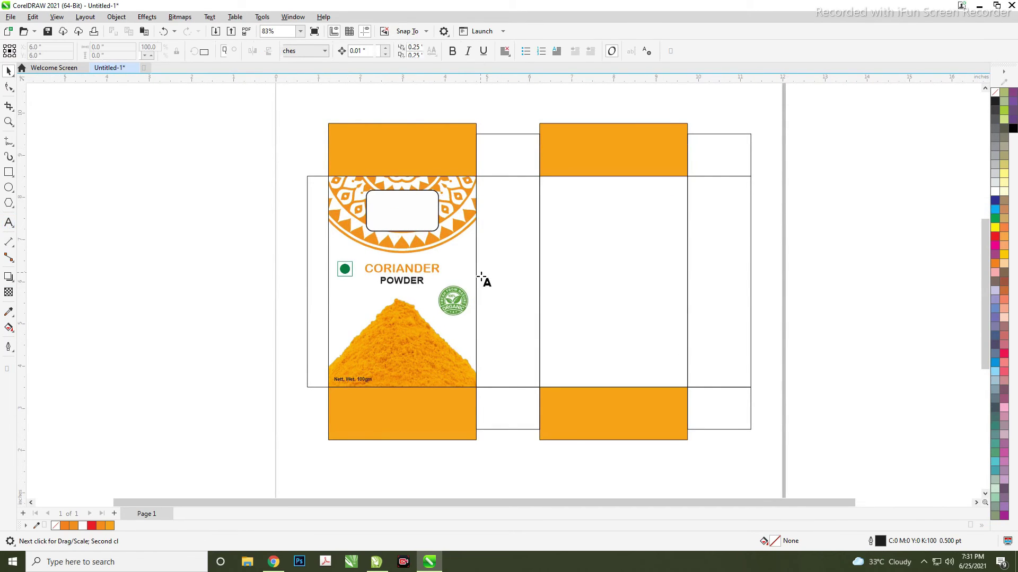
drag(484, 281, 533, 383)
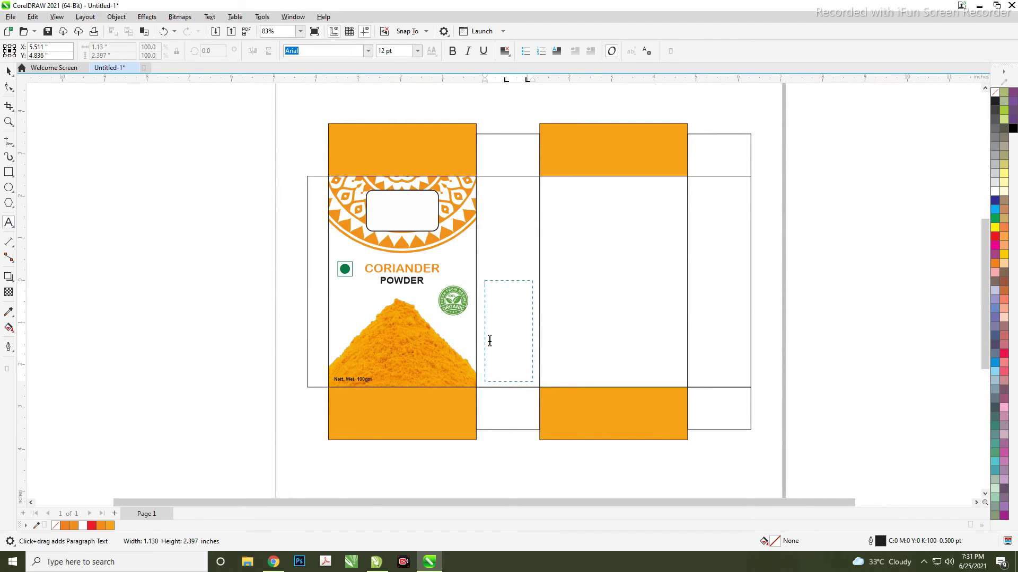
scroll(509, 311, up, 1)
scroll(509, 311, up, 1)
scroll(509, 311, up, 1)
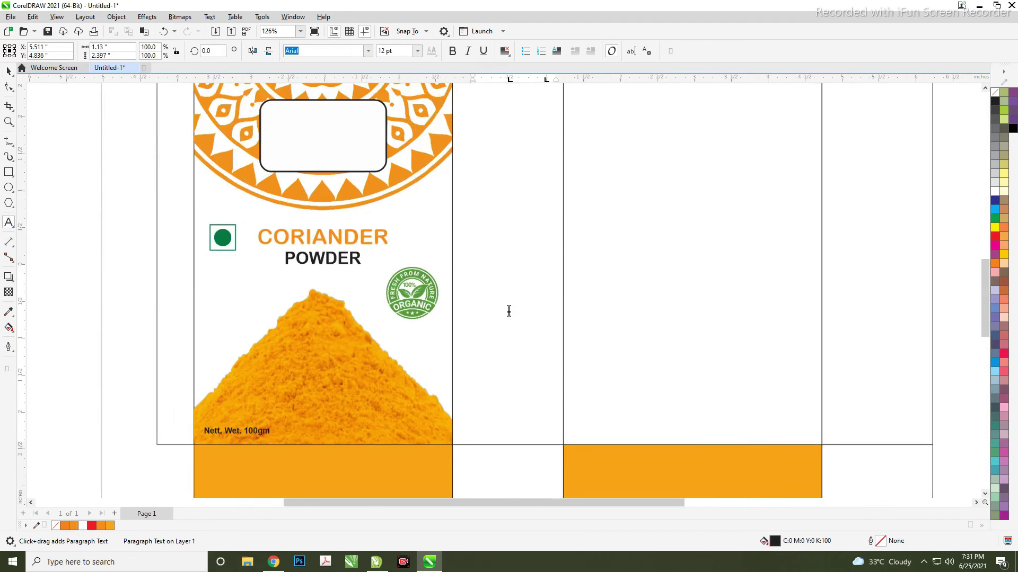
text(Marketed By:)
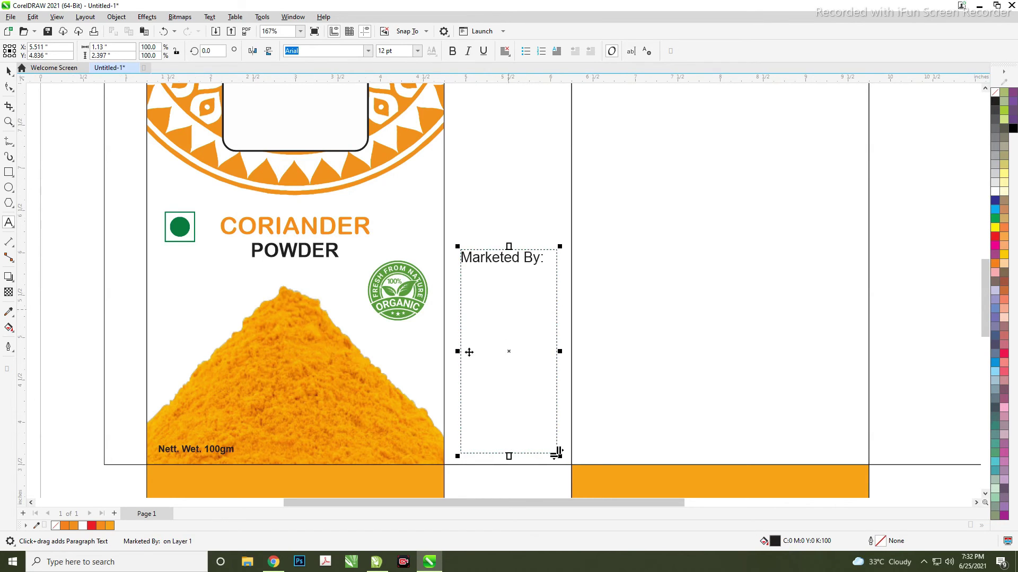
- Widen the 'Marketed By:' frame slightly and centre it on the side panel
drag(458, 352, 449, 363)
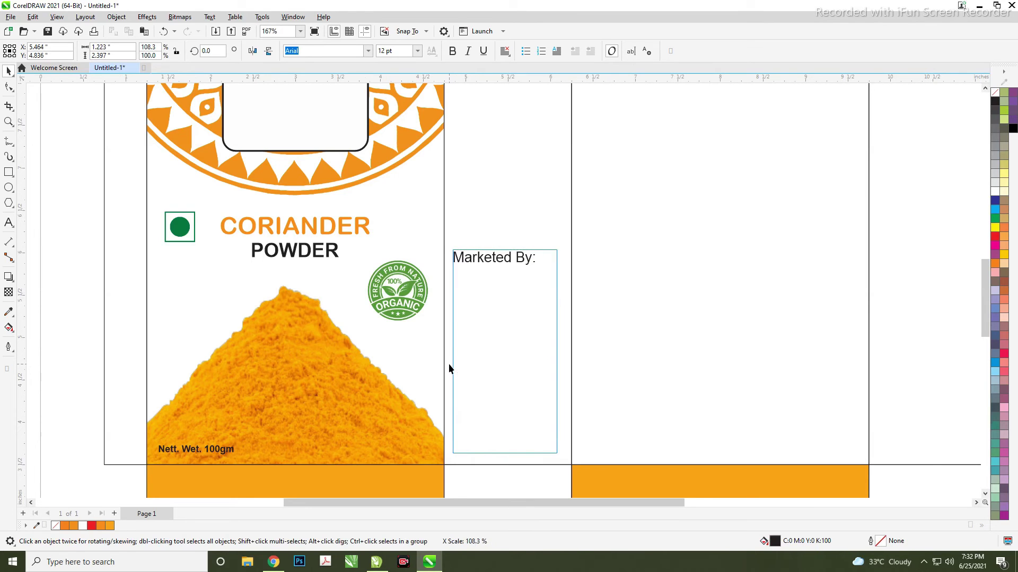
shift+click(515, 466)
key(c)
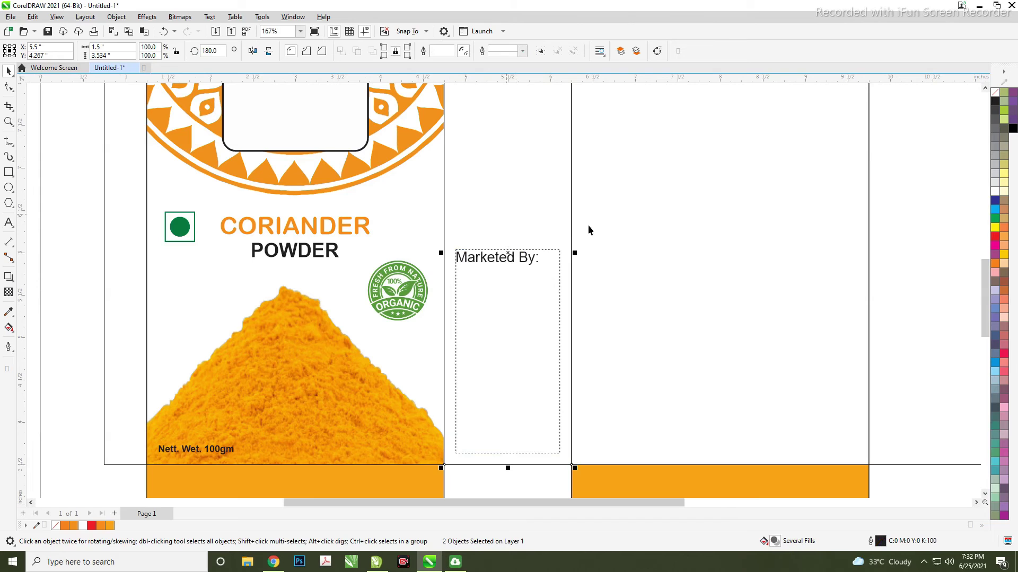
- Add 'Price', 'Ph.:' and 'E-mail:' lines beneath 'Marketed By:' in the text frame
click(588, 229)
double_click(528, 258)
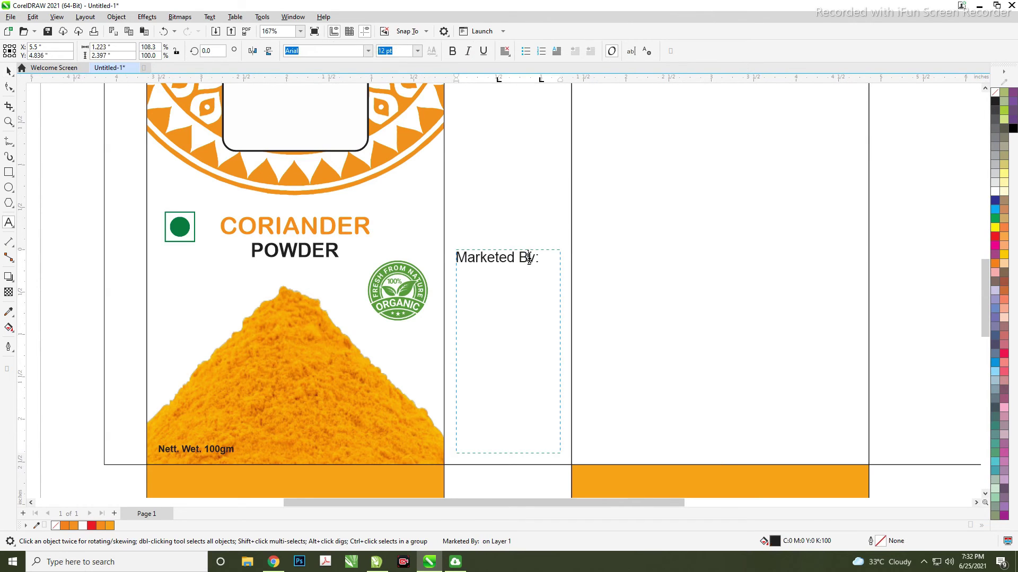
key(Return)
text(Price)
key(Return)
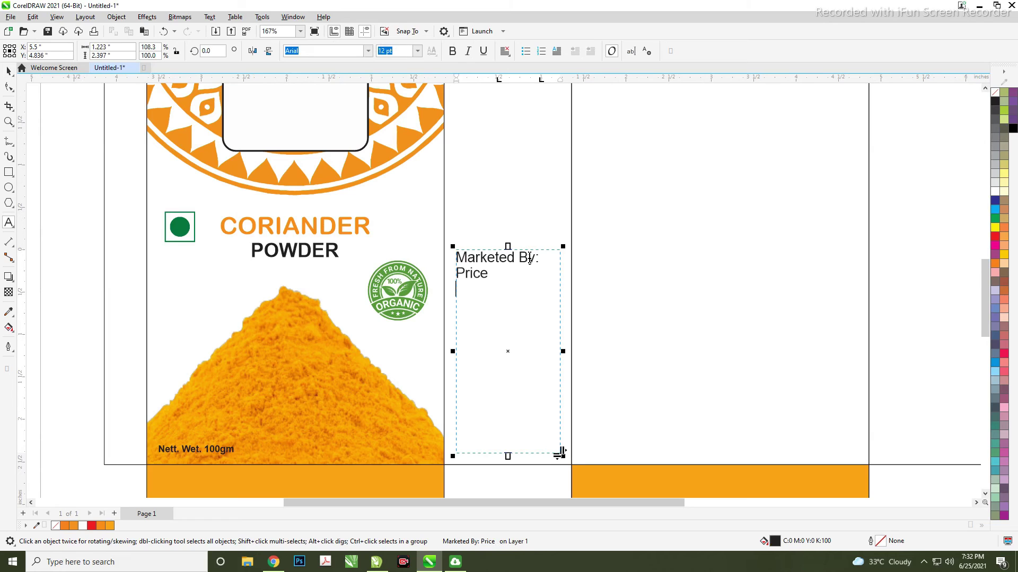
text(P)
text(h.: )
text(E)
text(-mail:)
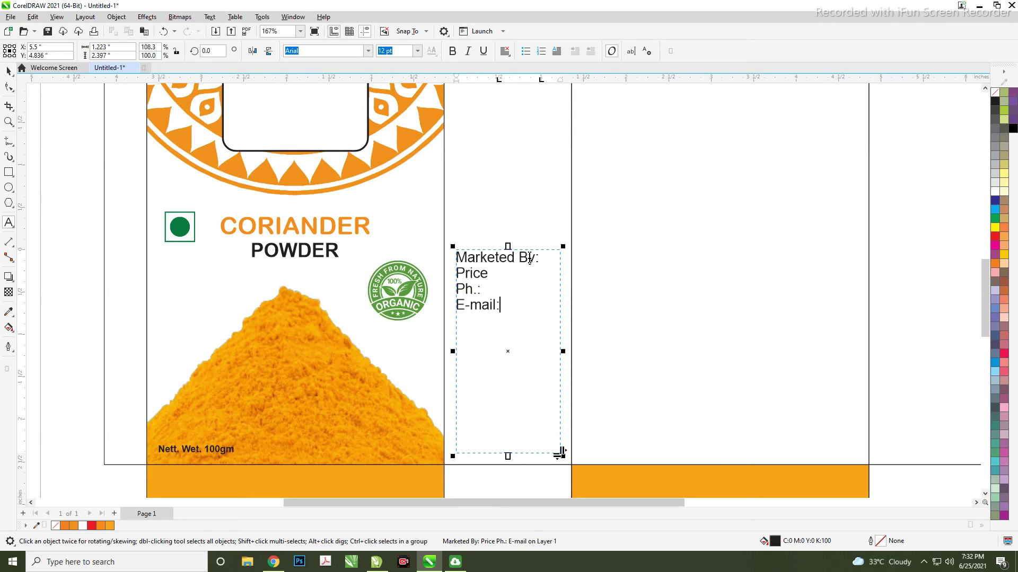
key(ctrl+space)
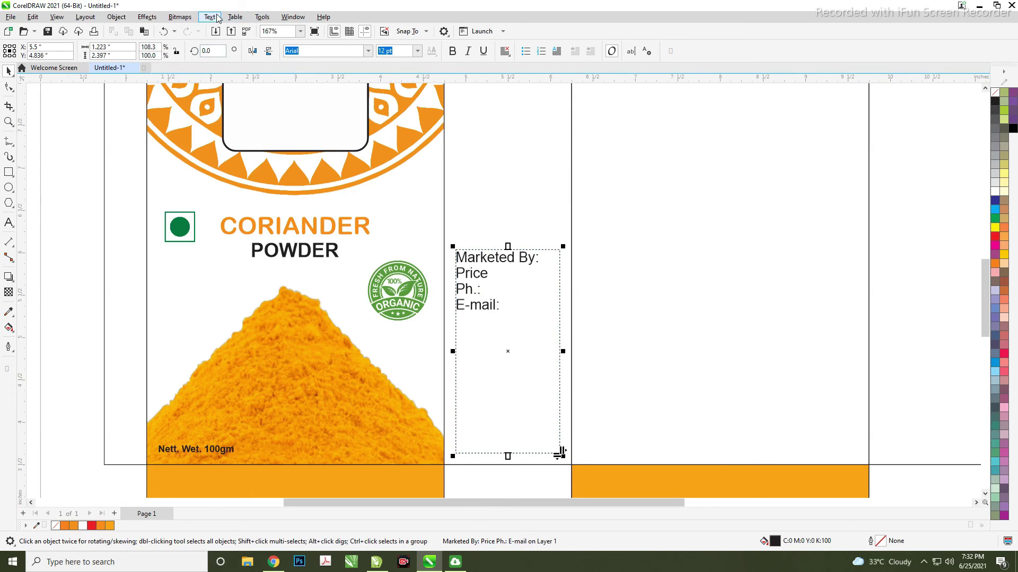
- Check the contact text's Text Statistics (five paragraphs, 28 characters), then reopen the Text menu
click(216, 17)
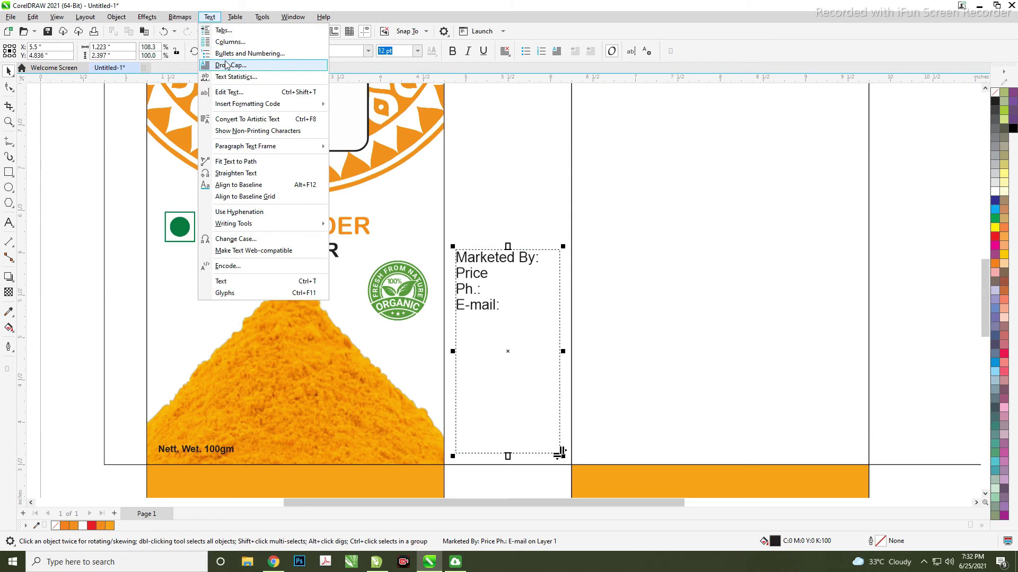
click(3, 434)
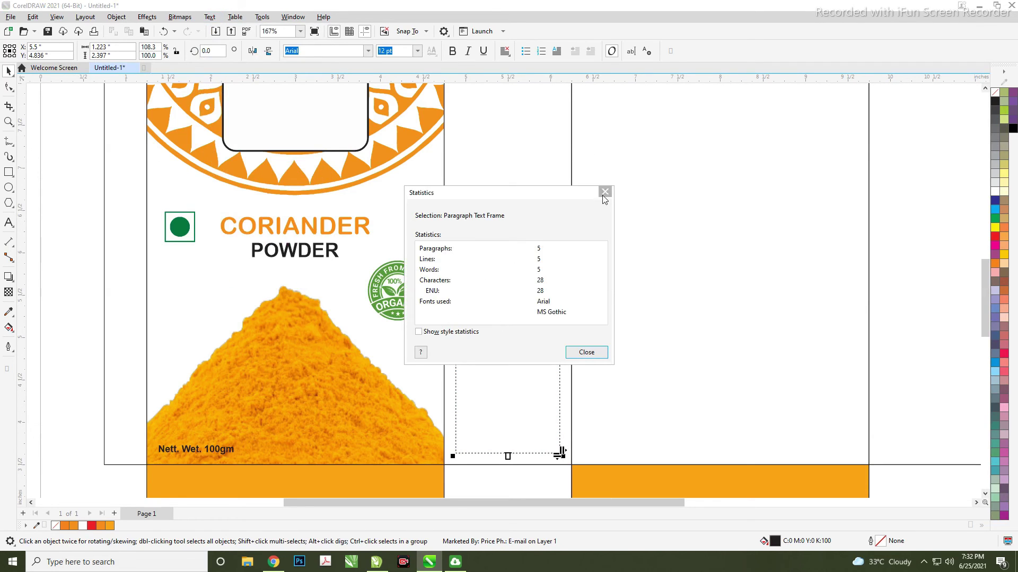
click(605, 191)
click(210, 17)
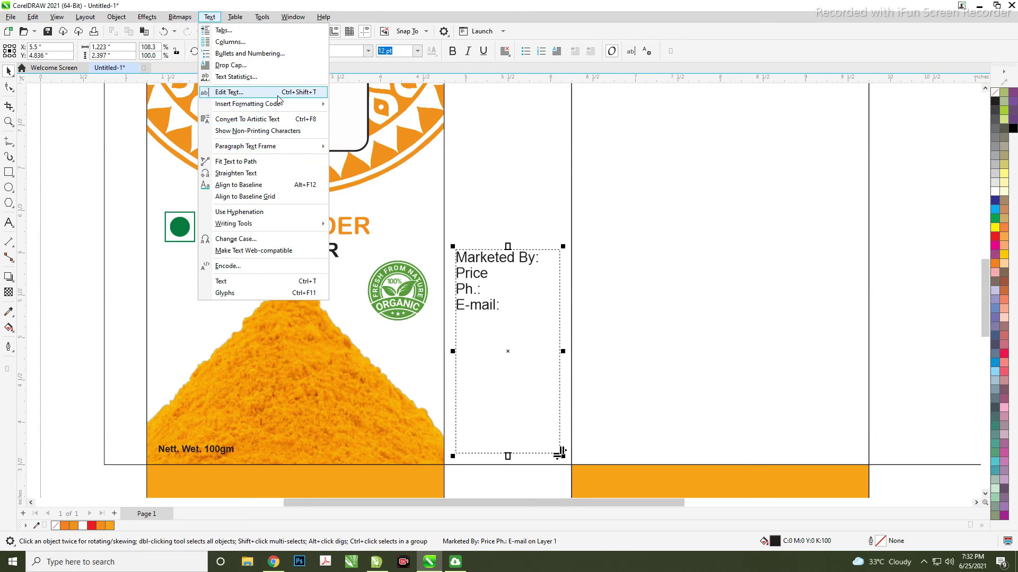
- Set the contact lines' Before-paragraph spacing to 350%, after trying 150% and 200%
click(287, 283)
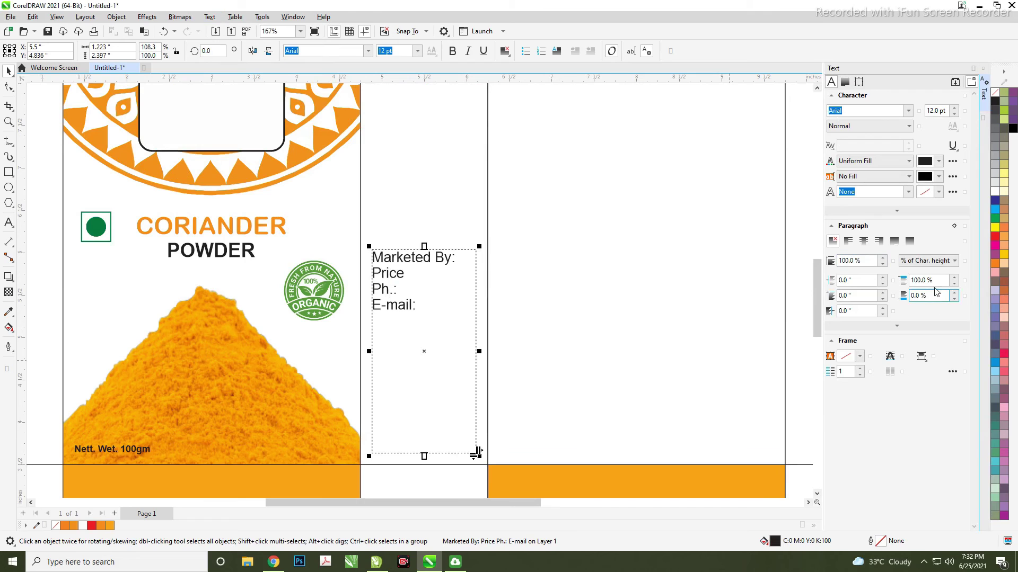
double_click(930, 280)
text(150)
key(Return)
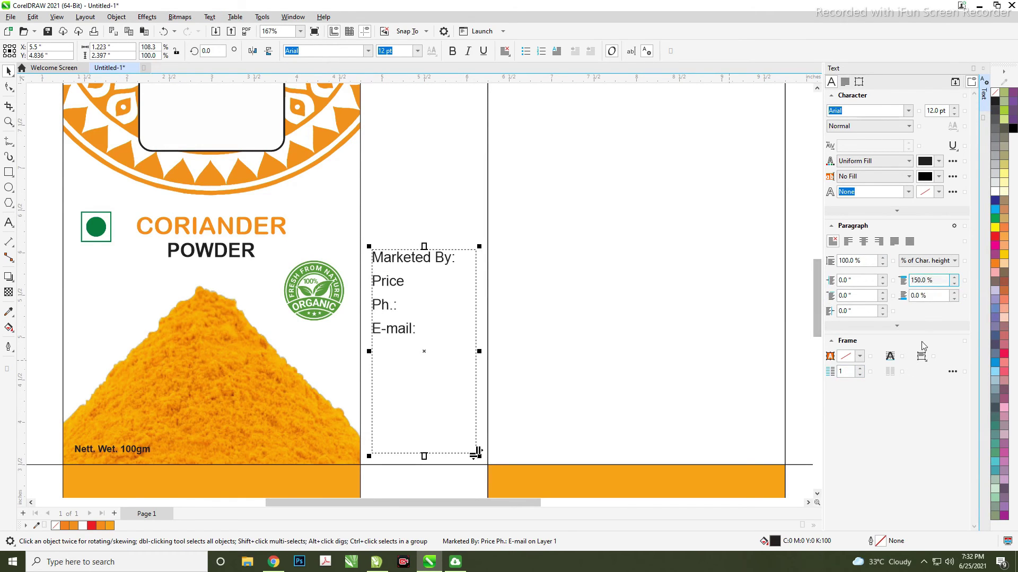
double_click(944, 281)
text(200)
key(Return)
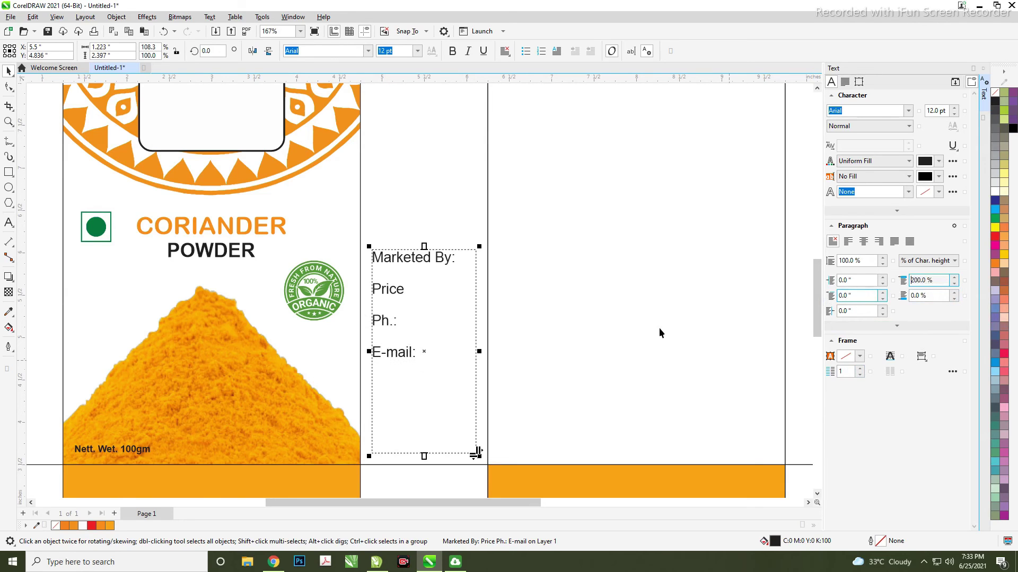
double_click(922, 281)
text(350)
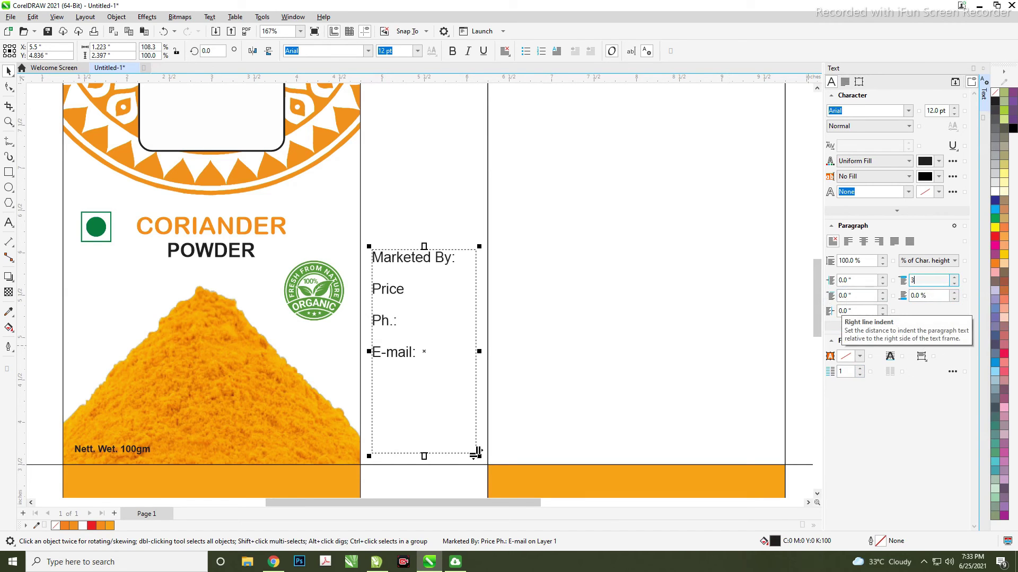
key(Return)
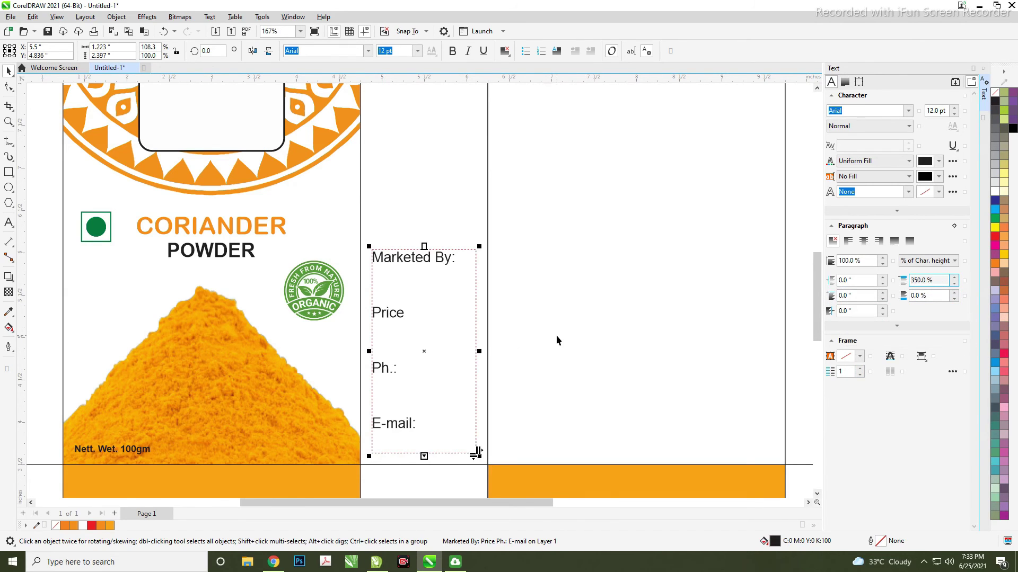
scroll(555, 335, down, 1)
scroll(497, 327, down, 1)
scroll(498, 327, down, 1)
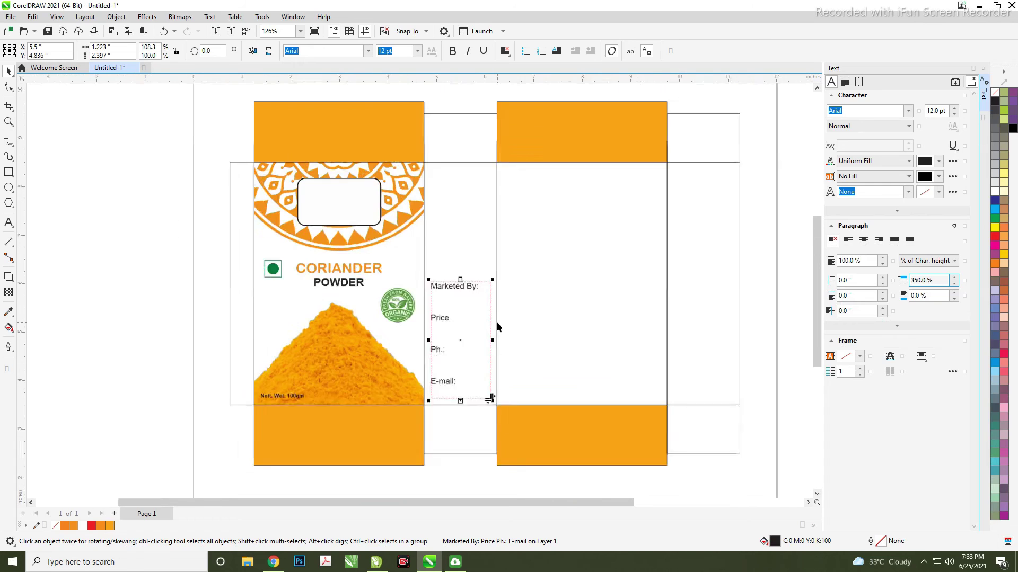
scroll(498, 327, down, 1)
- Place a centred copy of the contact text frame on the right side panel and begin editing it
scroll(498, 327, down, 1)
click(212, 332)
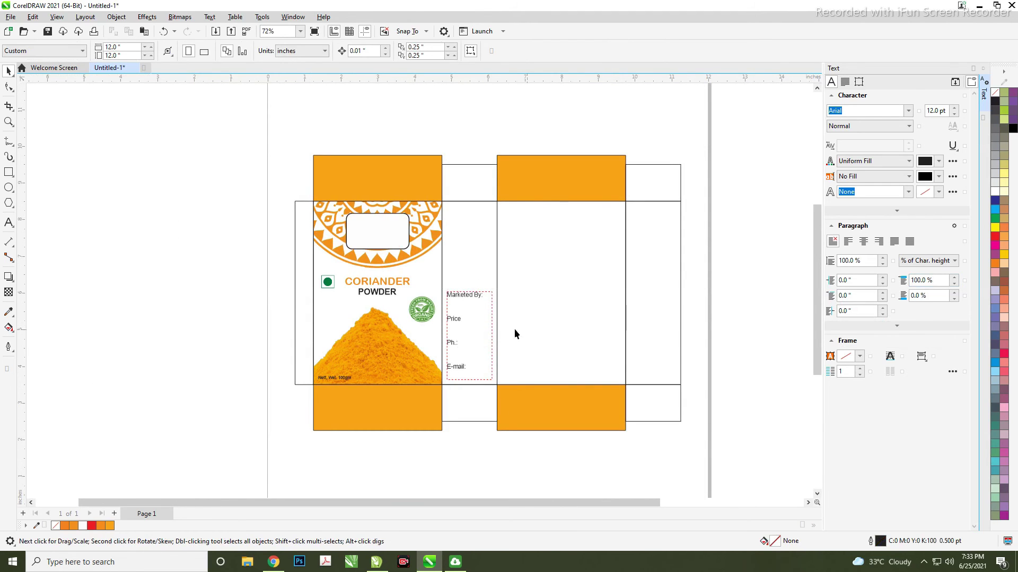
click(459, 297)
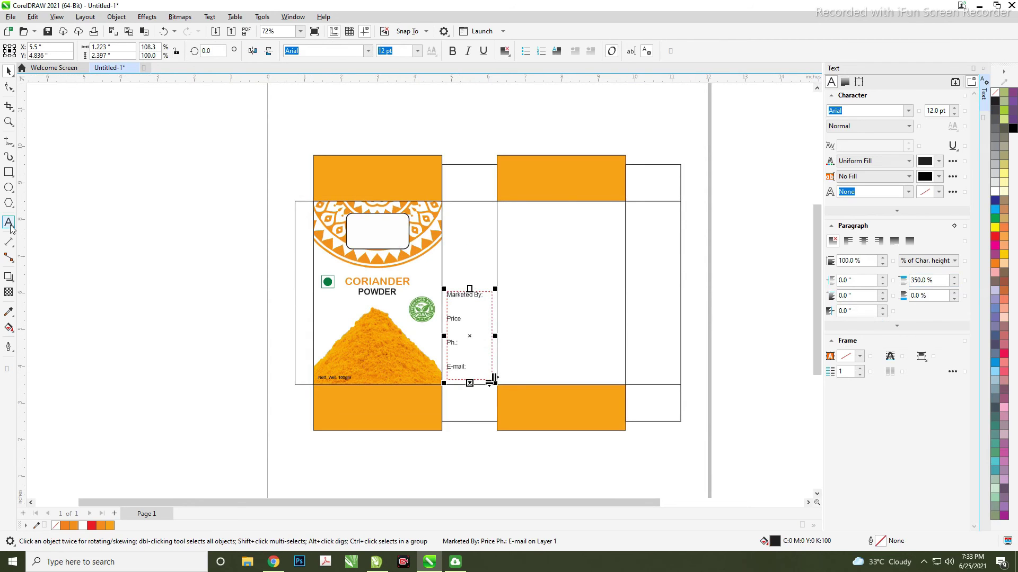
drag(453, 297, 636, 346)
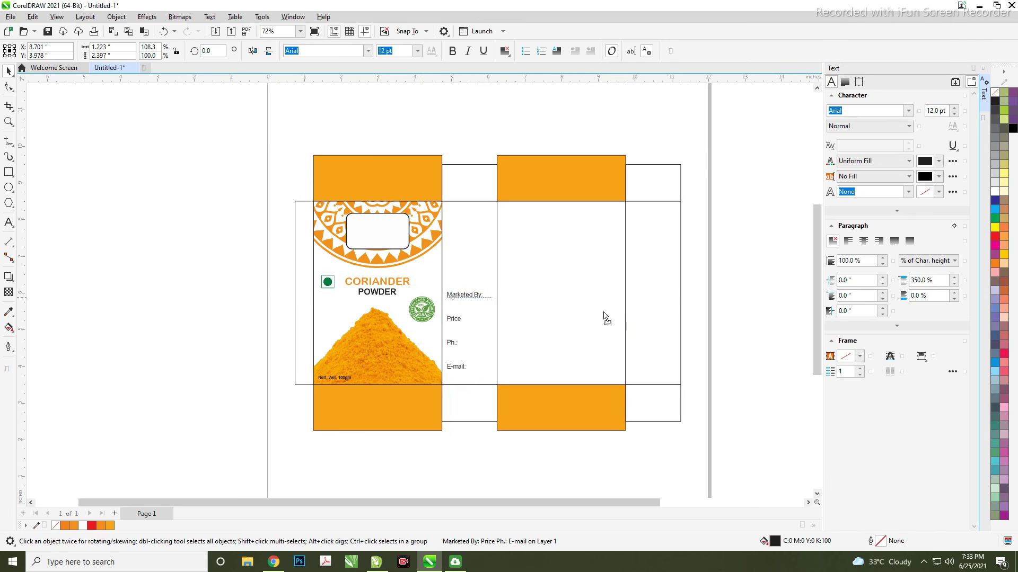
key(ctrl+z)
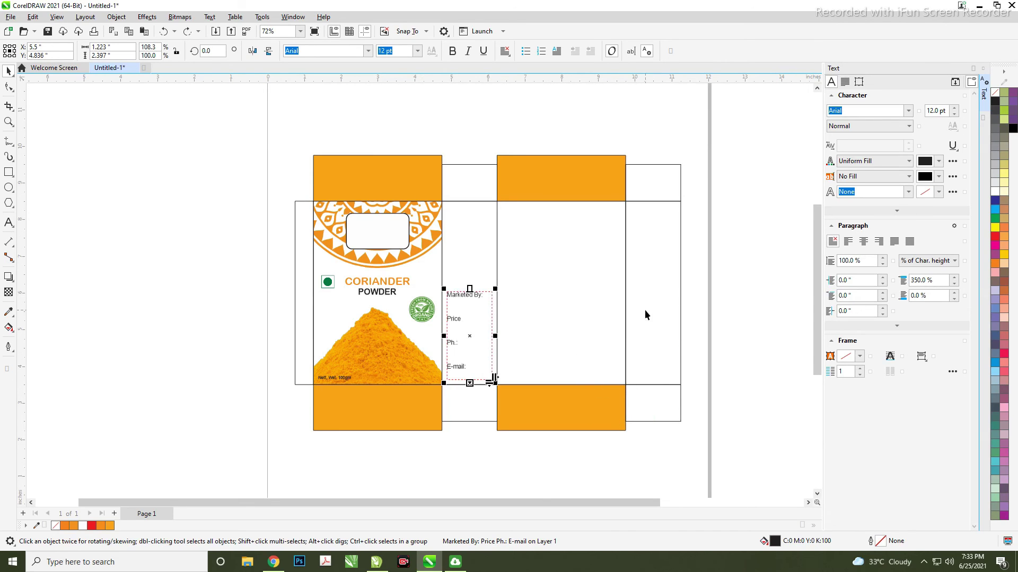
shift+click(661, 385)
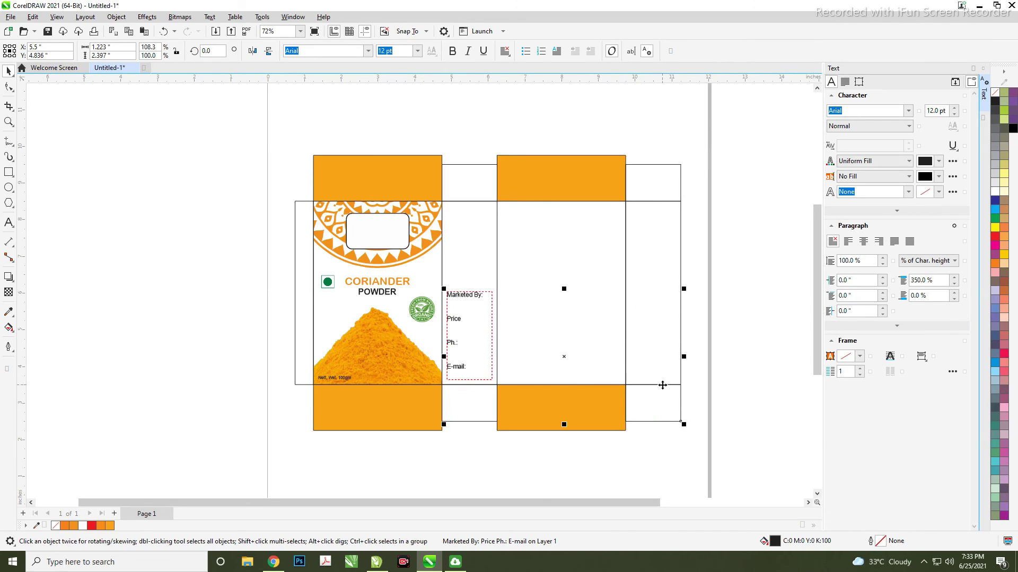
key(c)
double_click(653, 294)
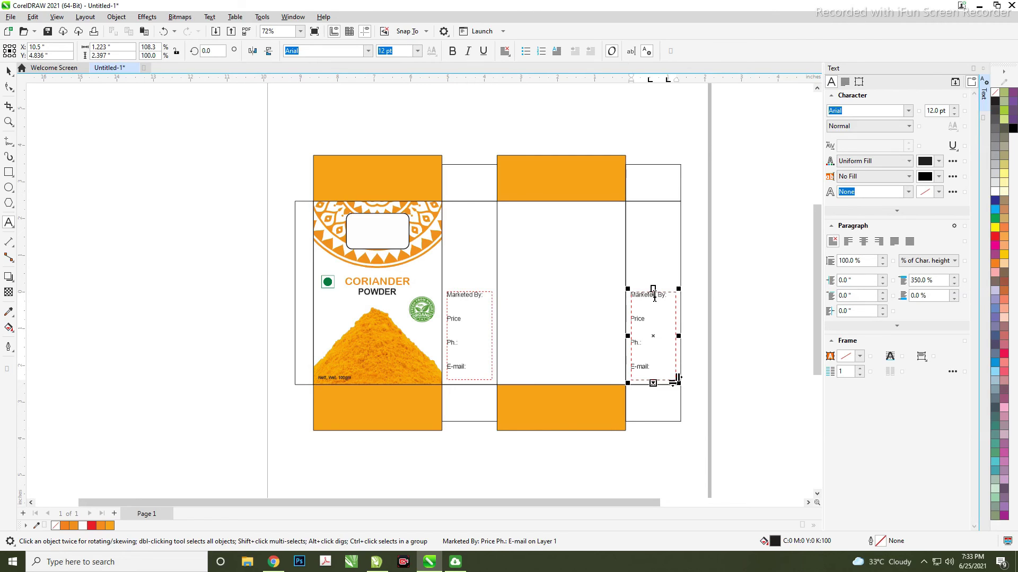
- Replace the right box's contact details with the heading 'Ingredients:' and shorten the box from the bottom
key(ctrl+a)
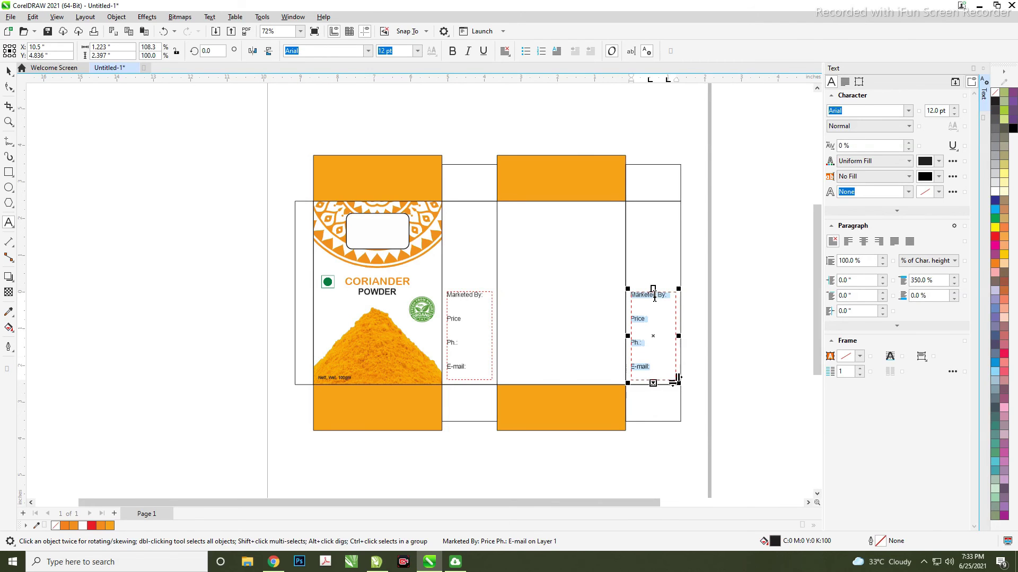
key(Delete)
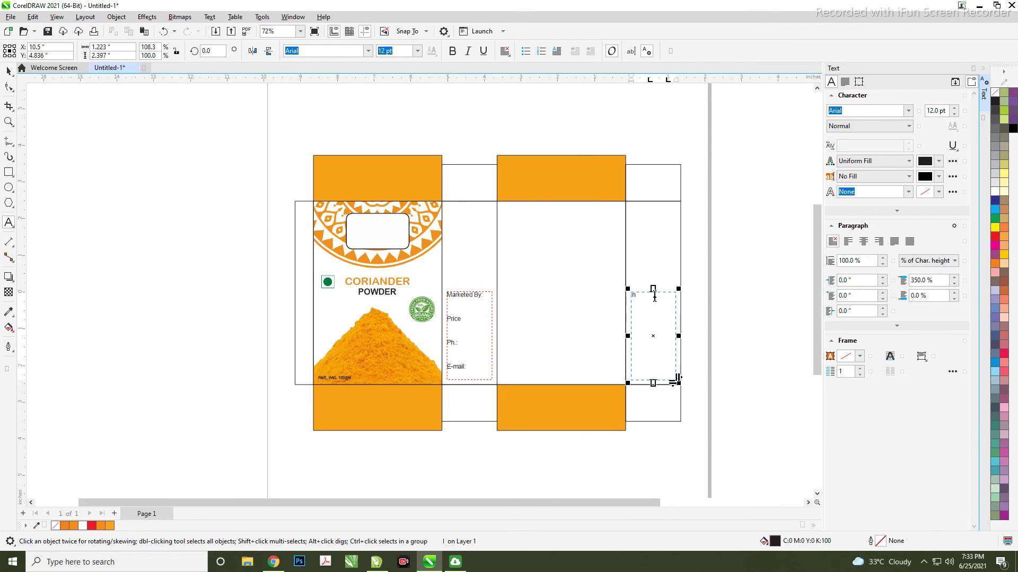
text(Ingredients)
text(:)
key(ctrl+space)
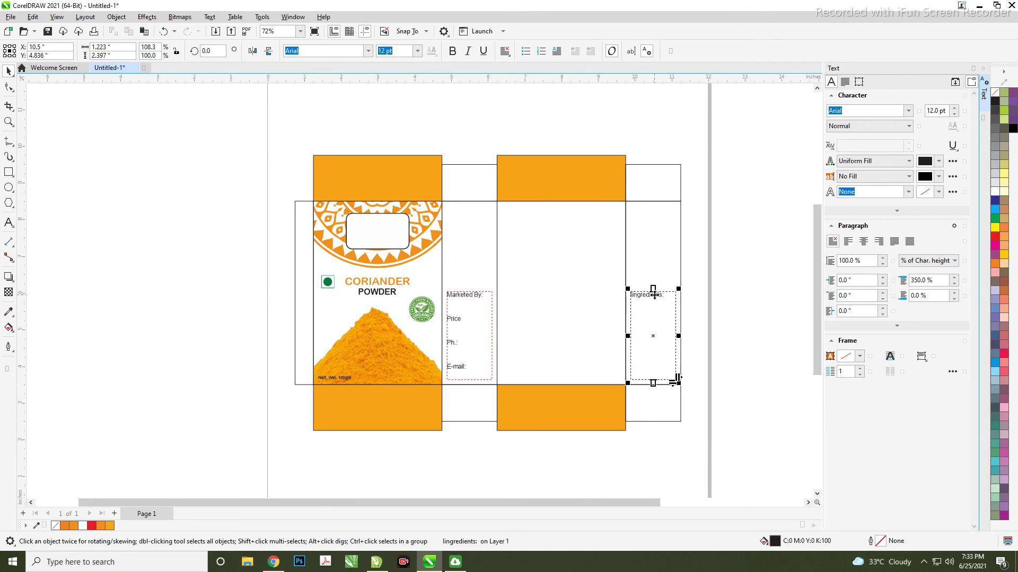
drag(653, 383, 653, 372)
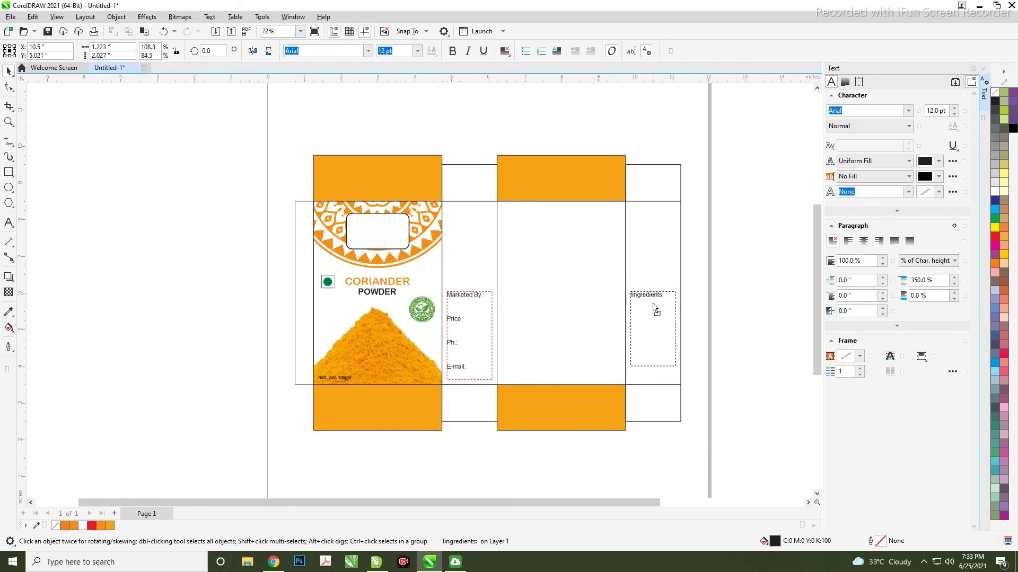
- Lower the Ingredients: box and place a copy of it above
drag(653, 307, 653, 320)
drag(657, 233, 653, 211)
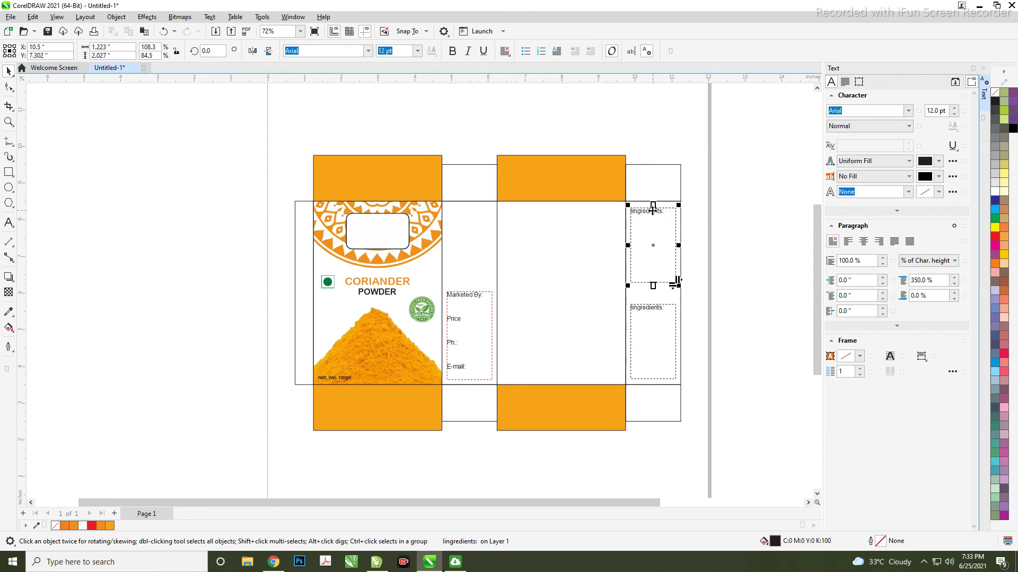
right_click(653, 211)
click(642, 214)
- Change the copied box's text to 'Description:'
key(F8)
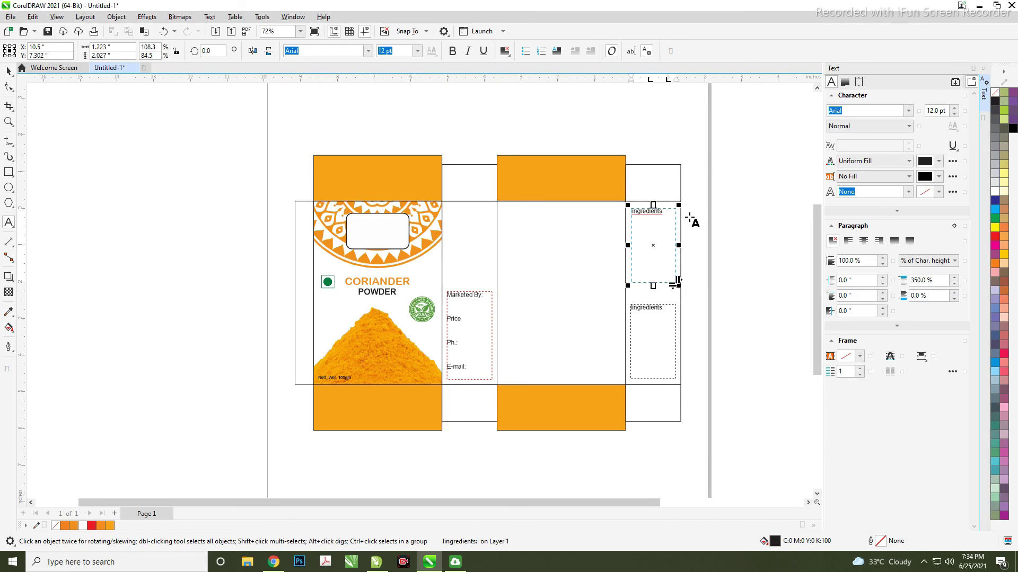
key(ctrl+a)
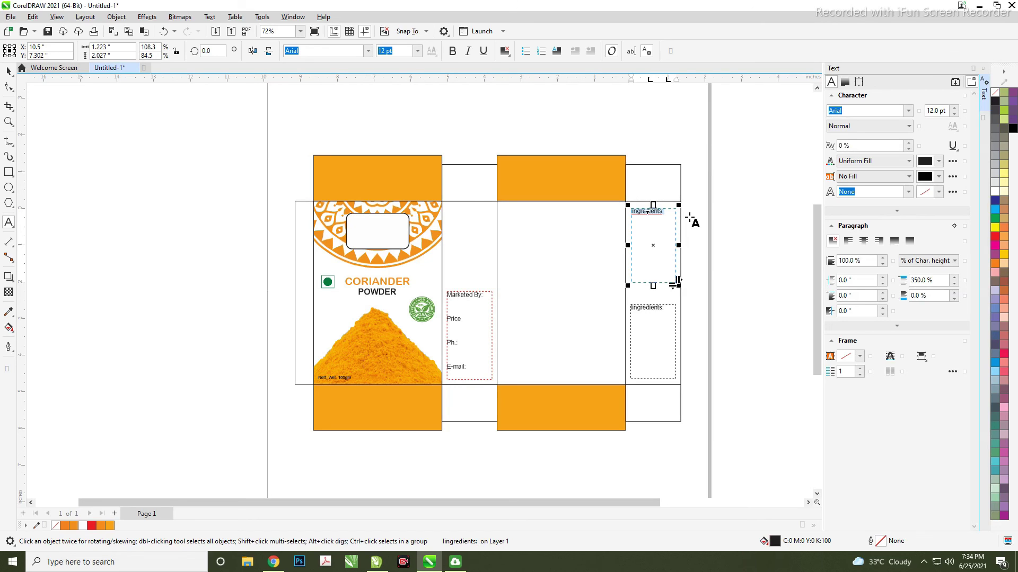
text(Description:)
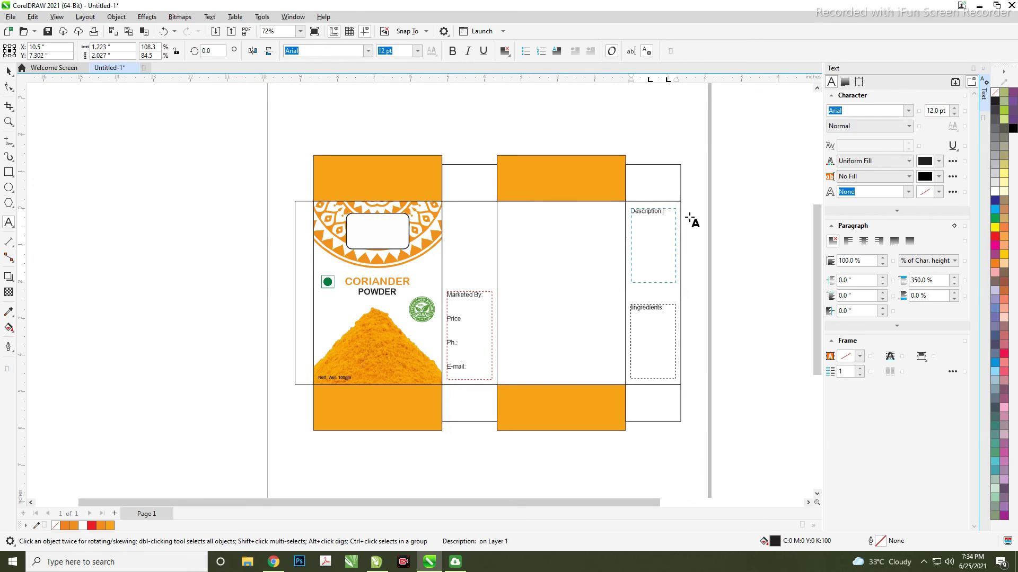
key(ctrl+space)
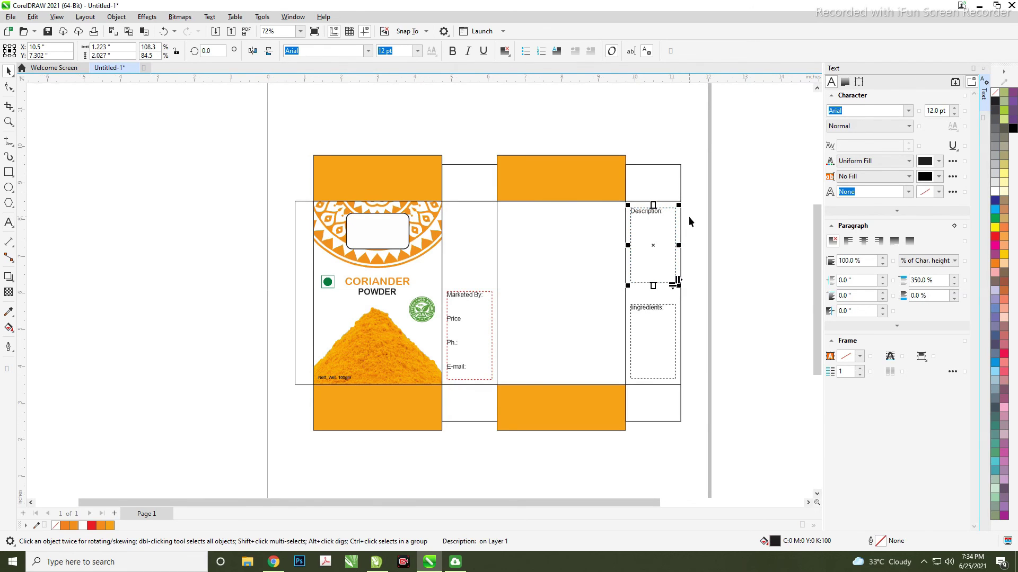
click(689, 217)
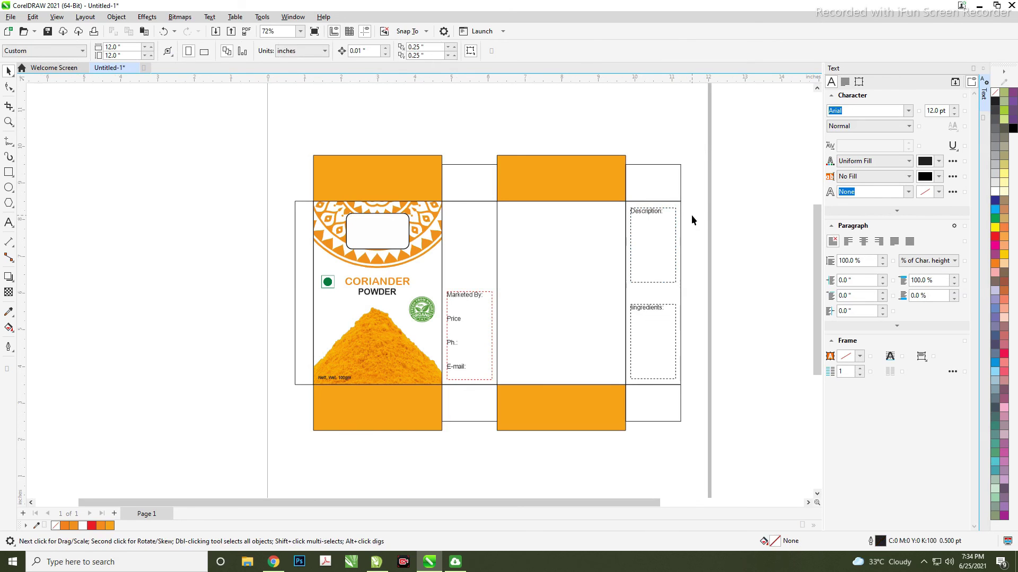
- Shorten the Description: box and lower it to sit just above the Ingredients: box
drag(652, 216, 655, 231)
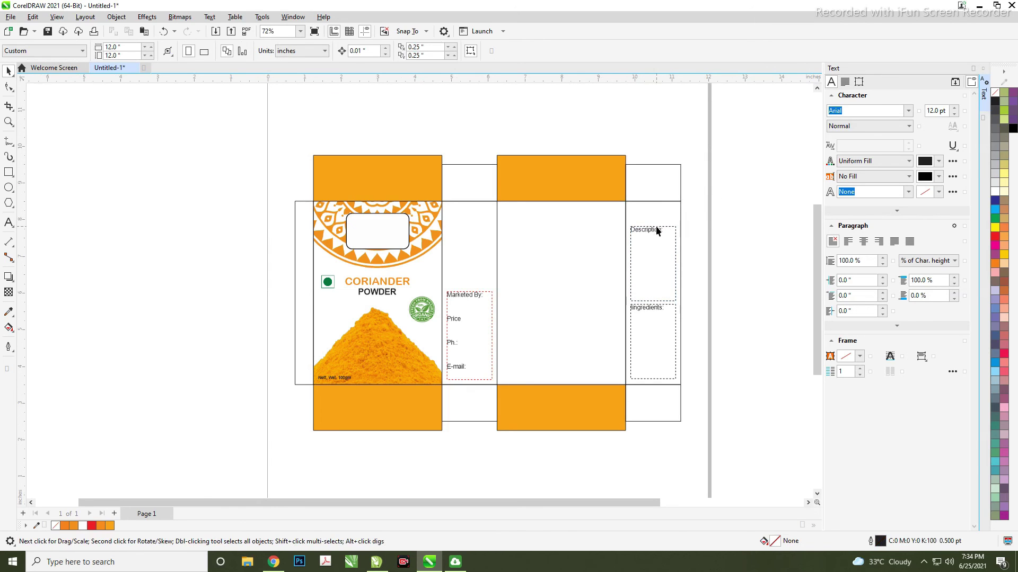
click(653, 301)
drag(653, 300, 654, 289)
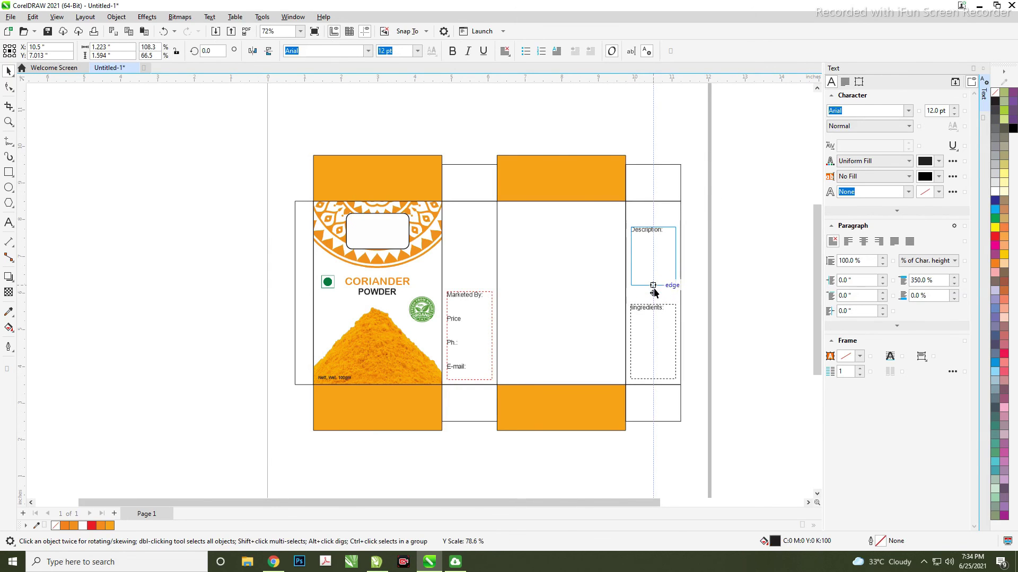
drag(651, 235, 648, 245)
click(684, 309)
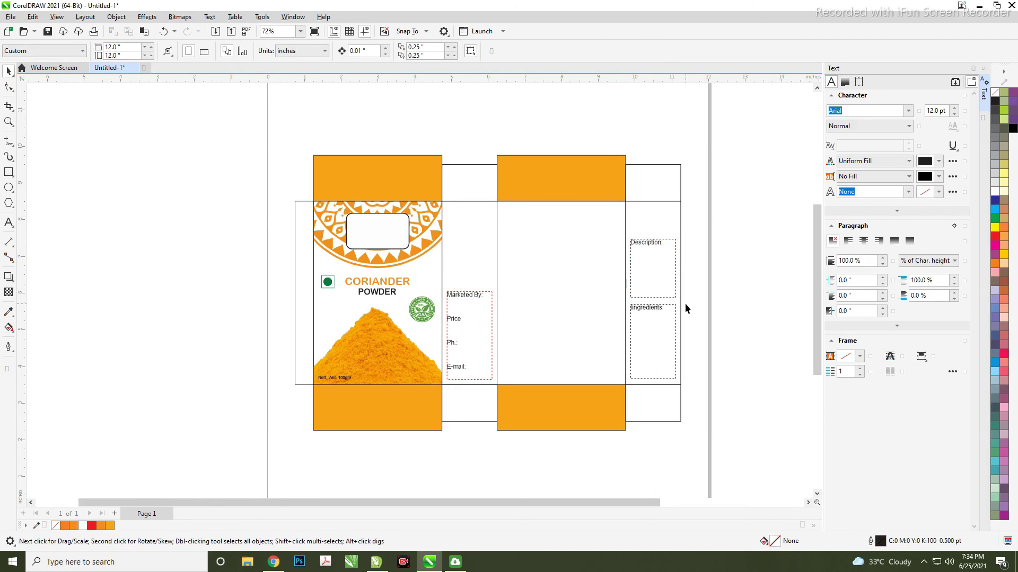
click(651, 244)
click(722, 239)
- Group the front panel artwork, duplicate it, then undo the duplicate
drag(302, 189, 448, 399)
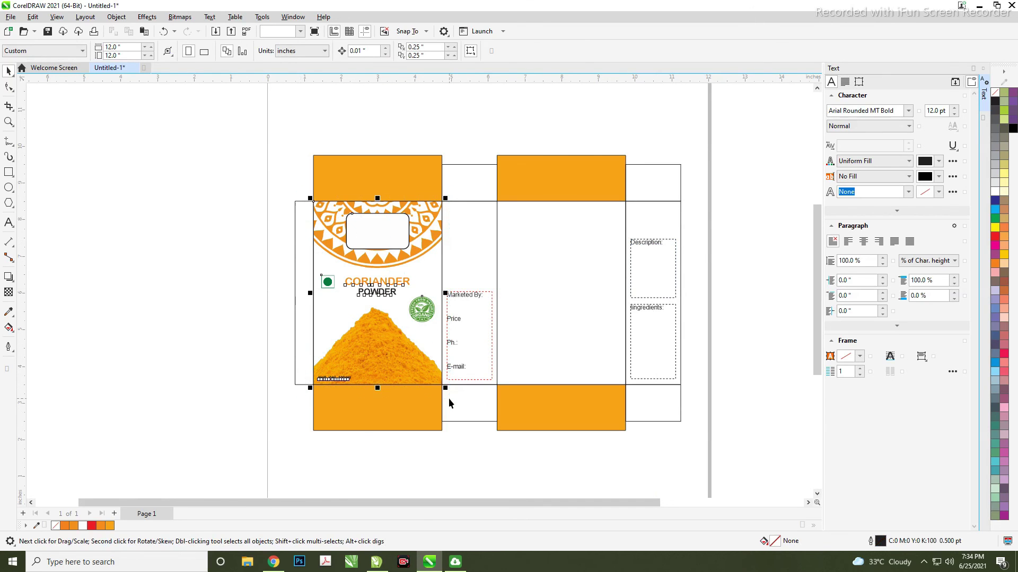
key(ctrl+g)
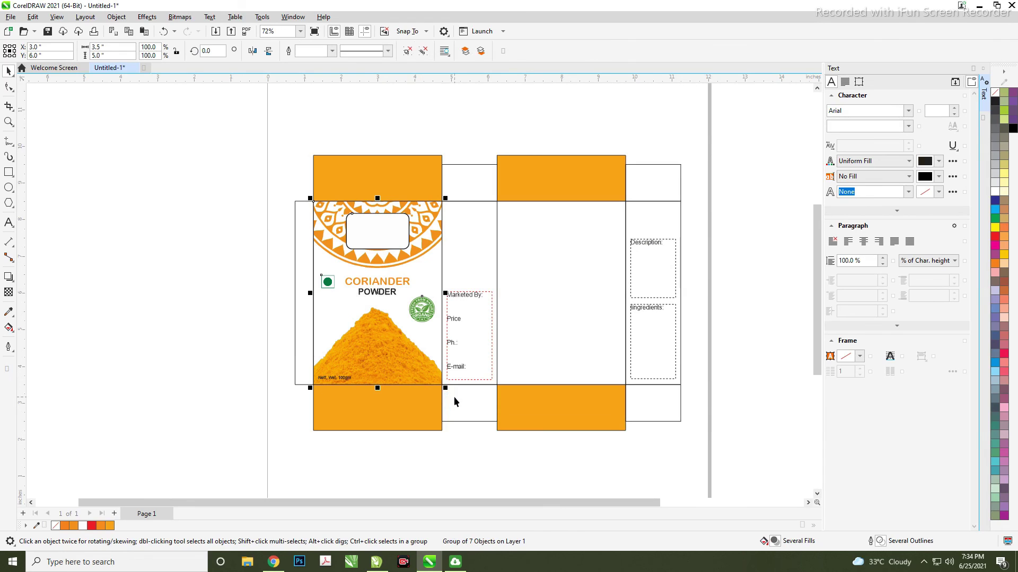
key(ctrl+d)
click(221, 279)
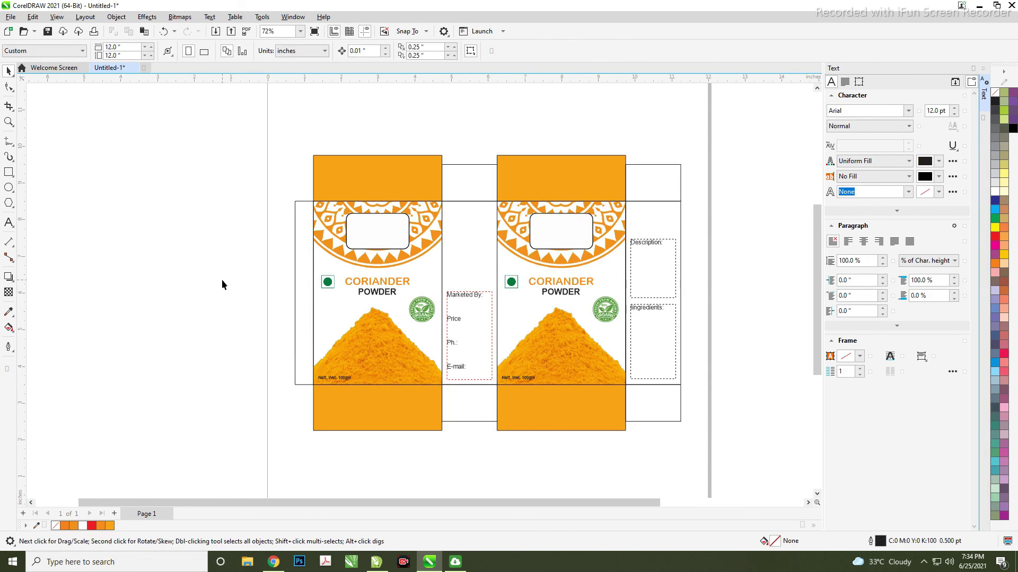
key(ctrl+z)
click(221, 278)
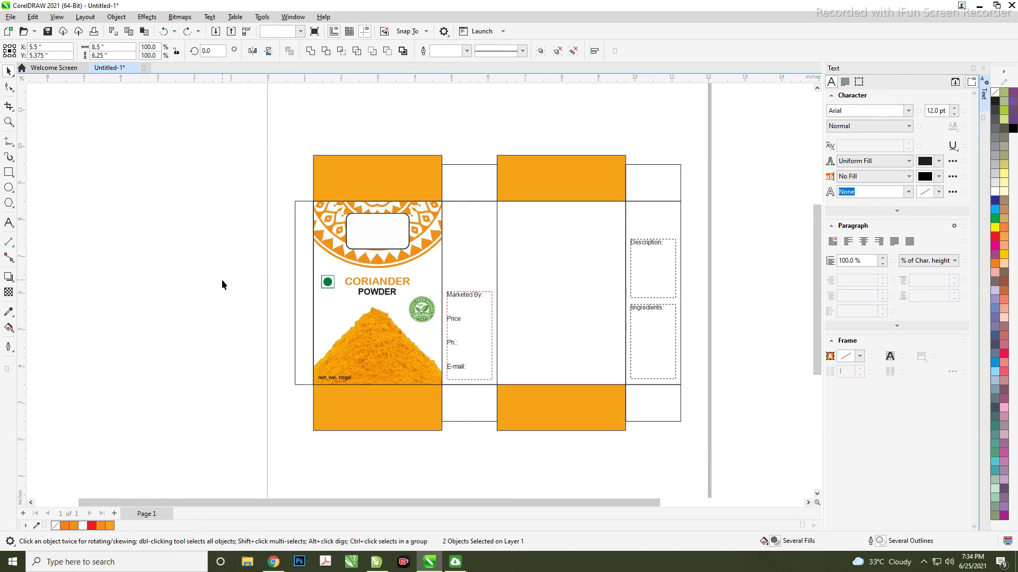
- Add 'BRAND' text and move it into the front panel's white label
click(9, 223)
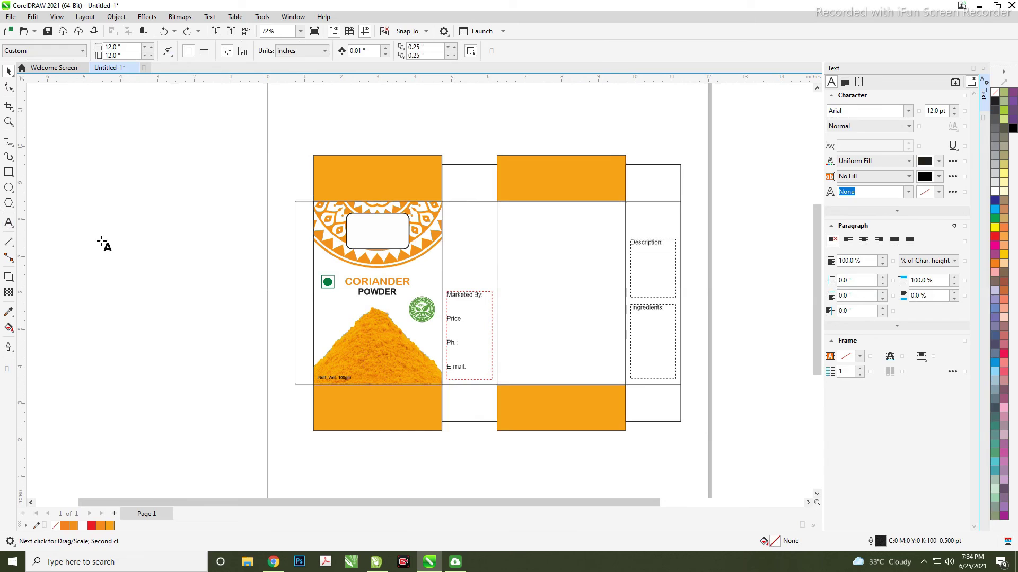
click(171, 243)
text(Br)
key(BackSpace)
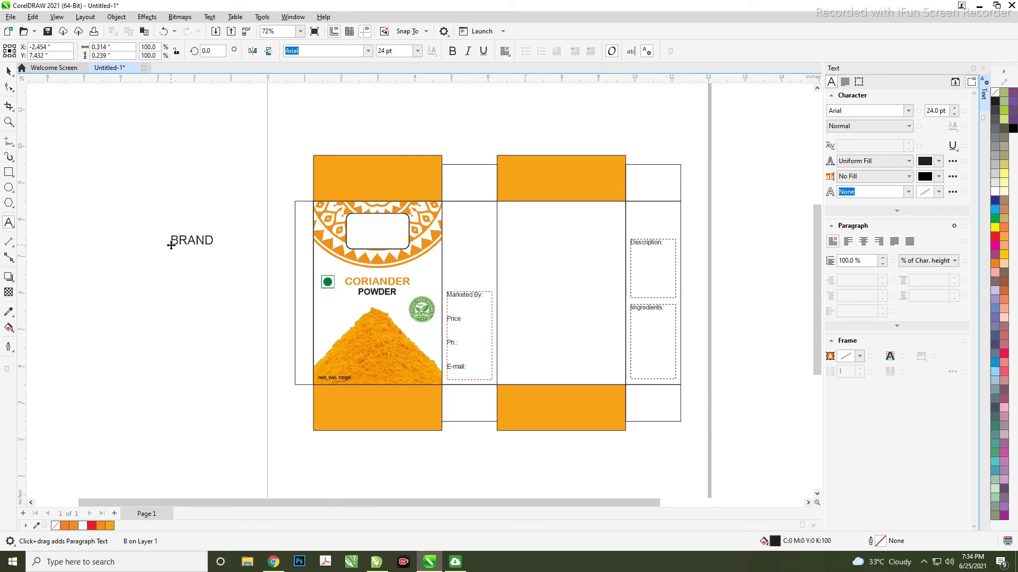
key(ctrl+space)
drag(222, 239, 471, 221)
click(304, 198)
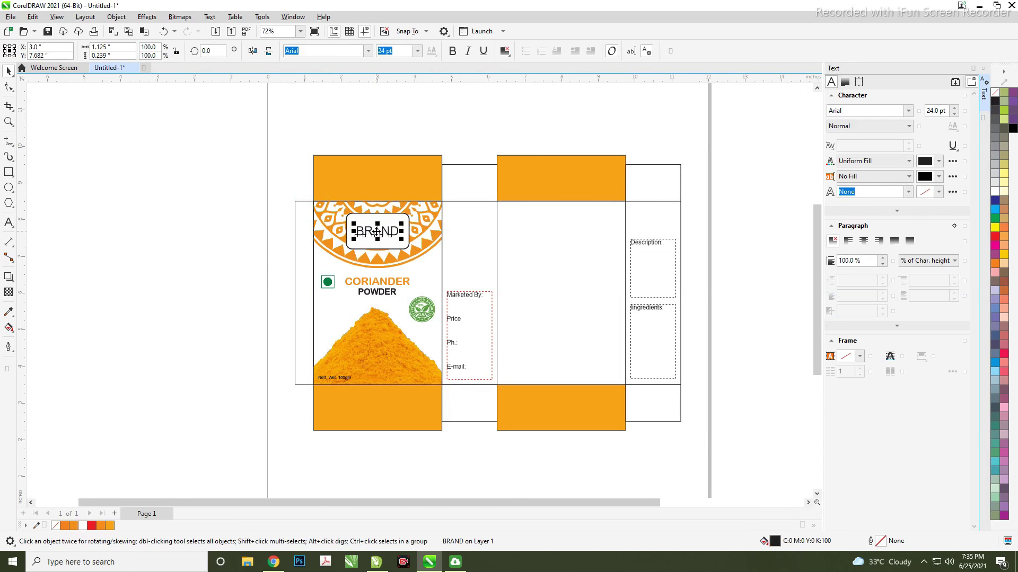
- Shrink the side-panel BRAND title and centre it horizontally on its panel
click(471, 218)
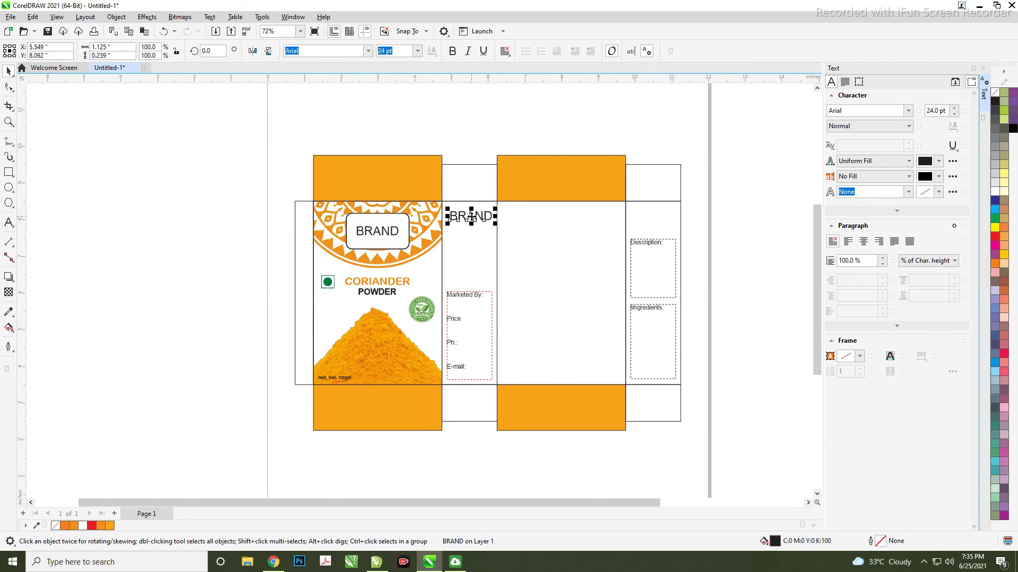
drag(494, 223, 487, 221)
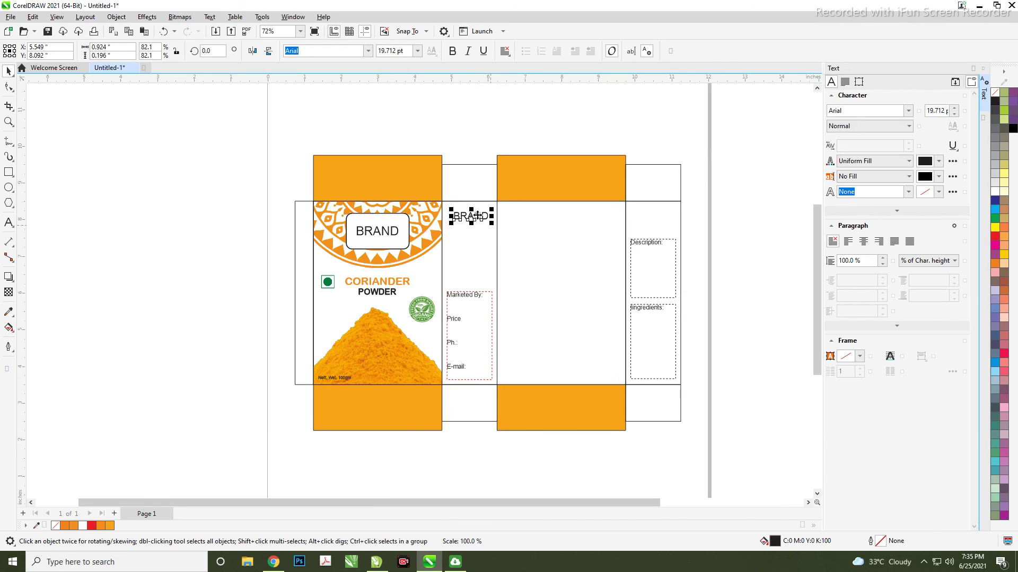
shift+click(463, 384)
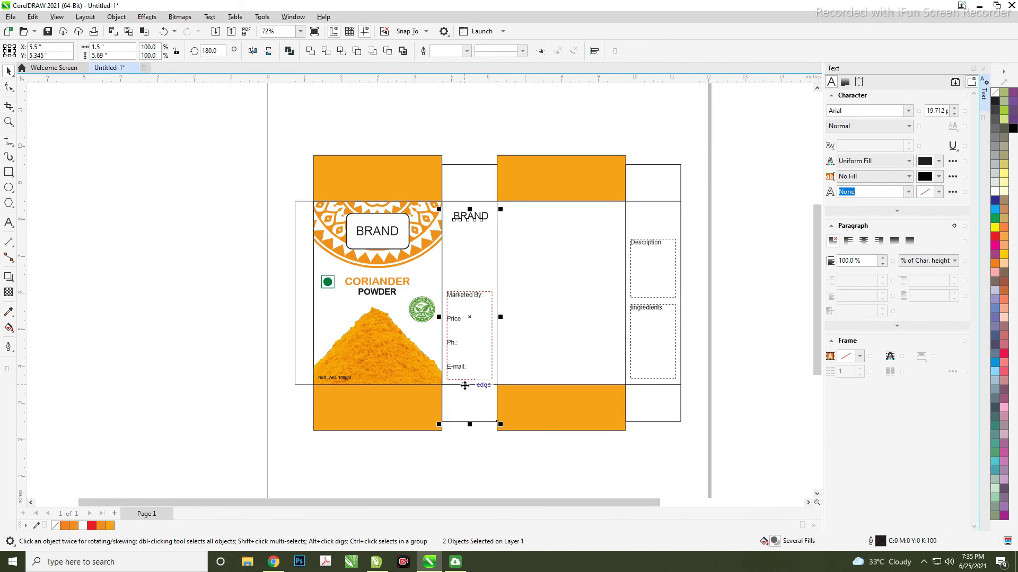
click(466, 217)
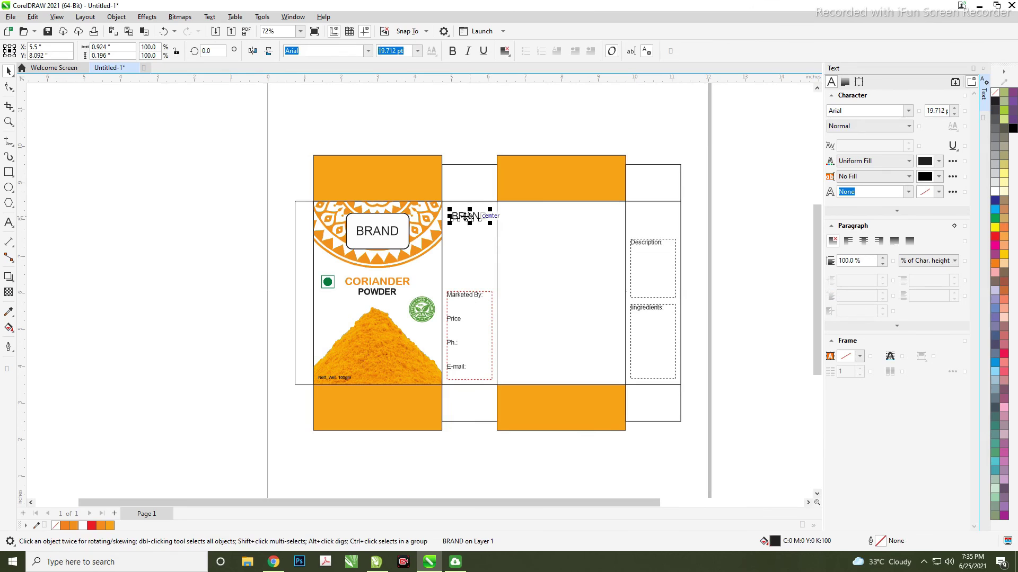
shift+click(653, 386)
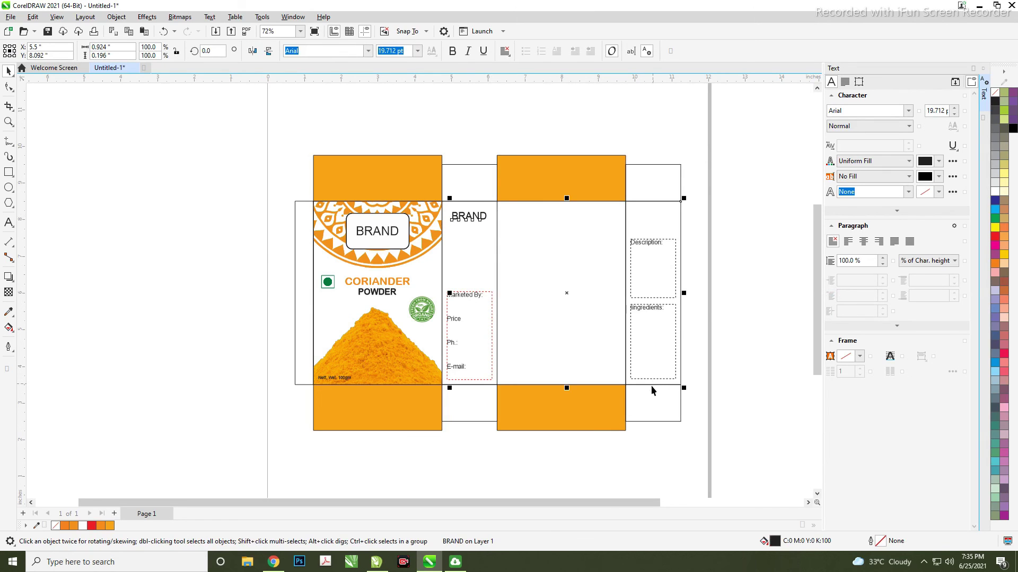
key(c)
key(Escape)
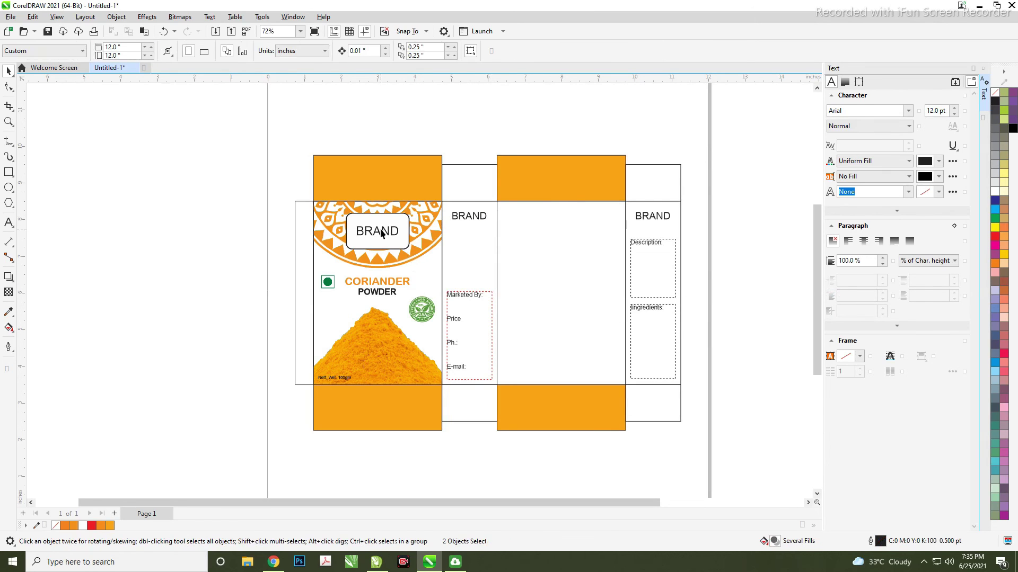
- Group the front panel with its BRAND label, paste a copy, and centre it on the second orange panel
drag(302, 185, 447, 396)
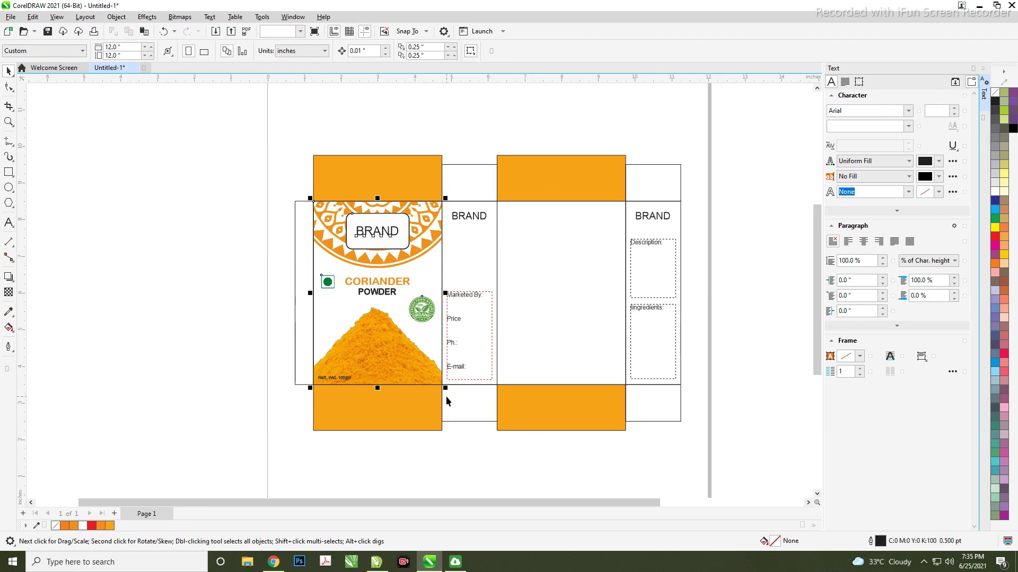
key(ctrl+g)
key(ctrl+c)
key(ctrl+v)
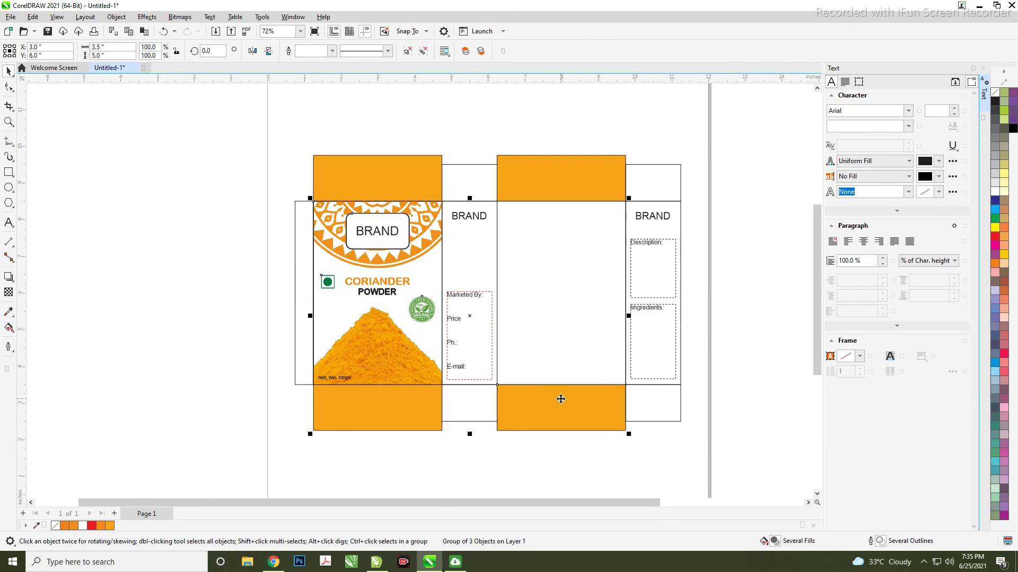
shift+click(560, 398)
key(c)
key(Escape)
scroll(318, 250, down, 2)
scroll(318, 249, up, 2)
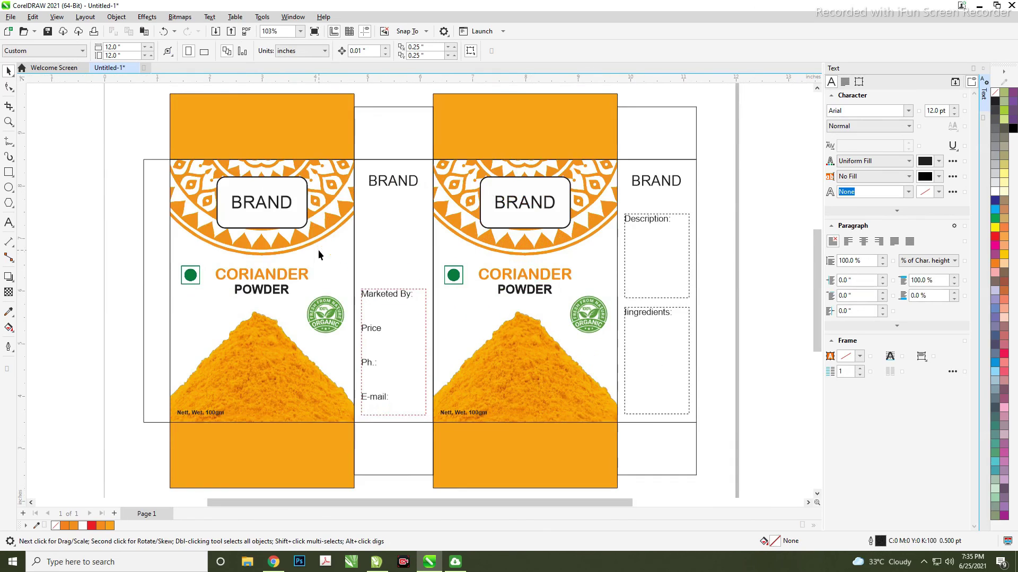